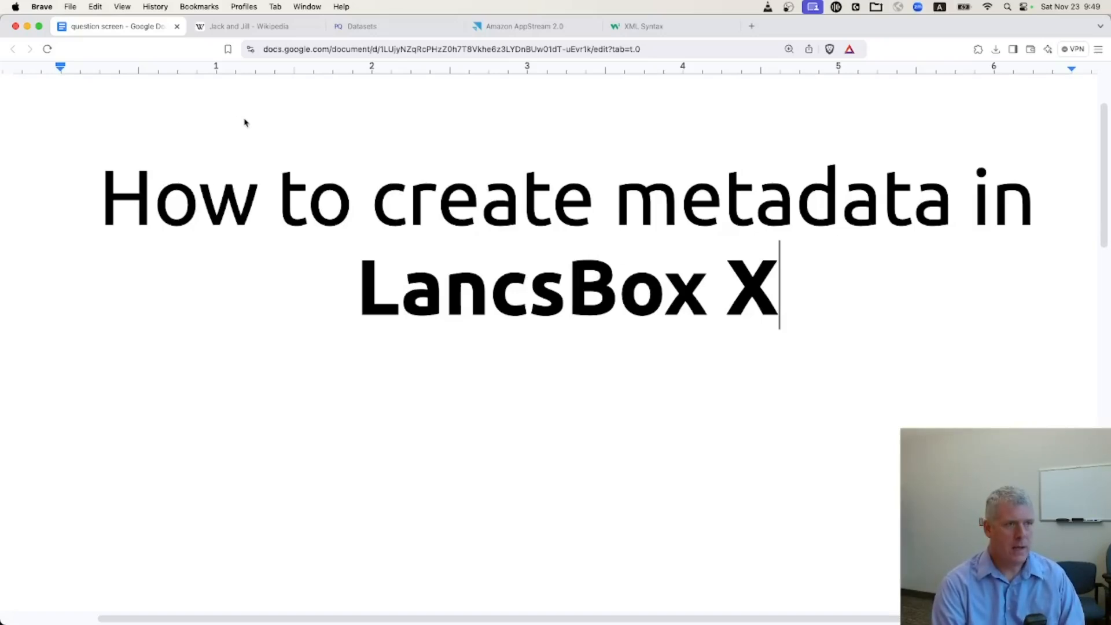
Go to the Wikipedia article on Jack and Jill and highlight the earliest four-line verse of the rhyme
key(super+Tab)
key(super+Tab)
key(ctrl+Tab)
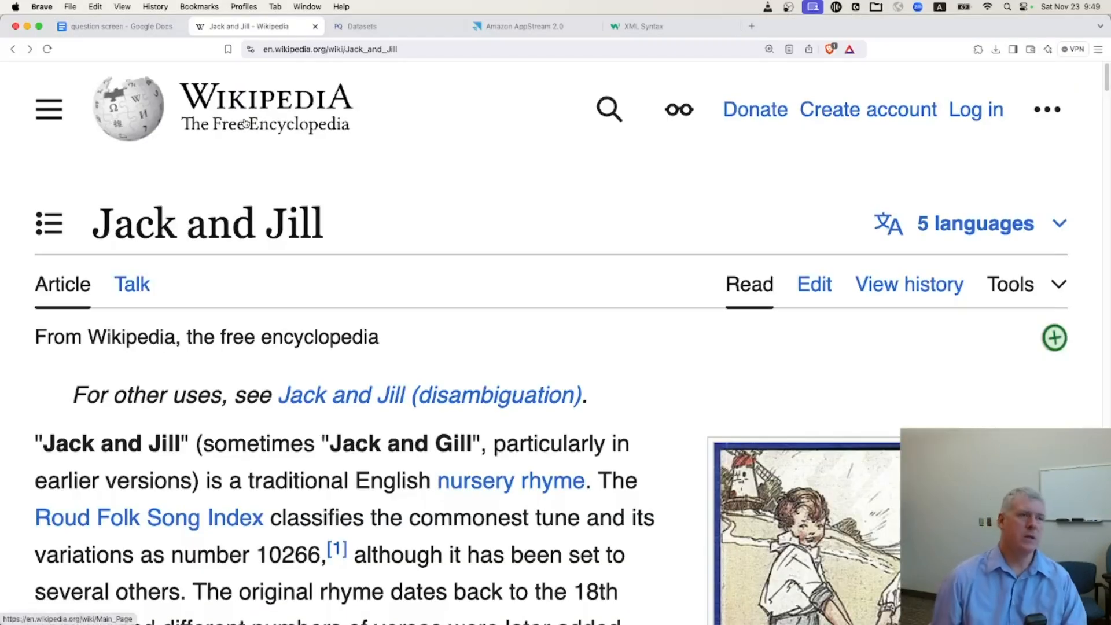
mouse_move(535, 394)
scroll(535, 394, down, 3)
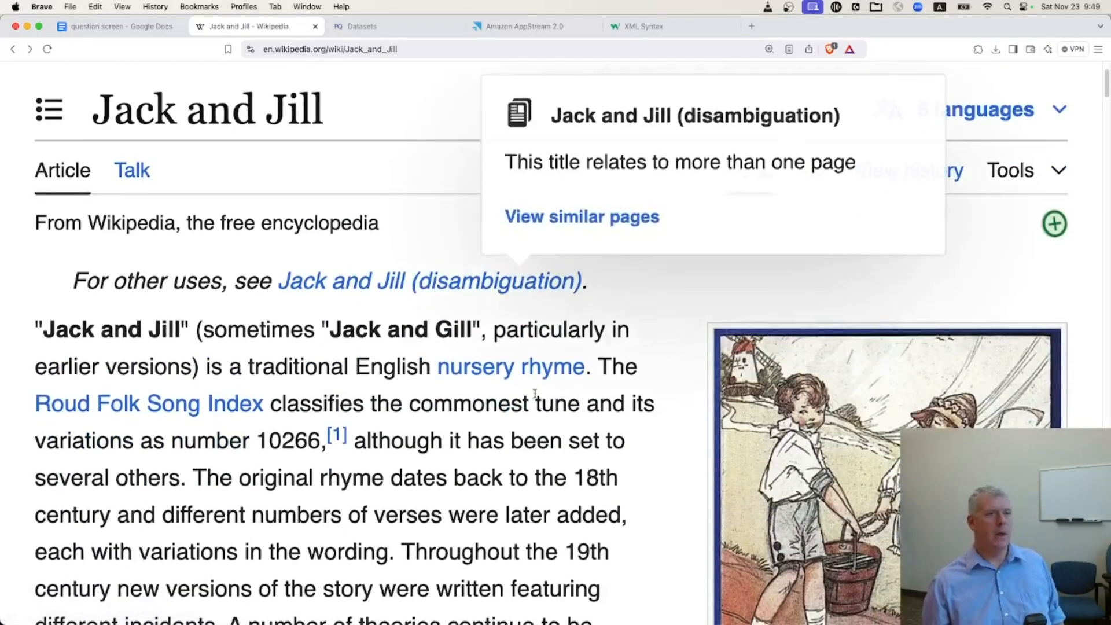
scroll(534, 394, down, 15)
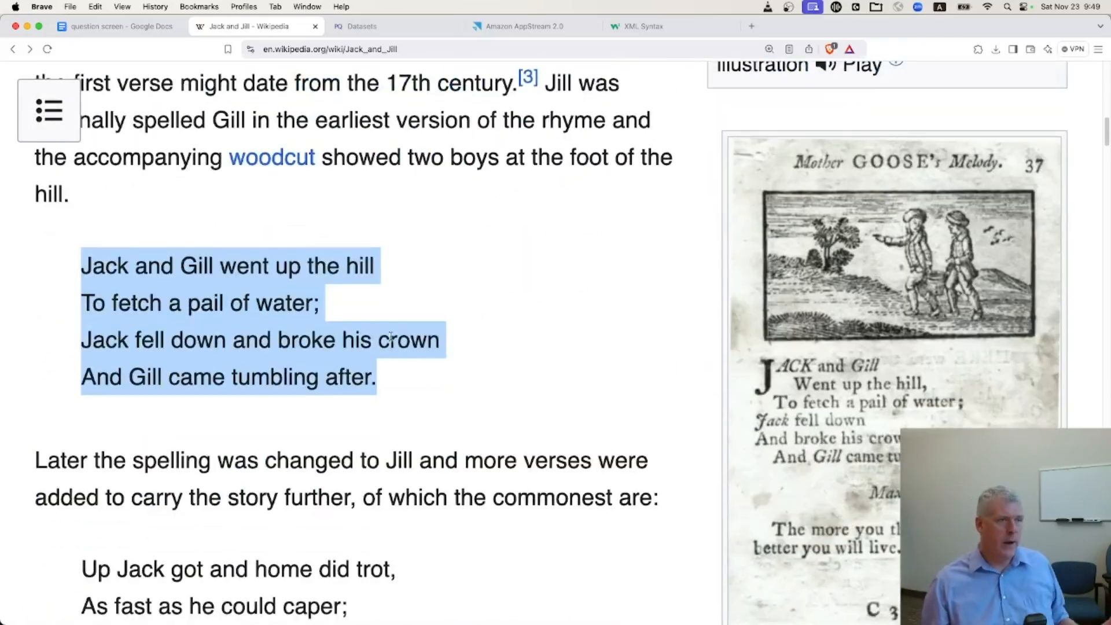
click(326, 320)
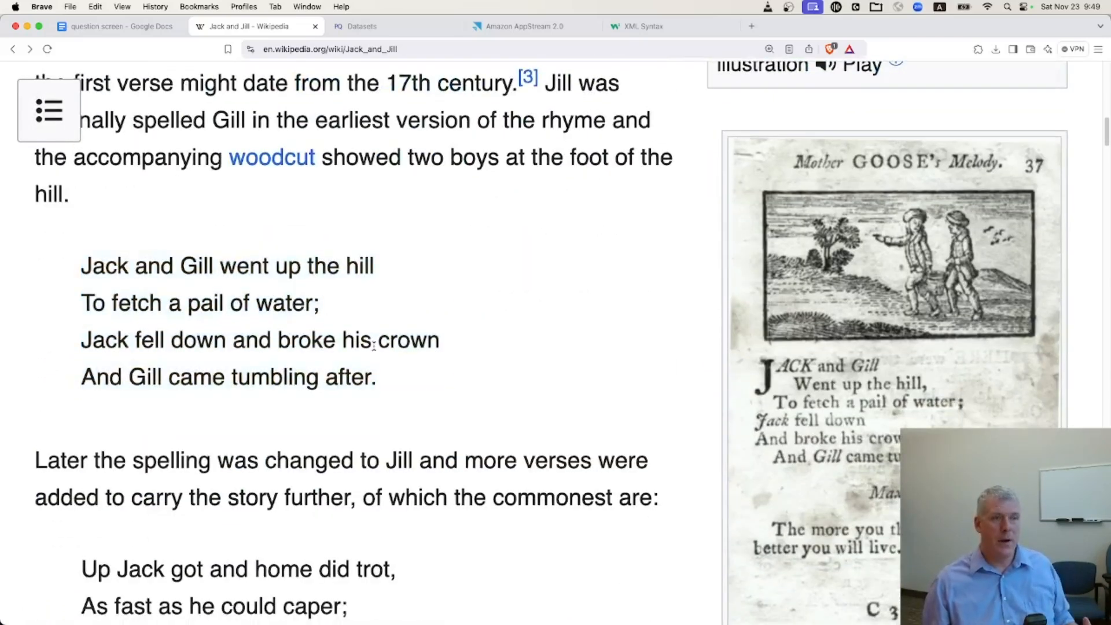
drag(398, 381, 81, 266)
Examine the start of the article's Text section for the rhyme's publisher, place and year of publication
scroll(433, 318, up, 5)
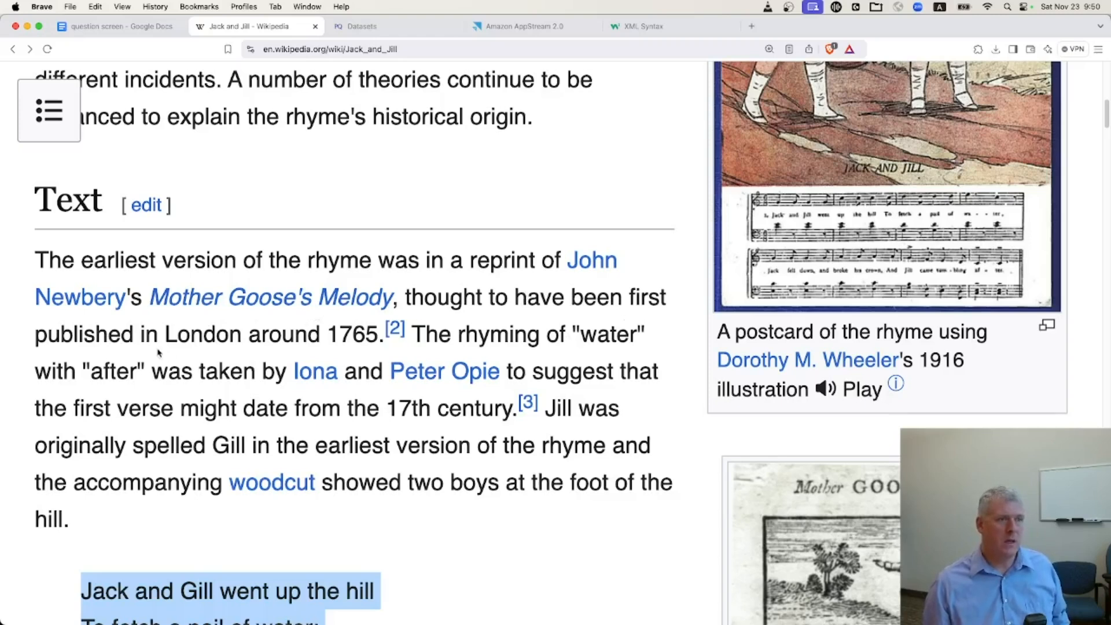
double_click(186, 331)
double_click(341, 336)
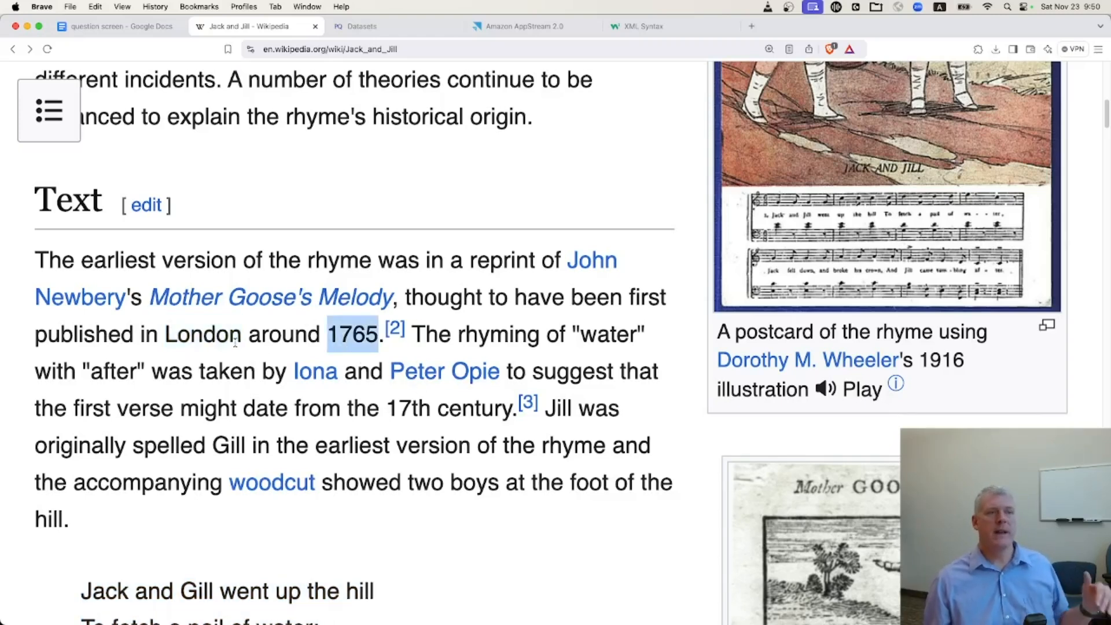
drag(554, 259, 147, 298)
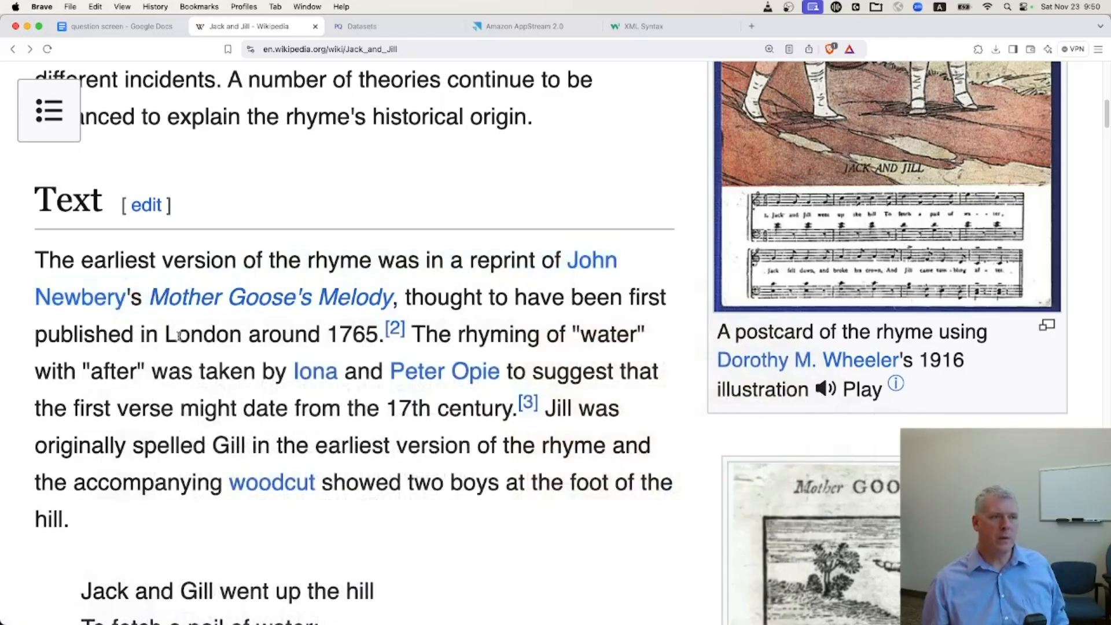
double_click(174, 336)
double_click(358, 336)
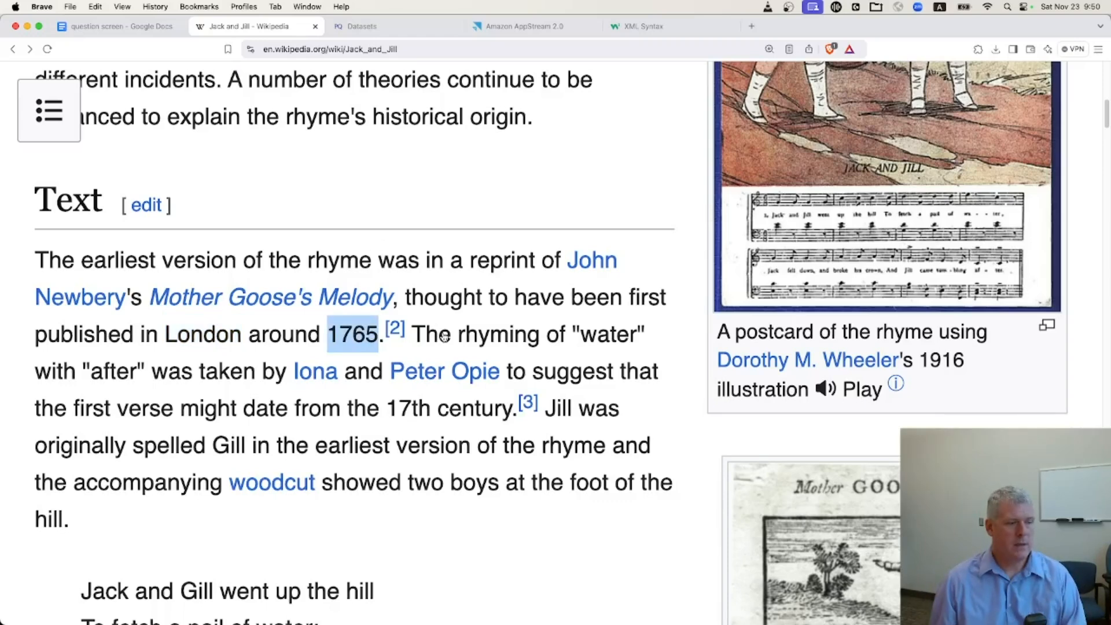
Switch to Visual Studio Code and insert an empty line above the rhyme in the untitled file
key(super+Tab)
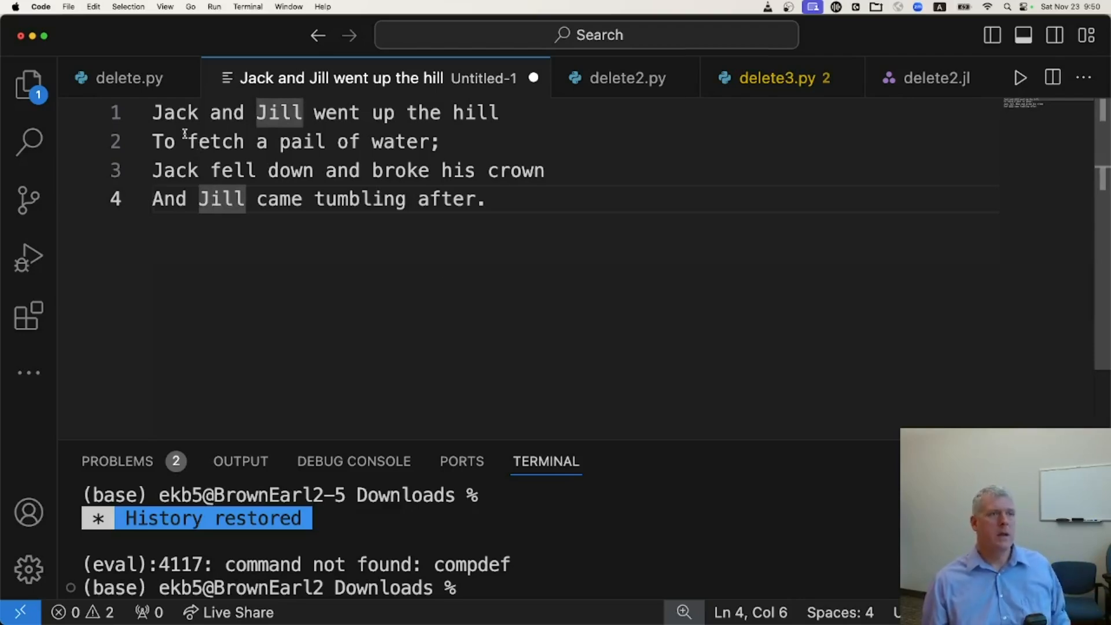
click(154, 111)
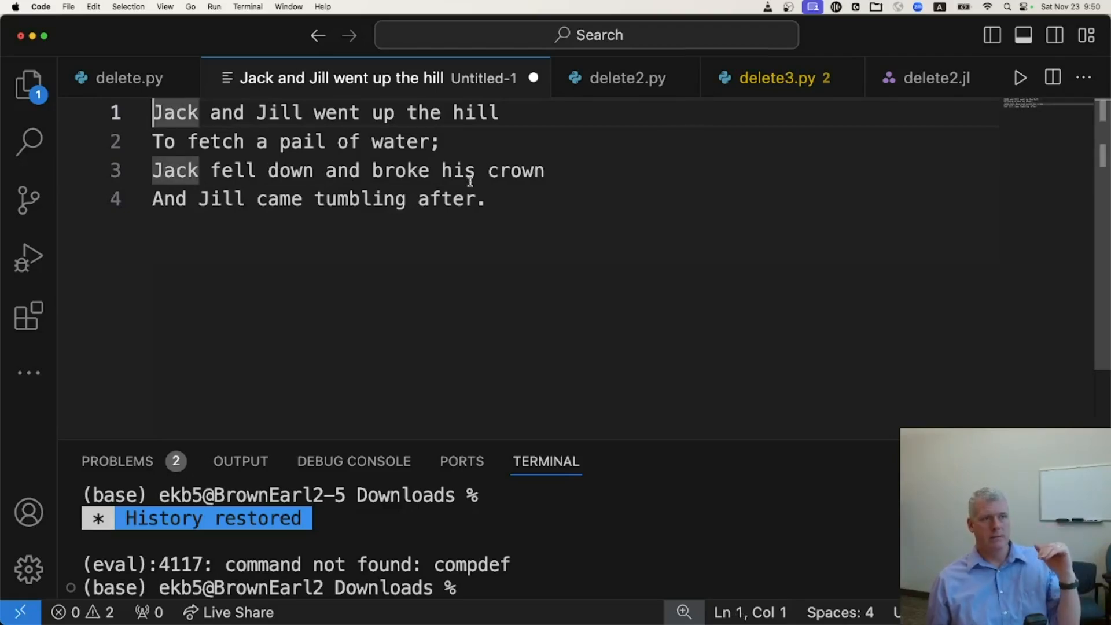
key(Return)
key(Up)
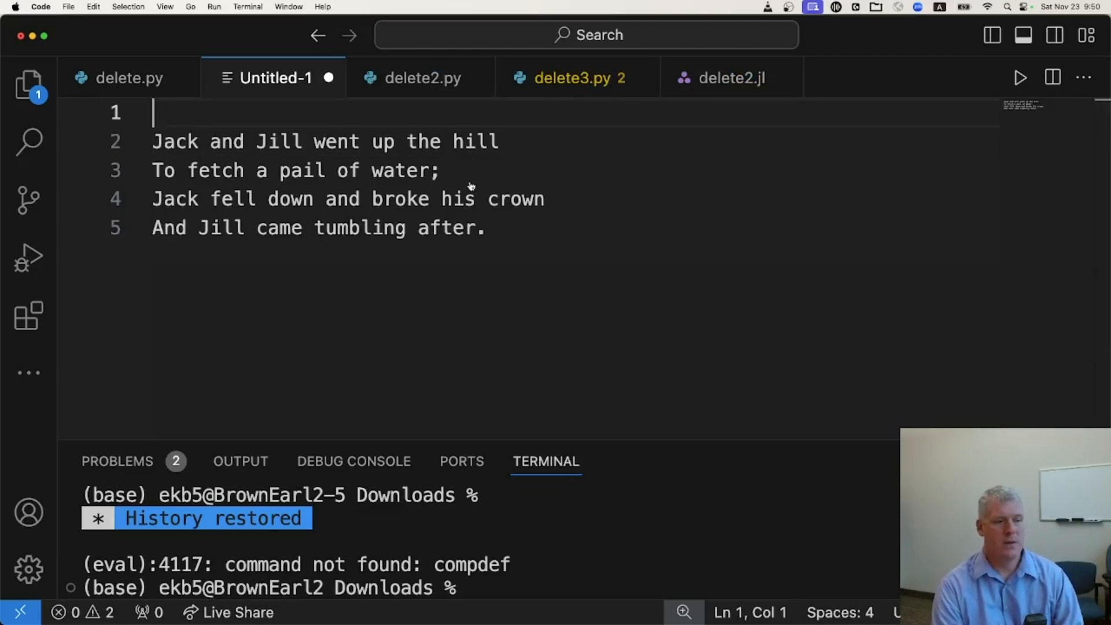
Copy the declaration <?xml version="1.0" encoding="UTF-8"?> from the W3Schools XML Syntax page in Brave into the untitled file's empty first line
key(super+Tab)
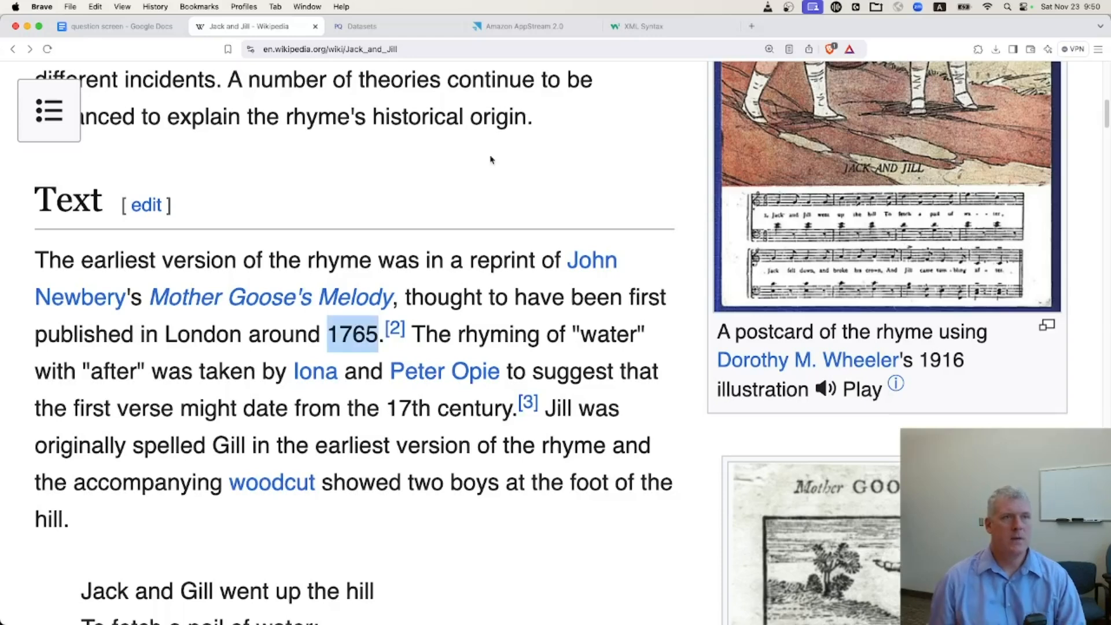
click(654, 27)
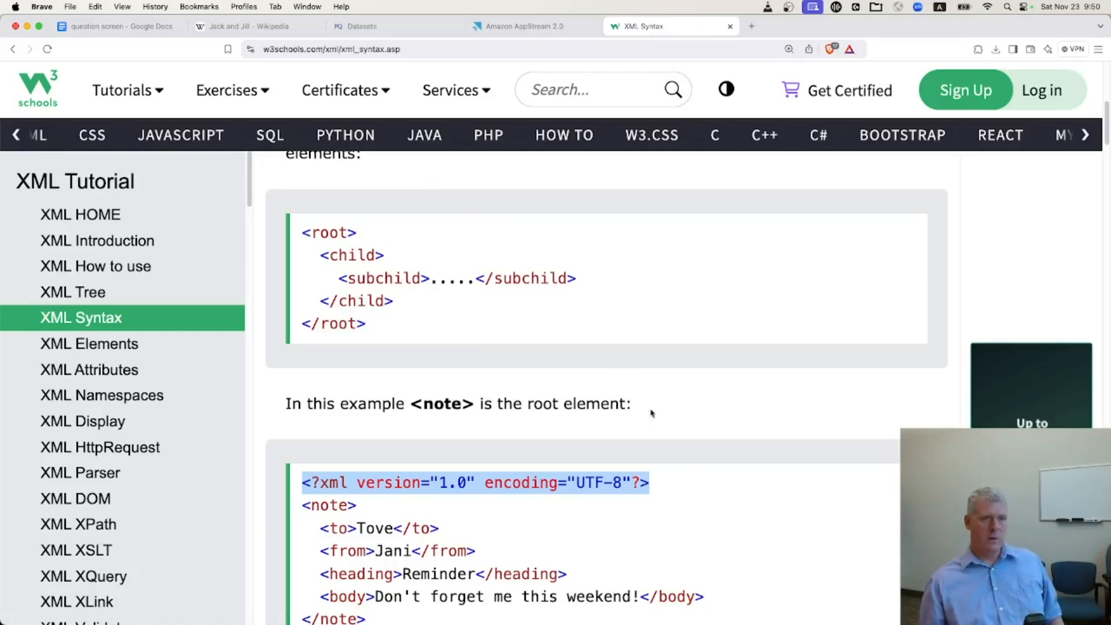
scroll(709, 417, down, 3)
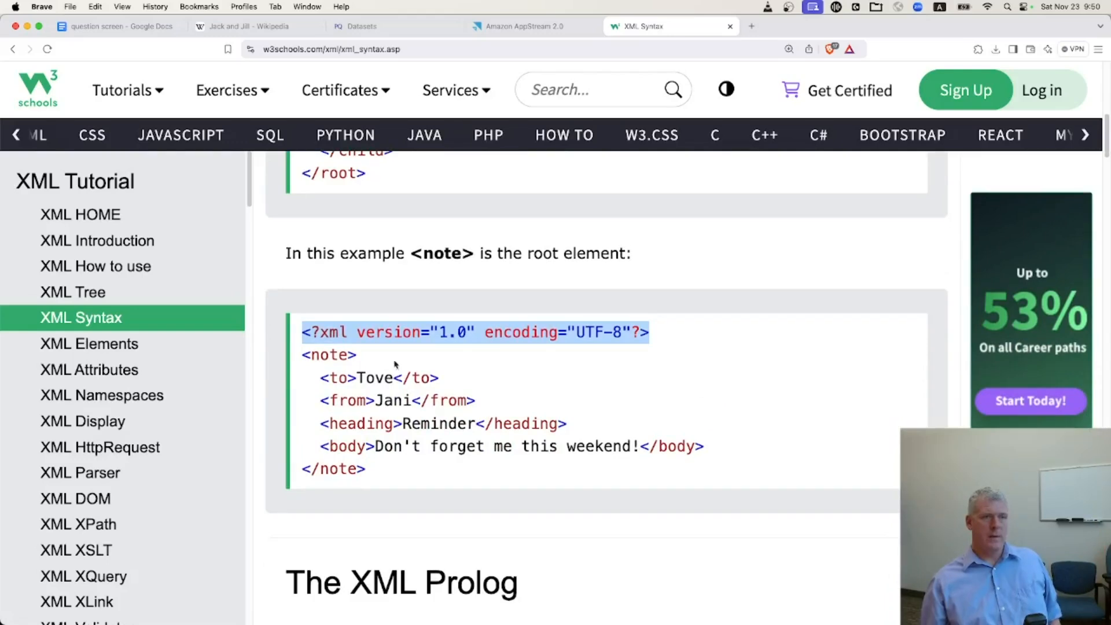
right_click(527, 334)
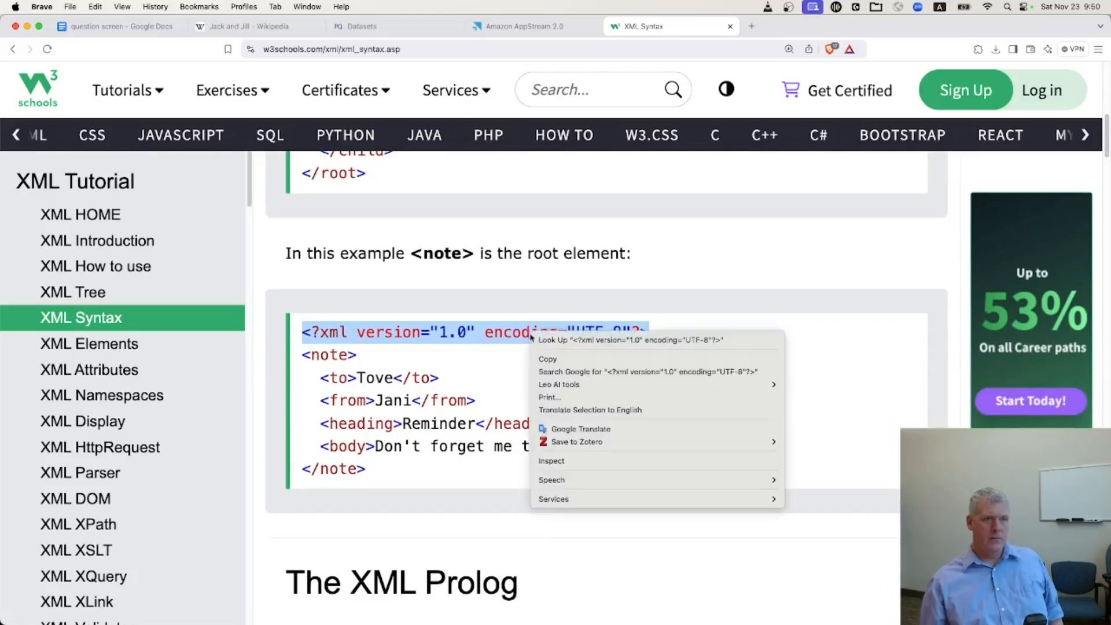
click(553, 358)
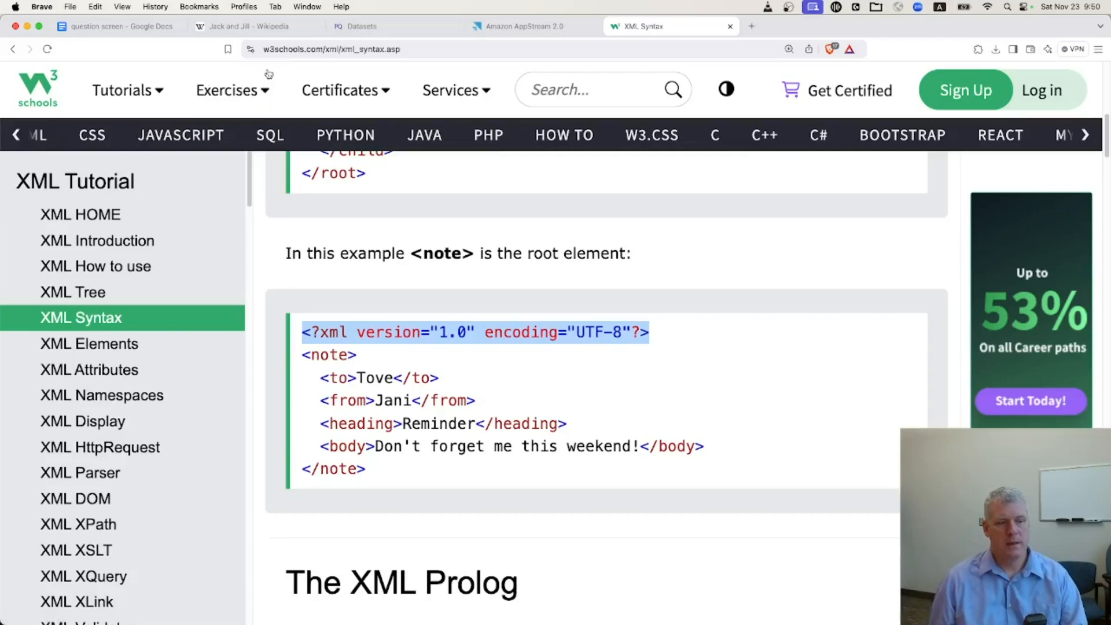
key(super+Tab)
text(<?xml version="1.0" encoding="UTF-8"?>)
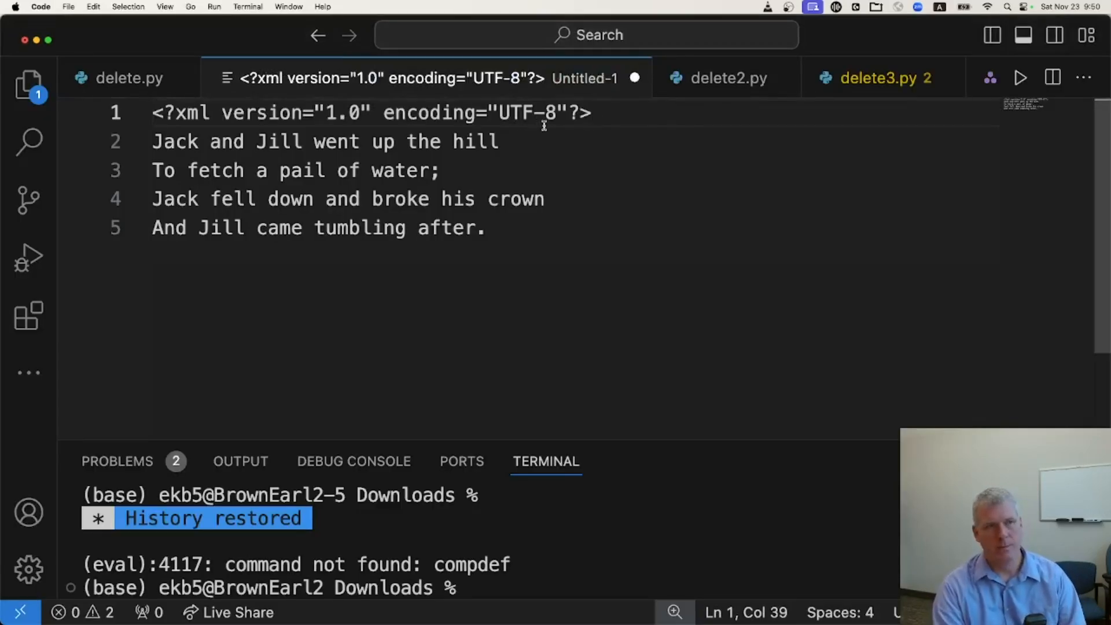
Add an opening <text> tag on a new line directly below the XML declaration
click(154, 112)
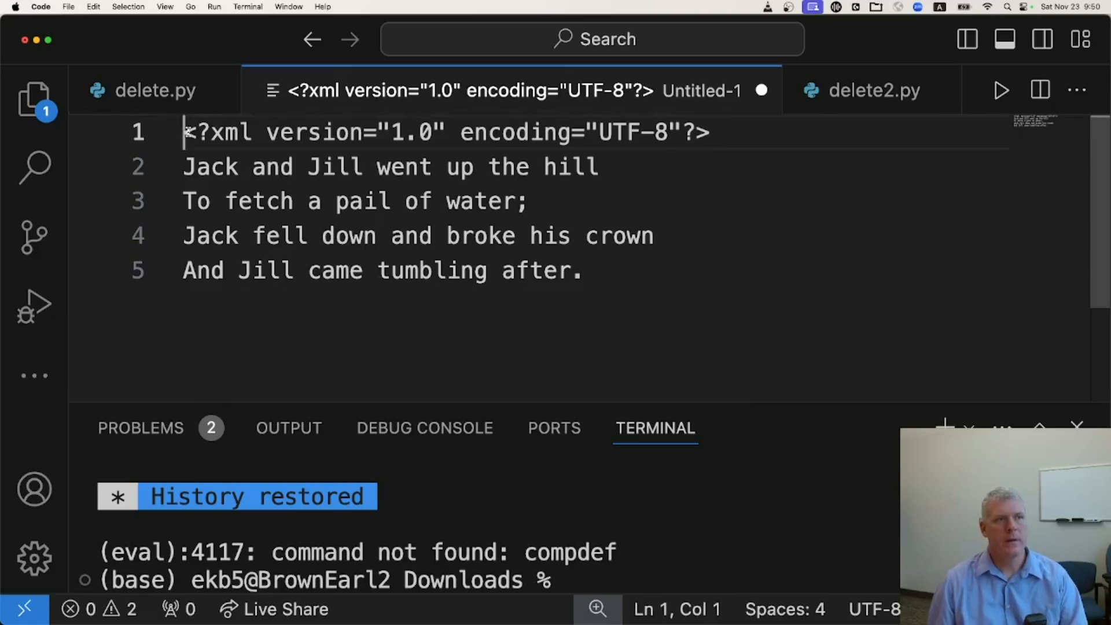
drag(186, 132, 704, 132)
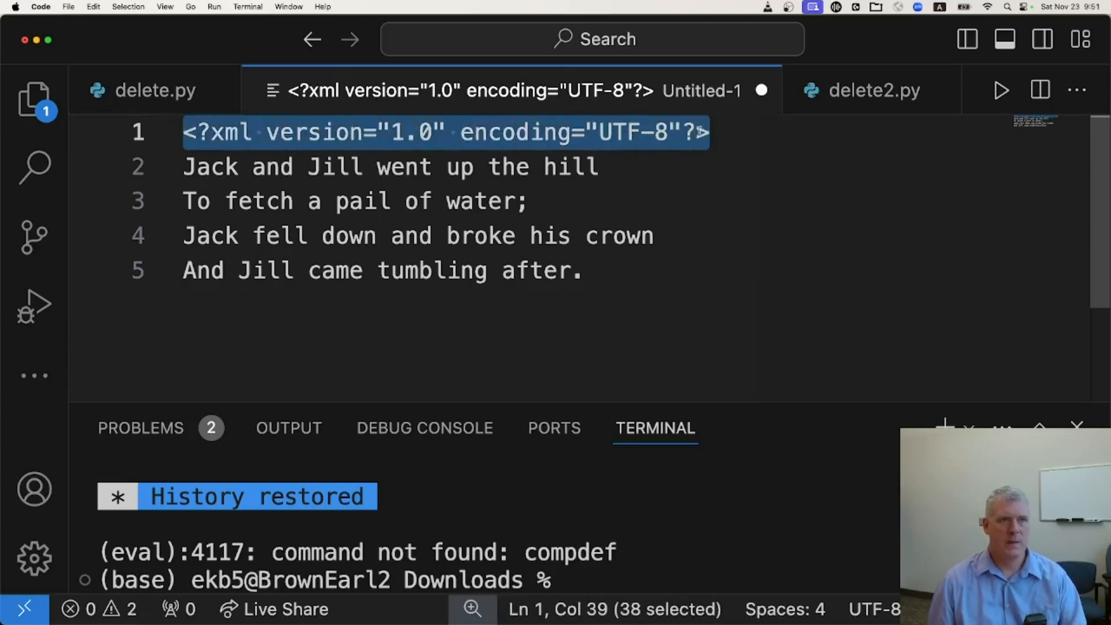
double_click(232, 133)
drag(184, 132, 733, 117)
click(732, 132)
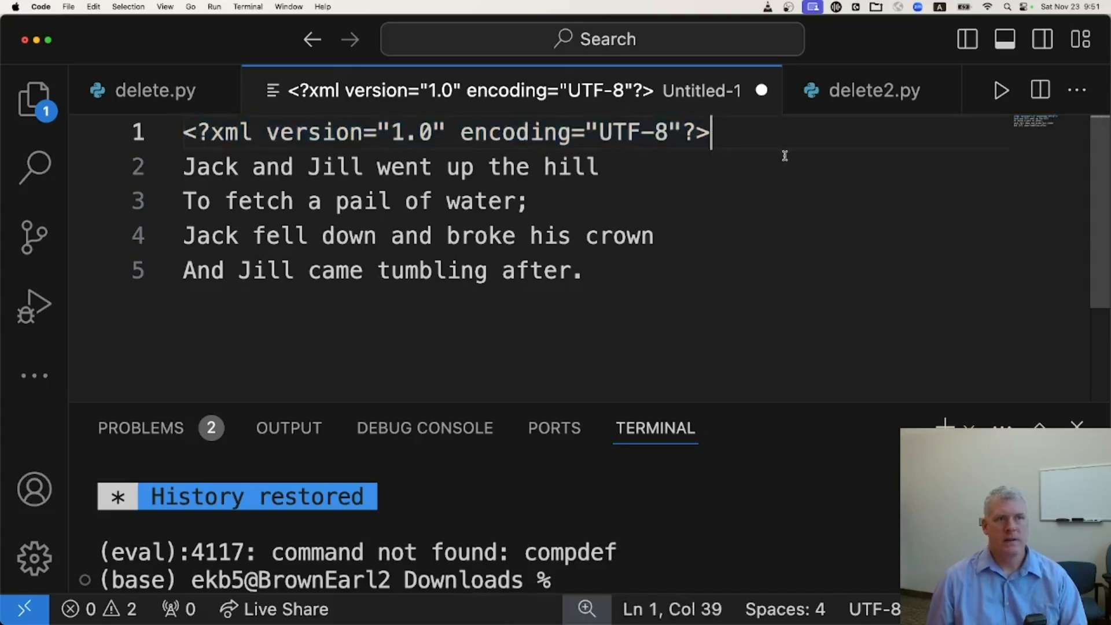
key(Return)
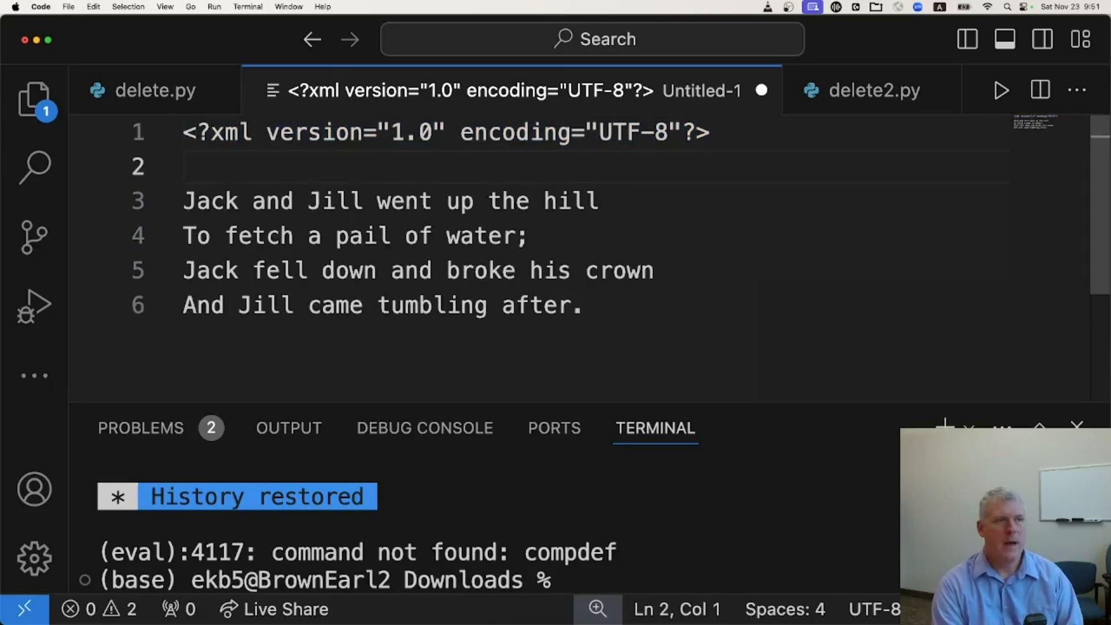
text(<>)
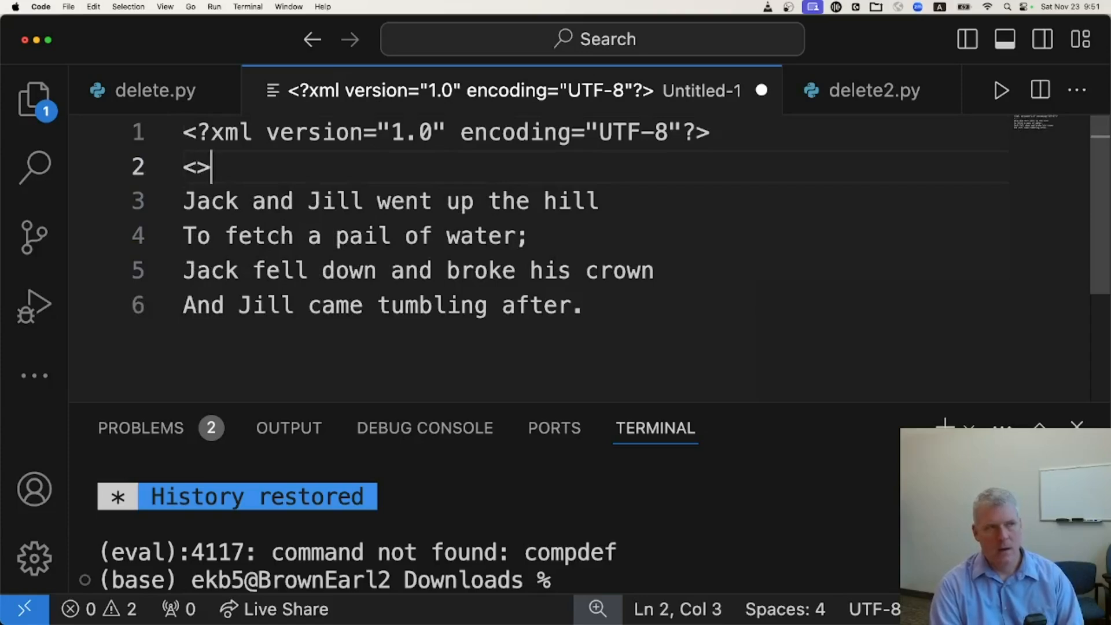
key(Left)
text(text)
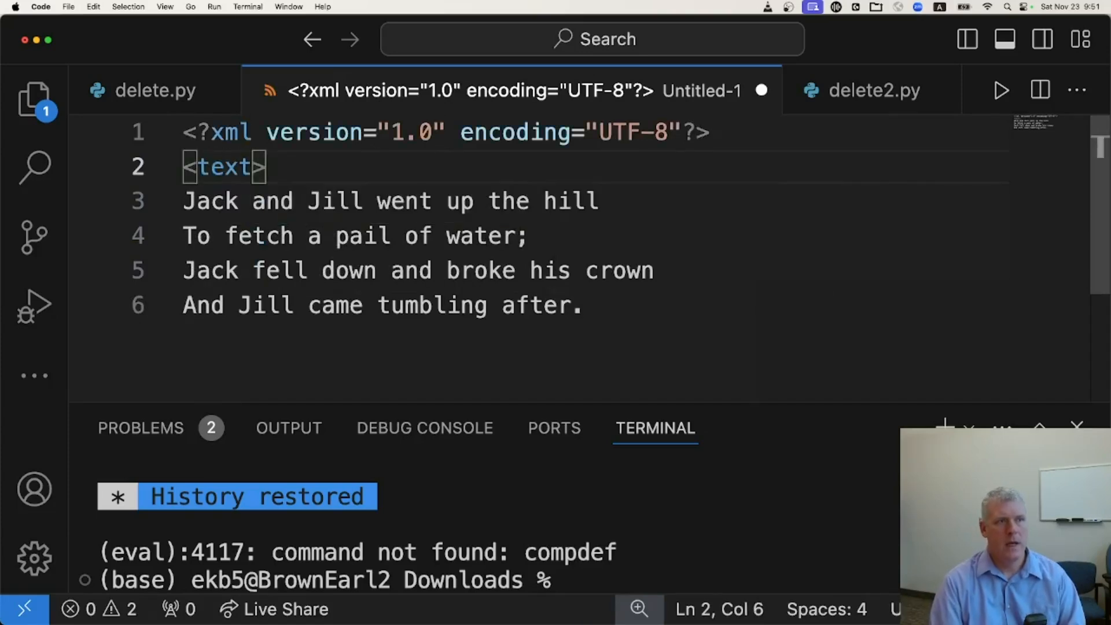
Add a closing </text> tag on a new line after the rhyme's last line
key(super+Down)
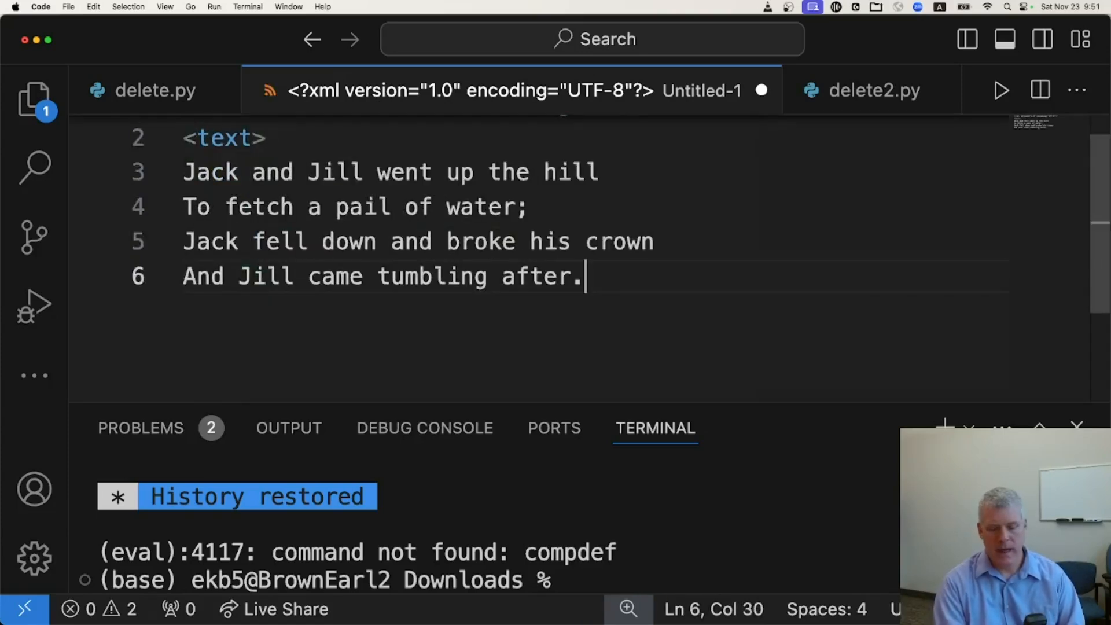
key(Return)
text(<?)
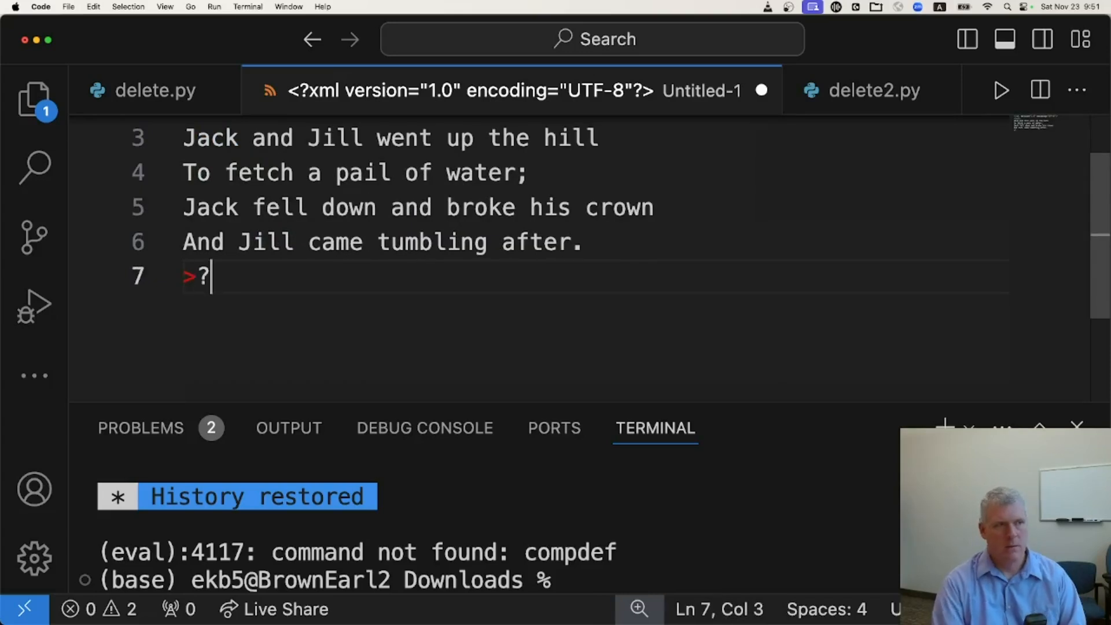
key(BackSpace)
key(BackSpace)
text(<>)
key(Left)
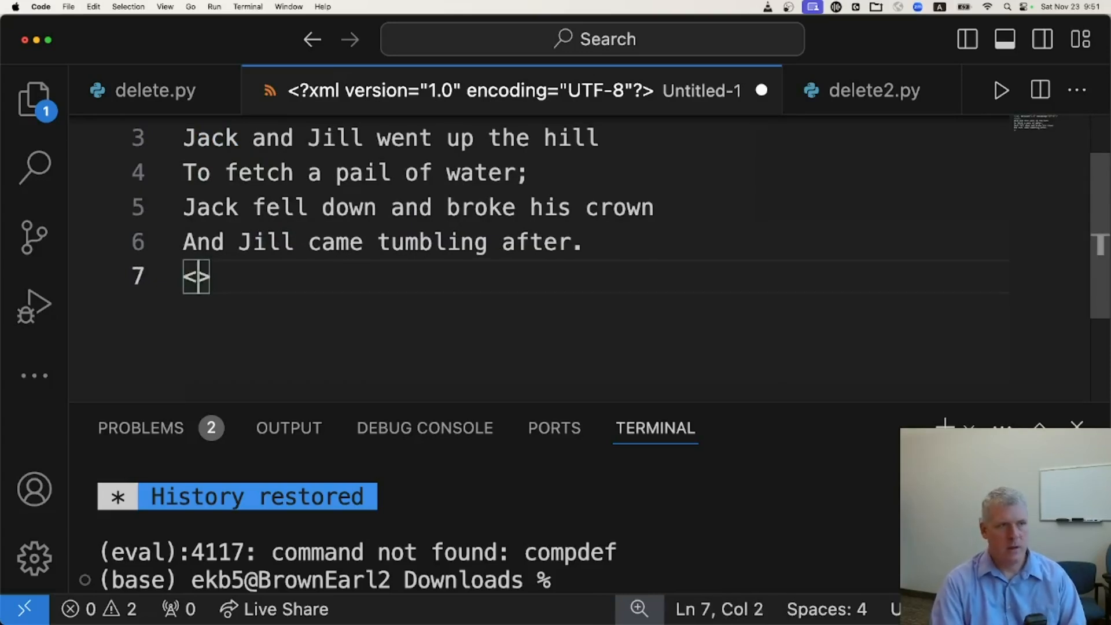
text(/text)
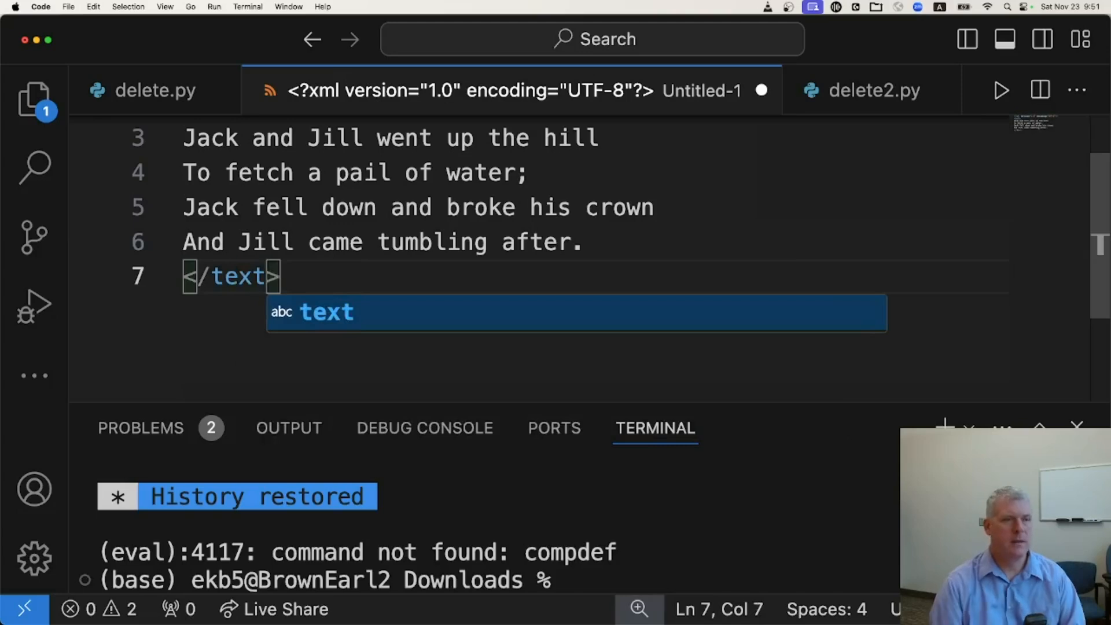
key(Right)
Add the attribute author="John Newbery" to the opening text tag
scroll(642, 308, up, 2)
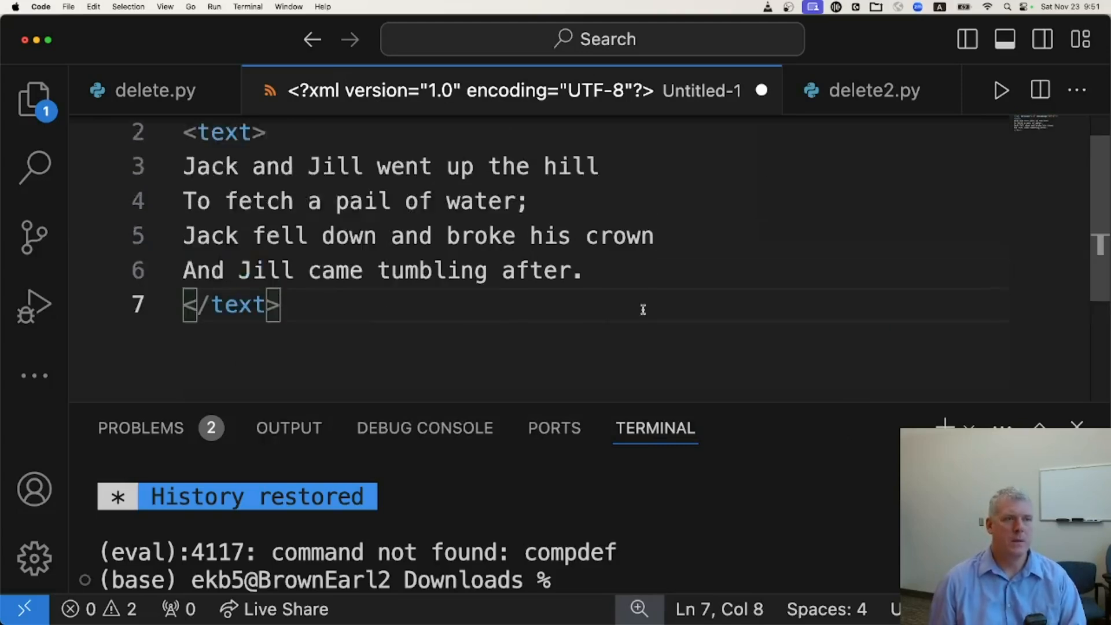
scroll(335, 304, up, 1)
double_click(248, 167)
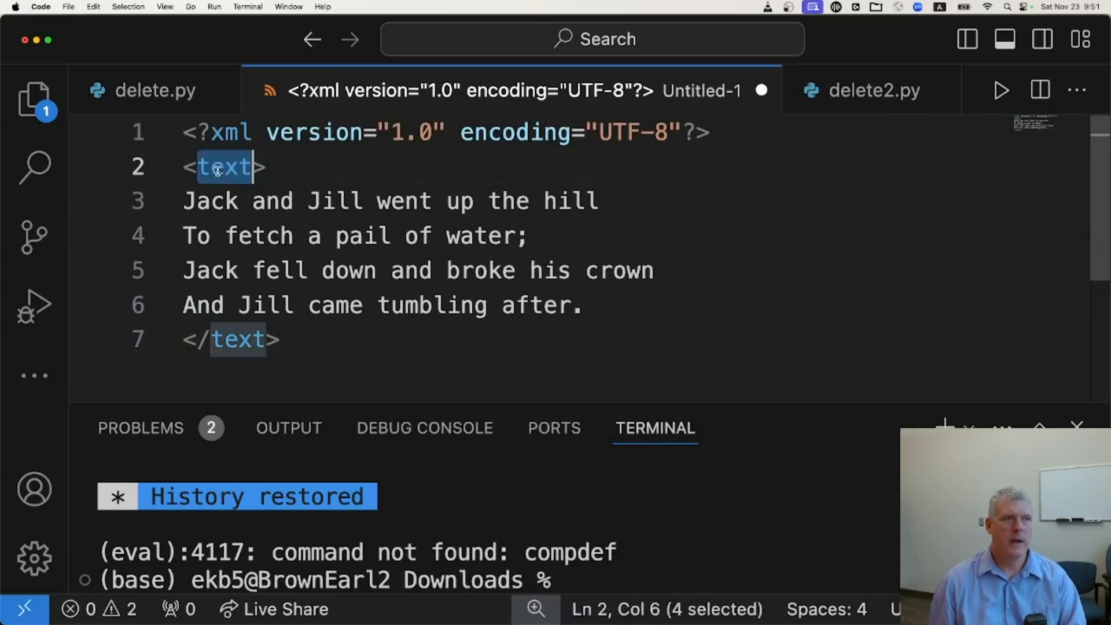
double_click(239, 339)
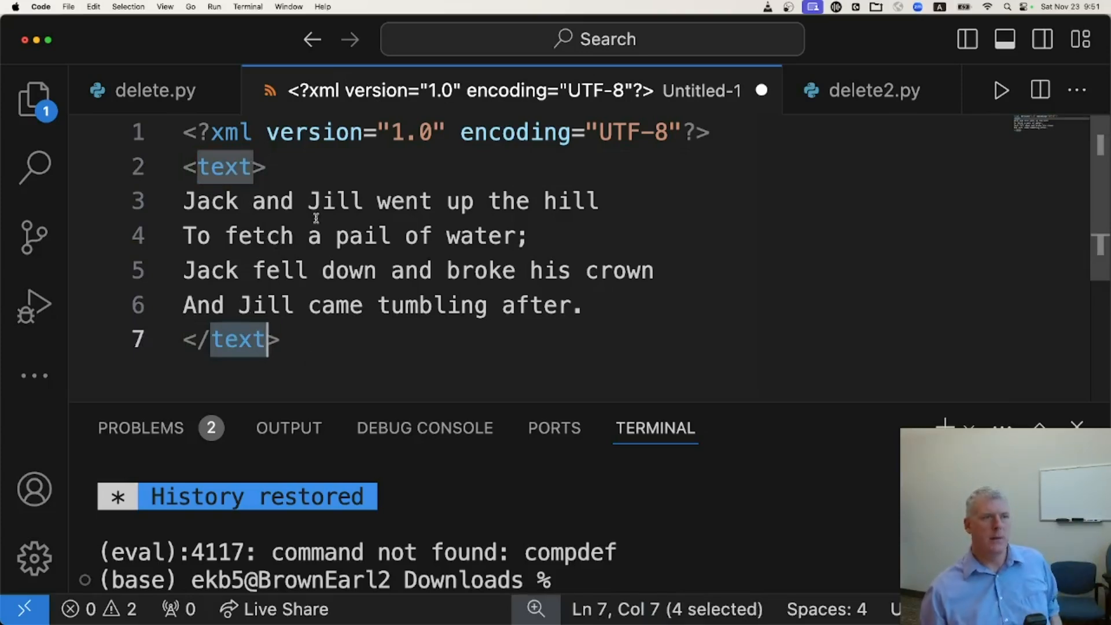
click(256, 167)
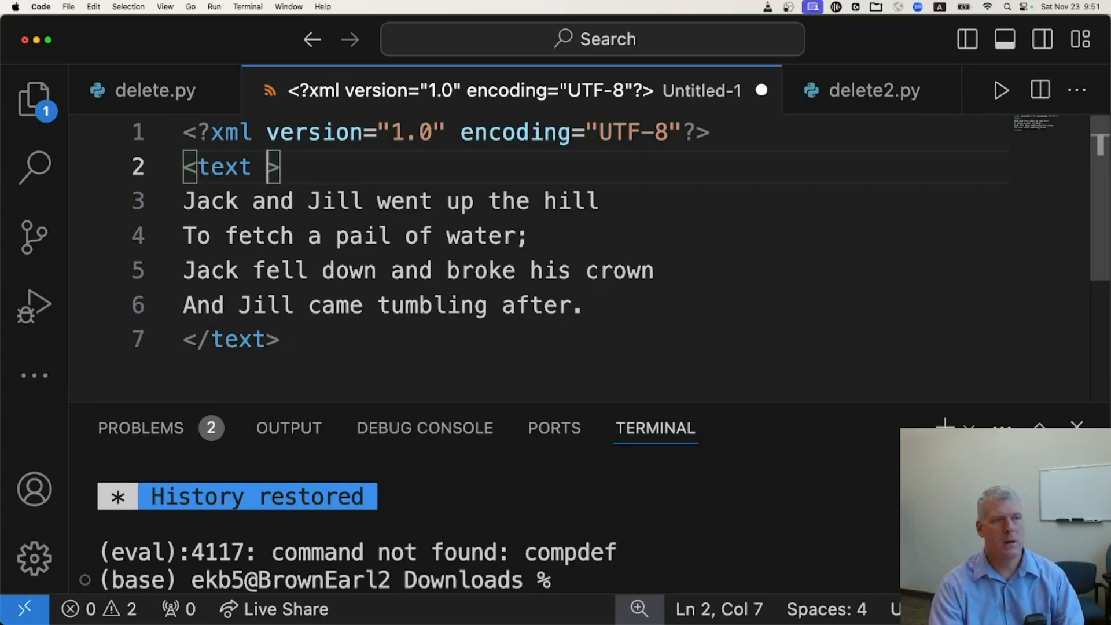
text(author=")
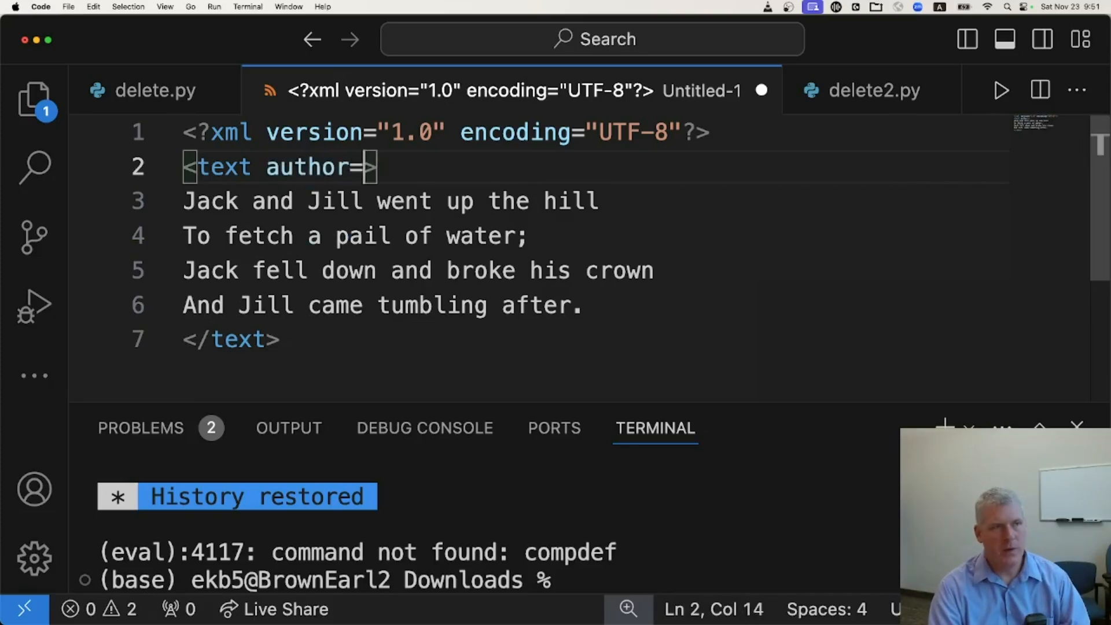
key(Right)
key(Left)
text(Jo)
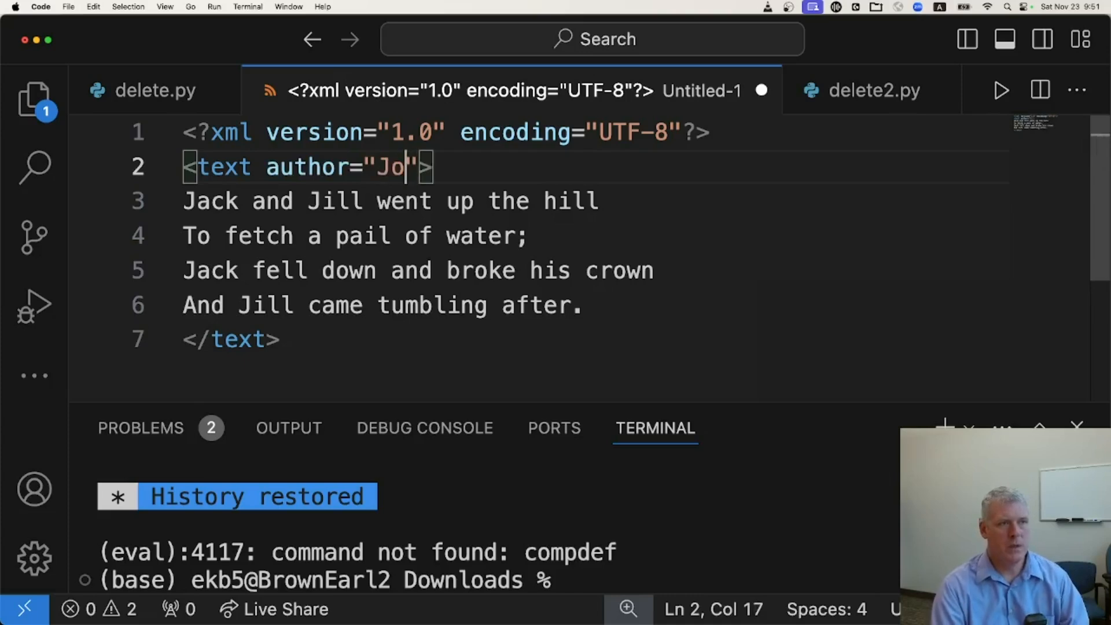
text(hn )
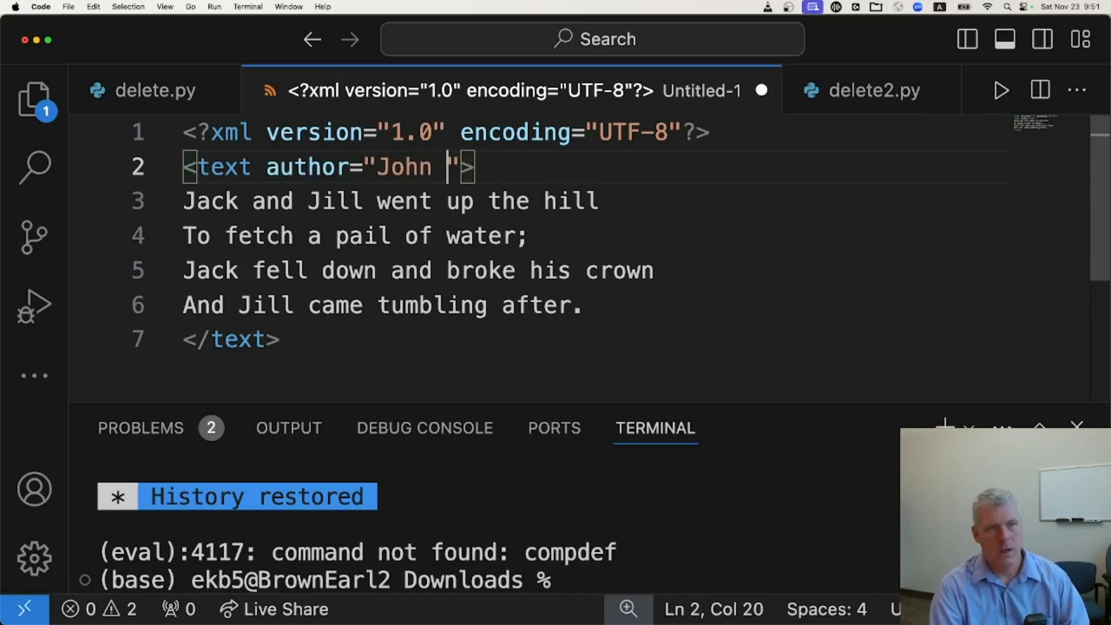
text(Newbery)
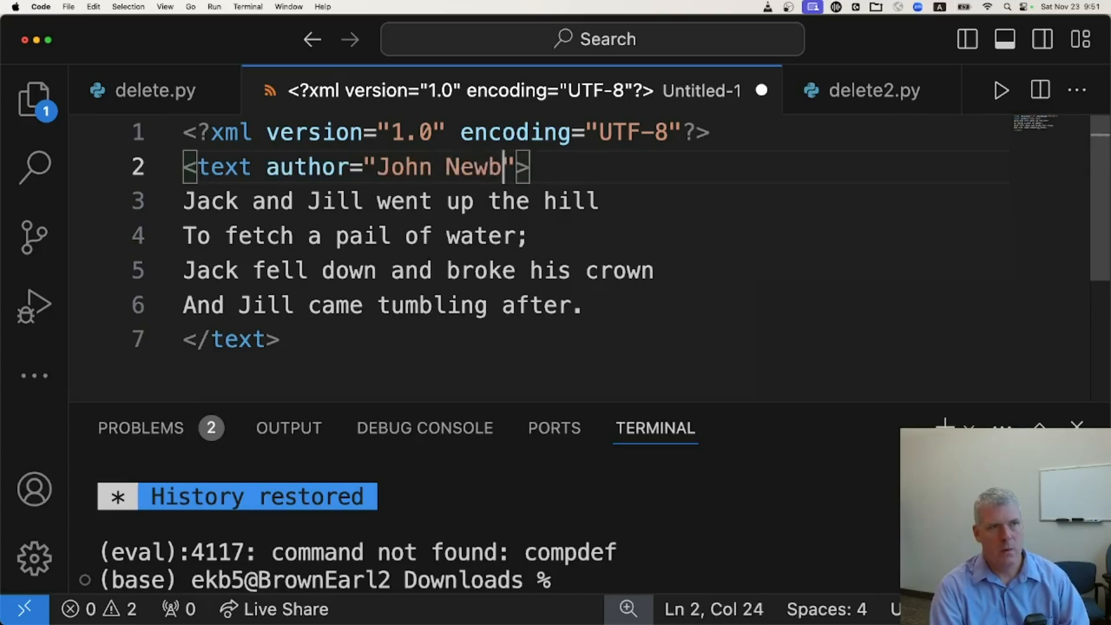
Add the attribute place="London" after the author attribute in the opening text tag
key(Right)
text(place =)
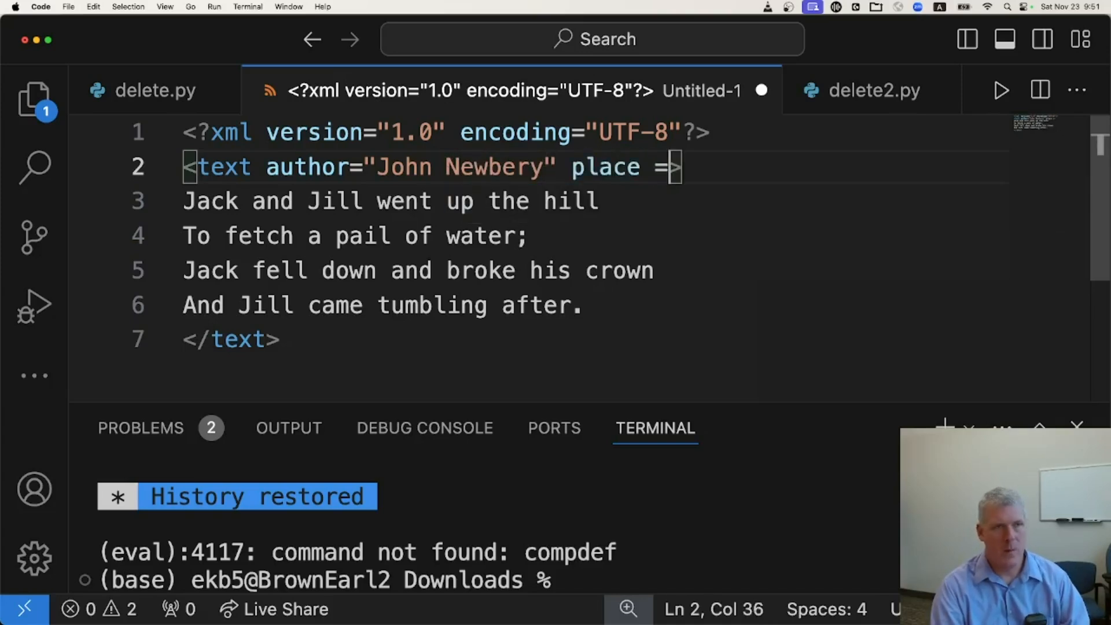
key(BackSpace)
key(BackSpace)
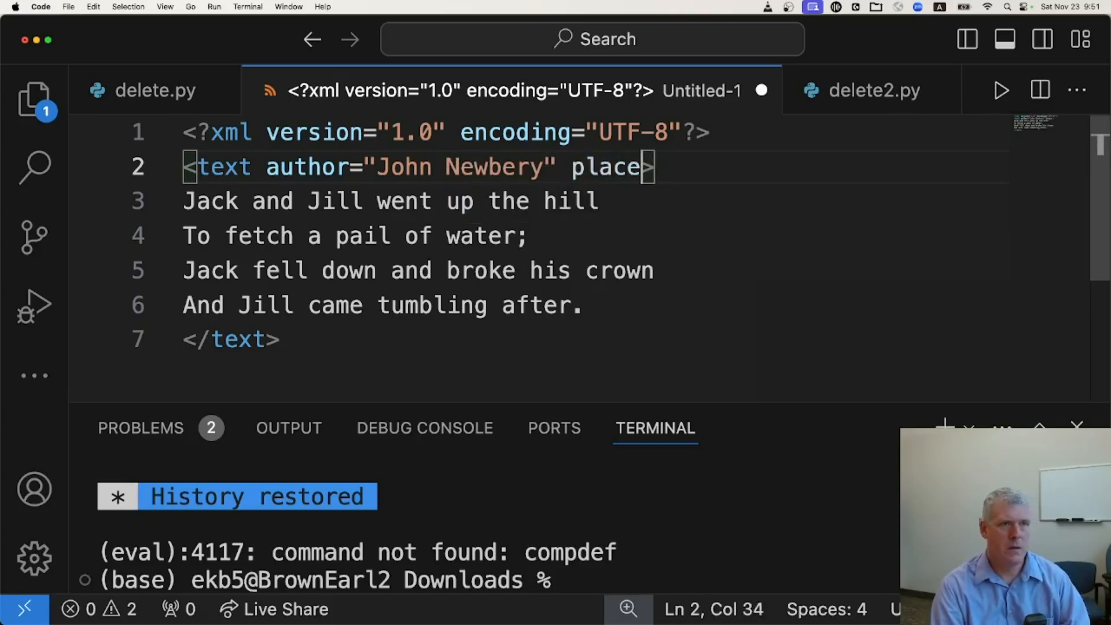
text(="Lond)
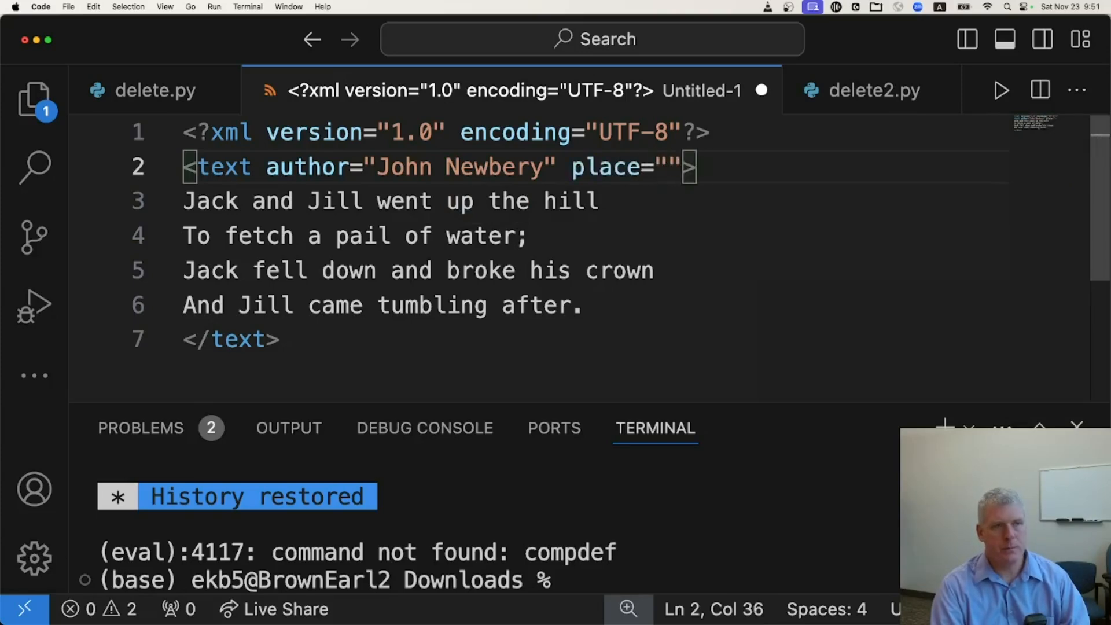
text(on")
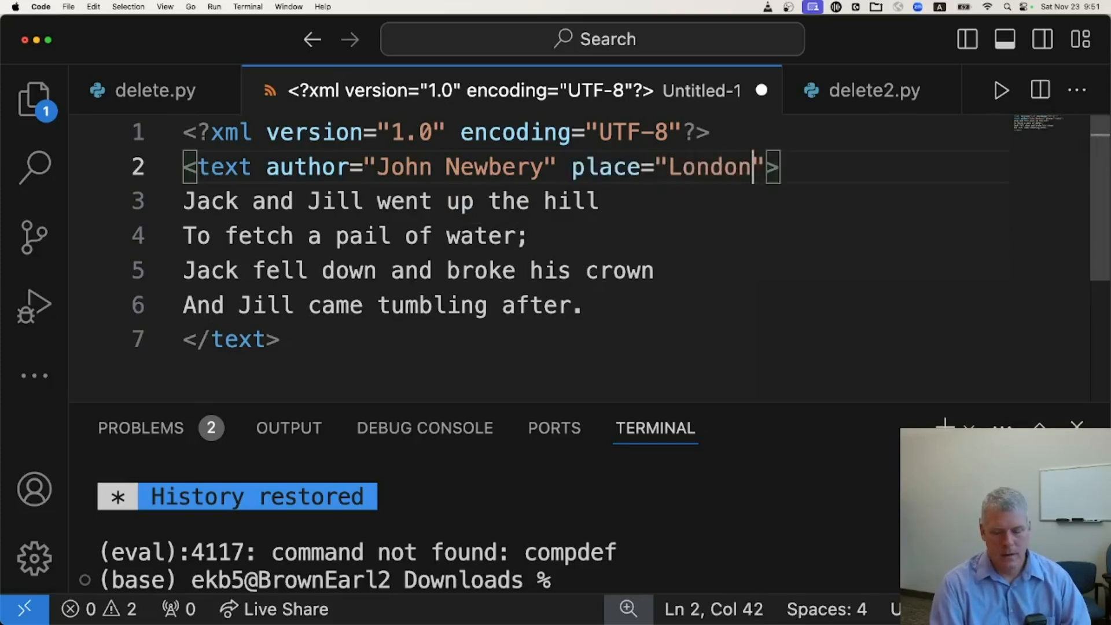
text(,)
key(BackSpace)
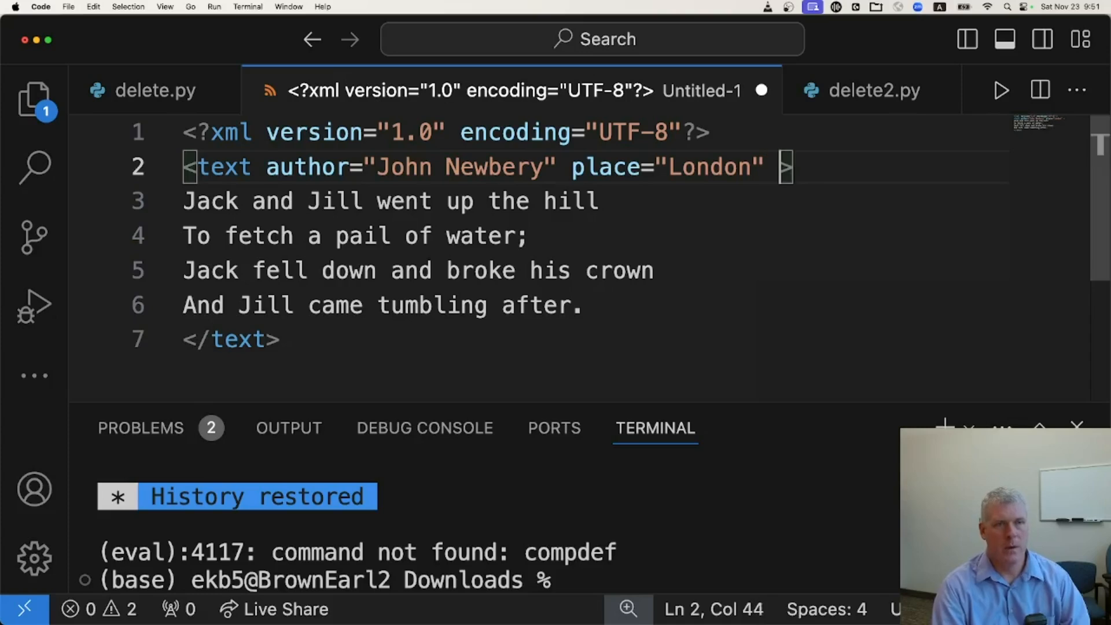
Add the attribute date="1765" after the place attribute in the opening text tag
text(date=)
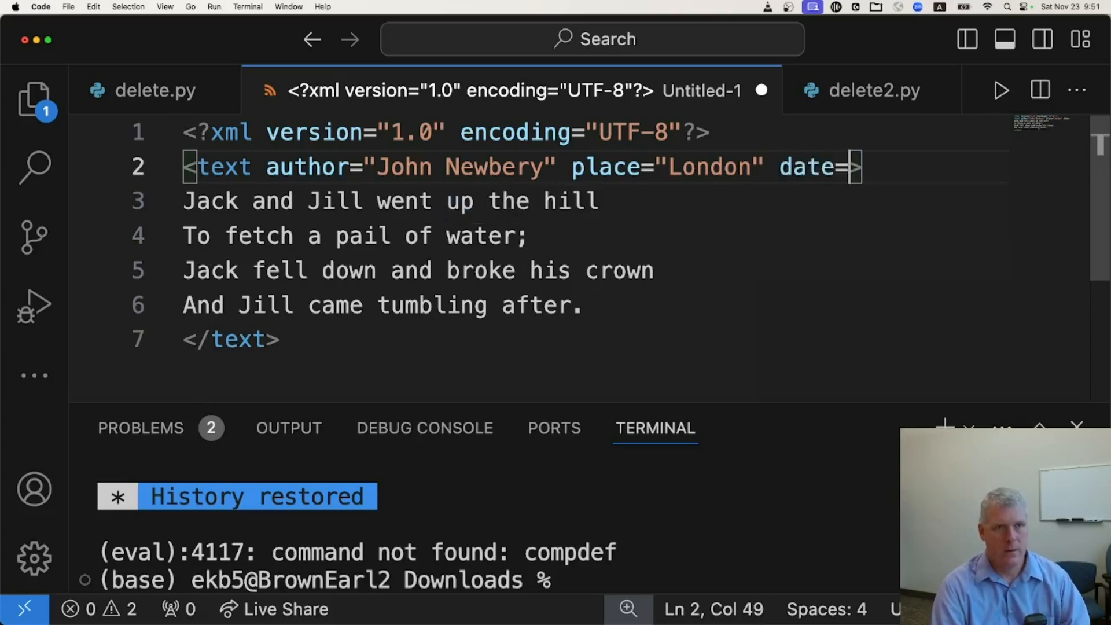
text("1)
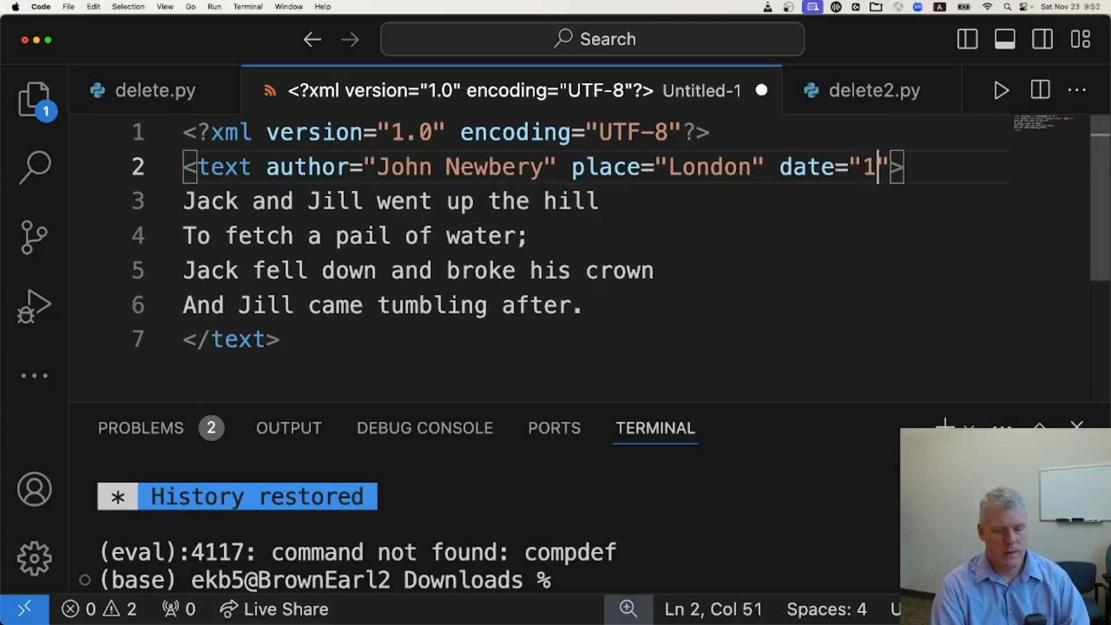
text(765)
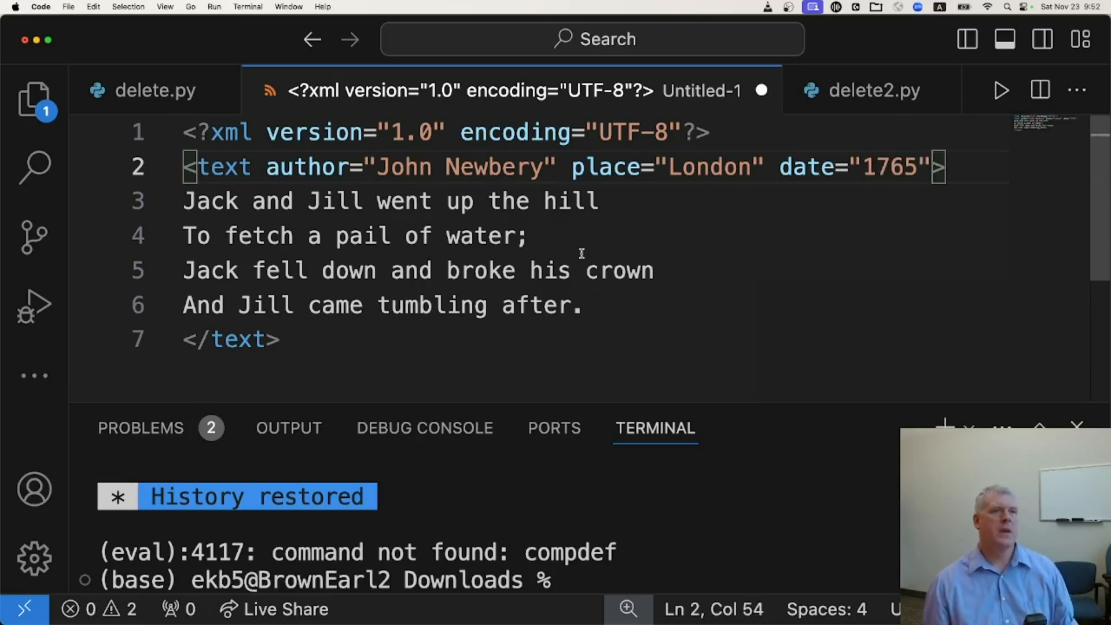
Examine the XML declaration, the opening text tag's author, place and date attributes, and the closing text tag
triple_click(273, 133)
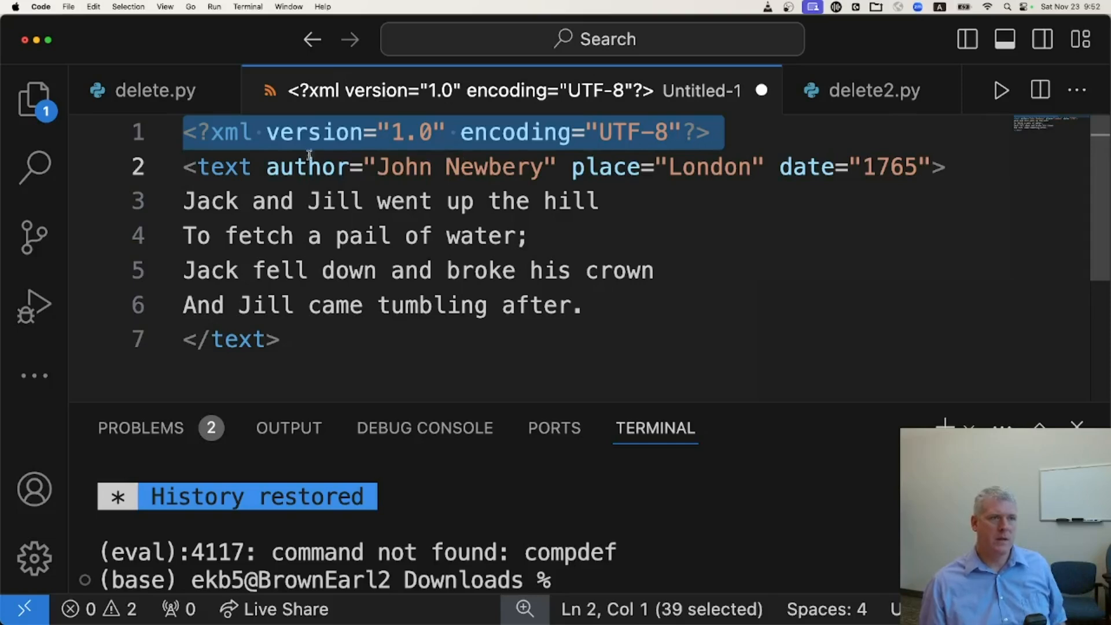
click(239, 168)
triple_click(232, 168)
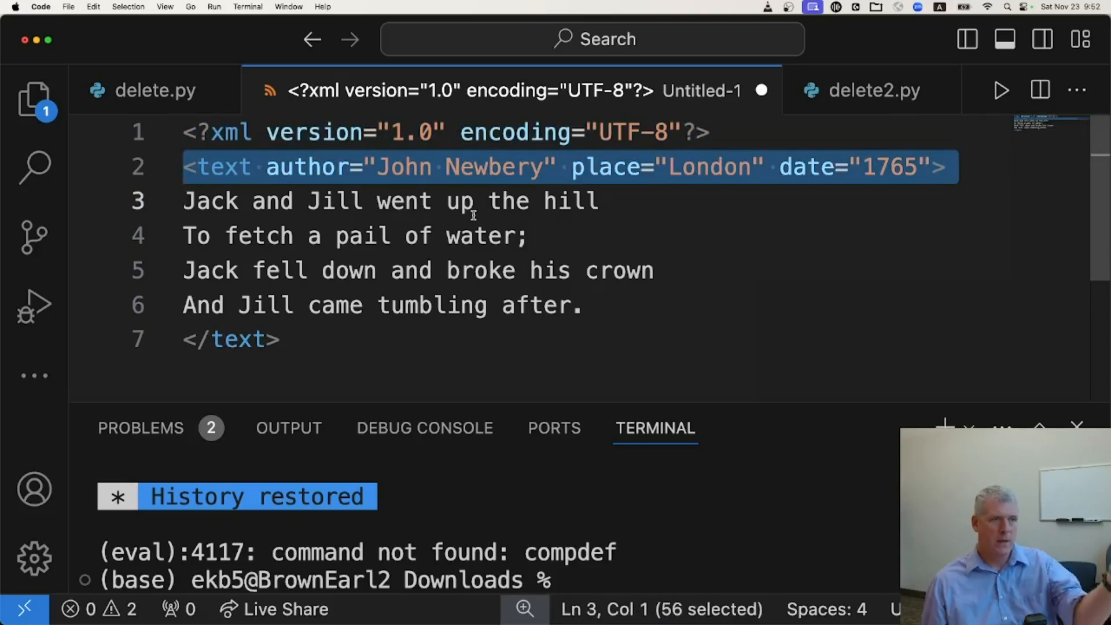
click(279, 202)
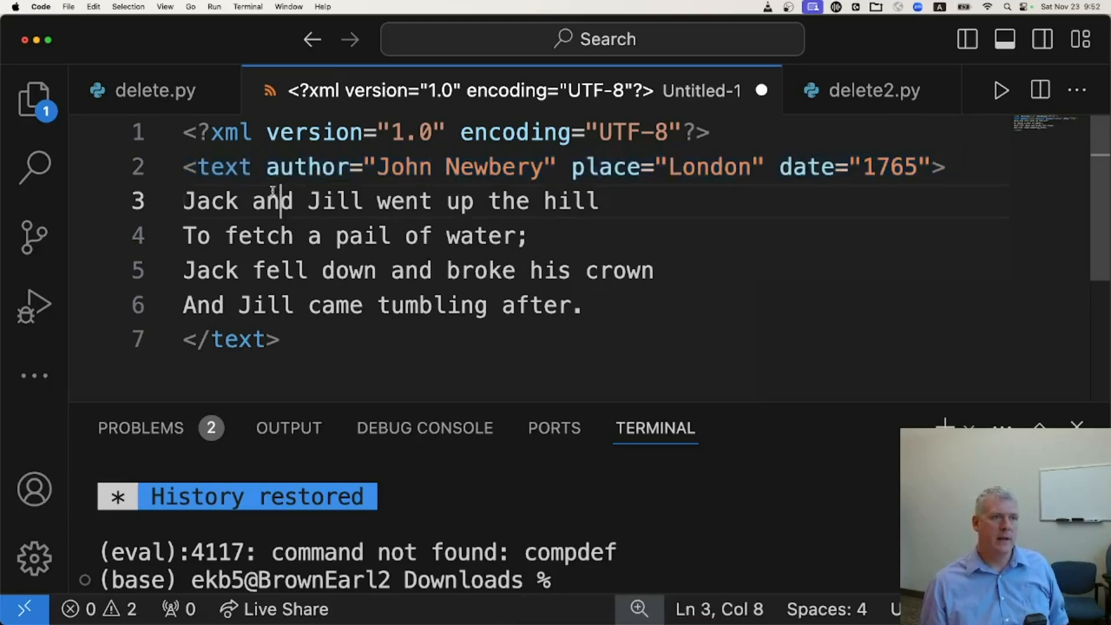
drag(267, 167, 930, 163)
double_click(334, 168)
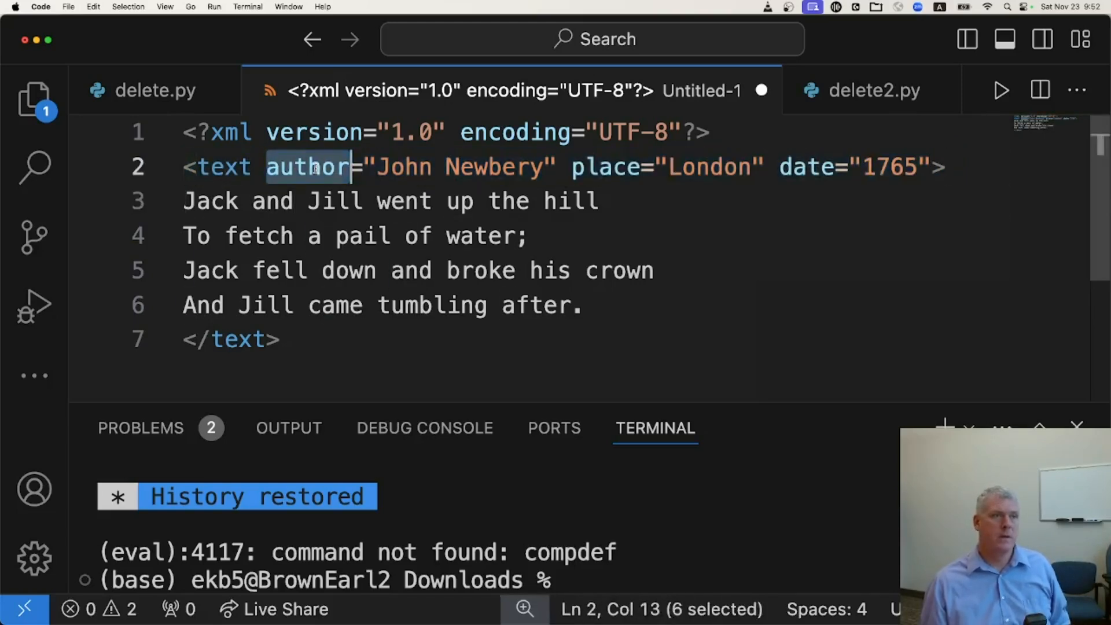
double_click(429, 168)
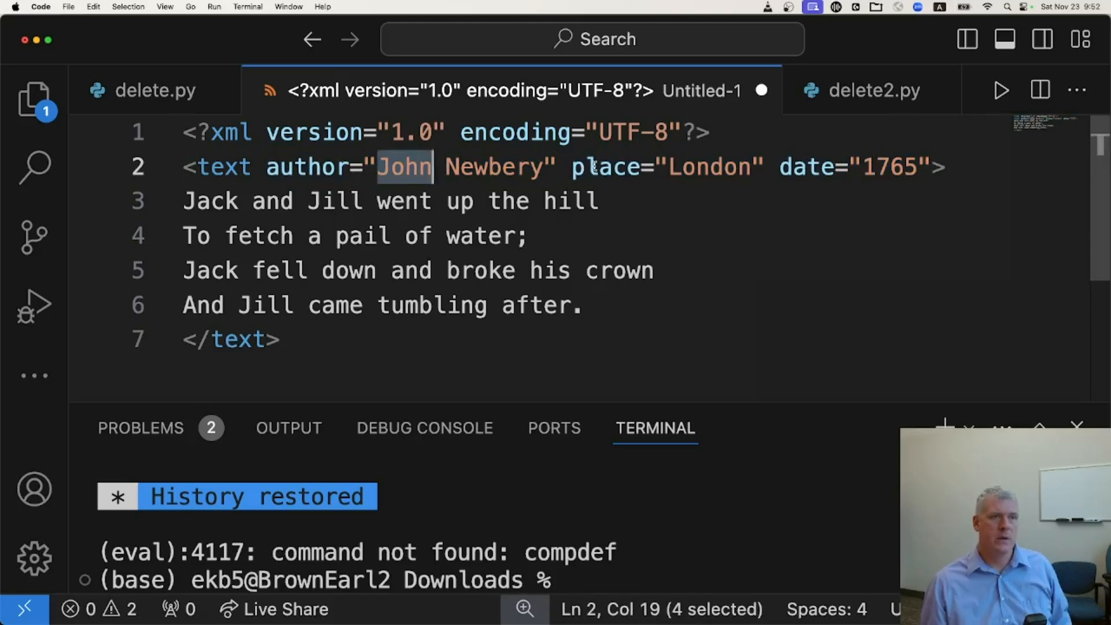
double_click(595, 166)
double_click(707, 169)
double_click(808, 168)
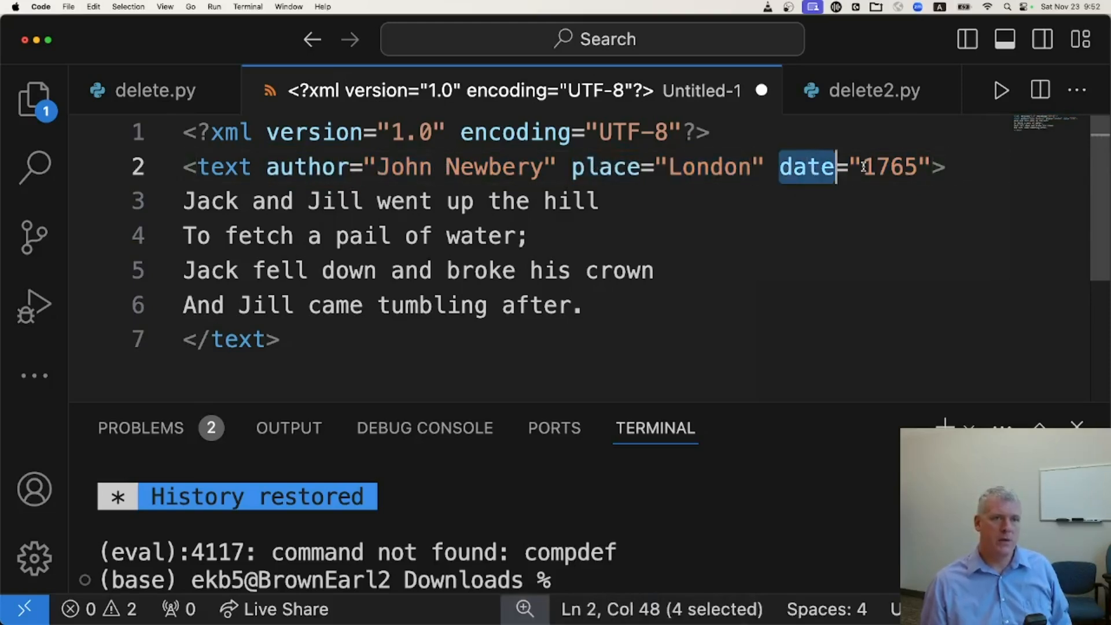
double_click(886, 167)
drag(197, 166, 921, 167)
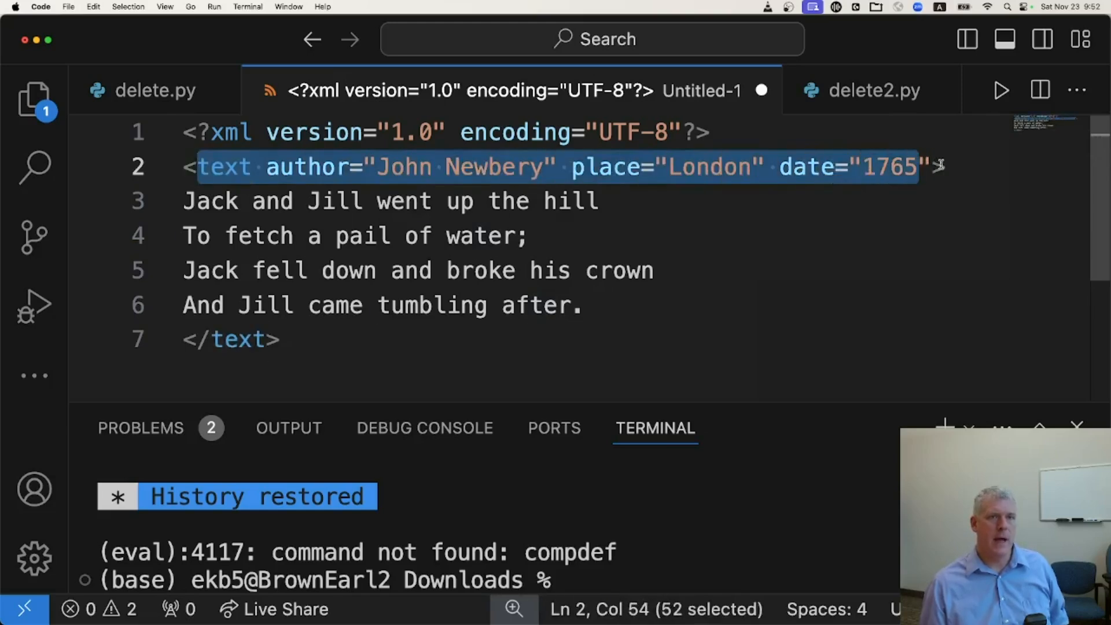
drag(184, 341, 331, 350)
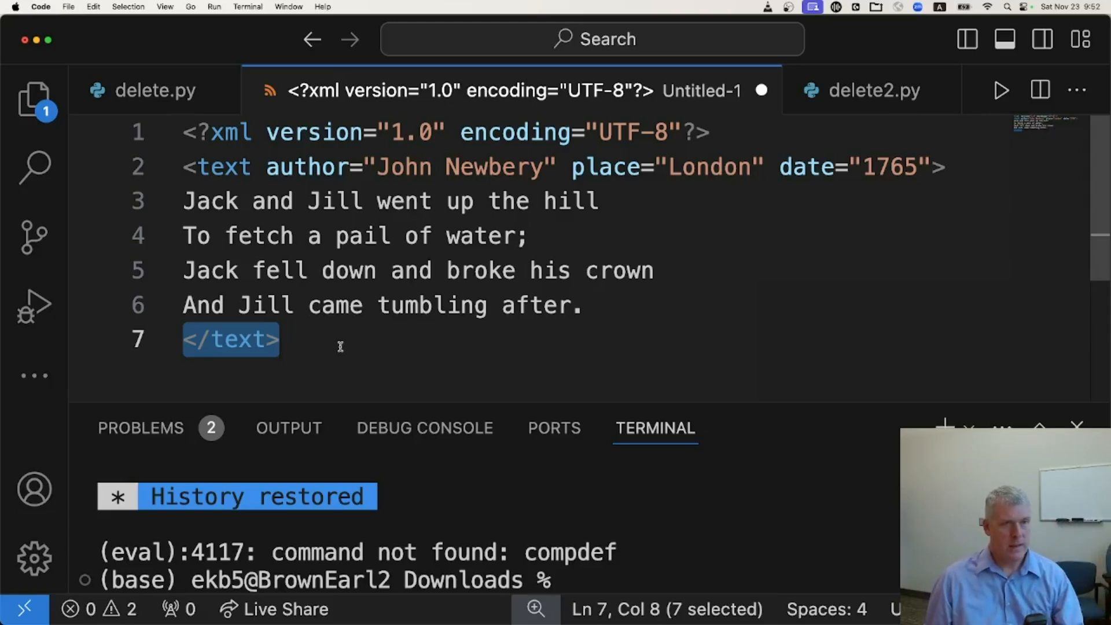
Open the save dialog for the untitled XML file and dismiss it without saving
key(super+s)
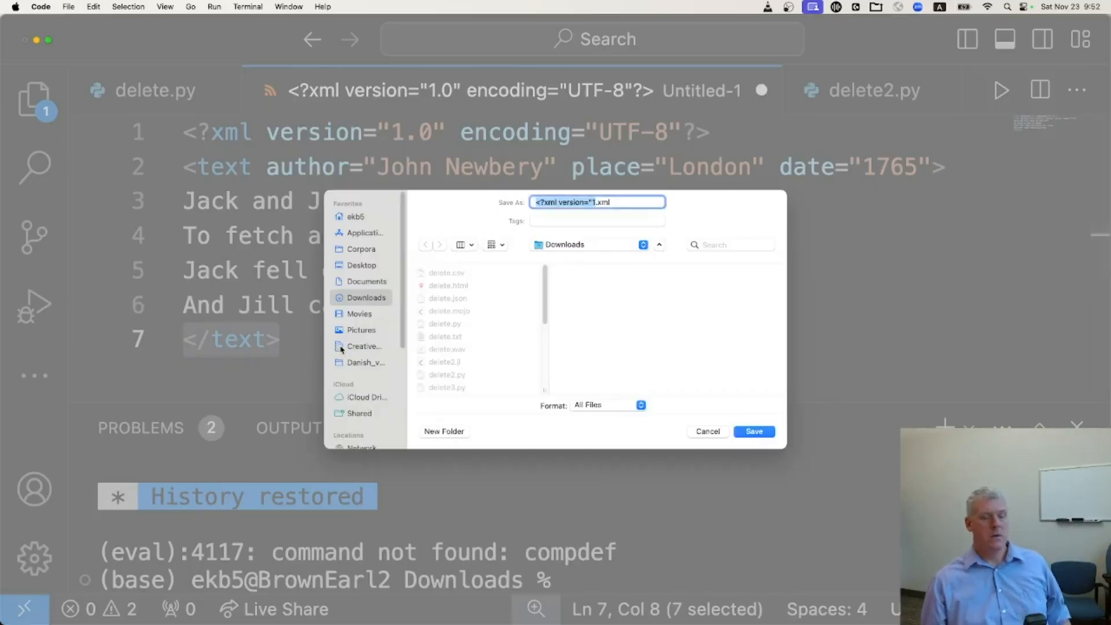
key(Escape)
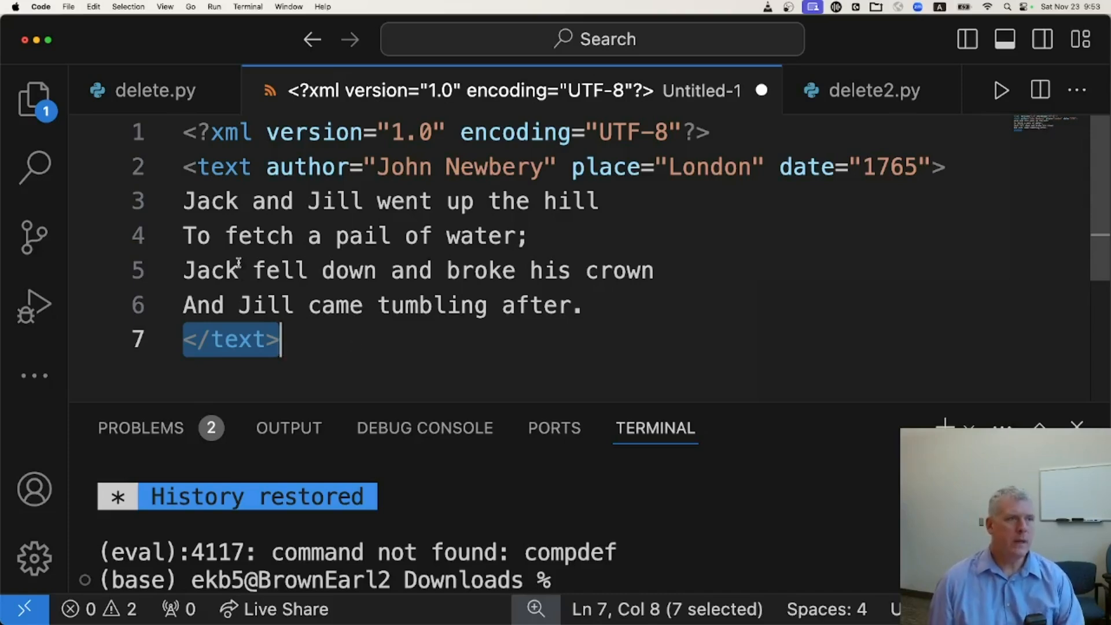
Open delete.py and examine its nltk gutenberg corpus import and the loop over the corpus file IDs
click(154, 92)
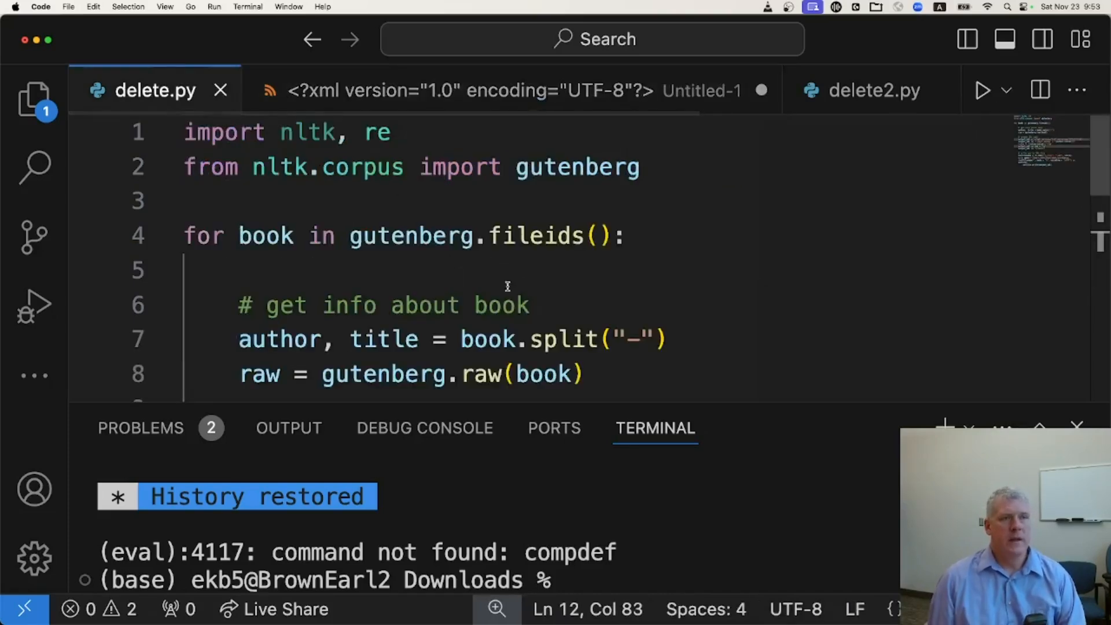
double_click(573, 167)
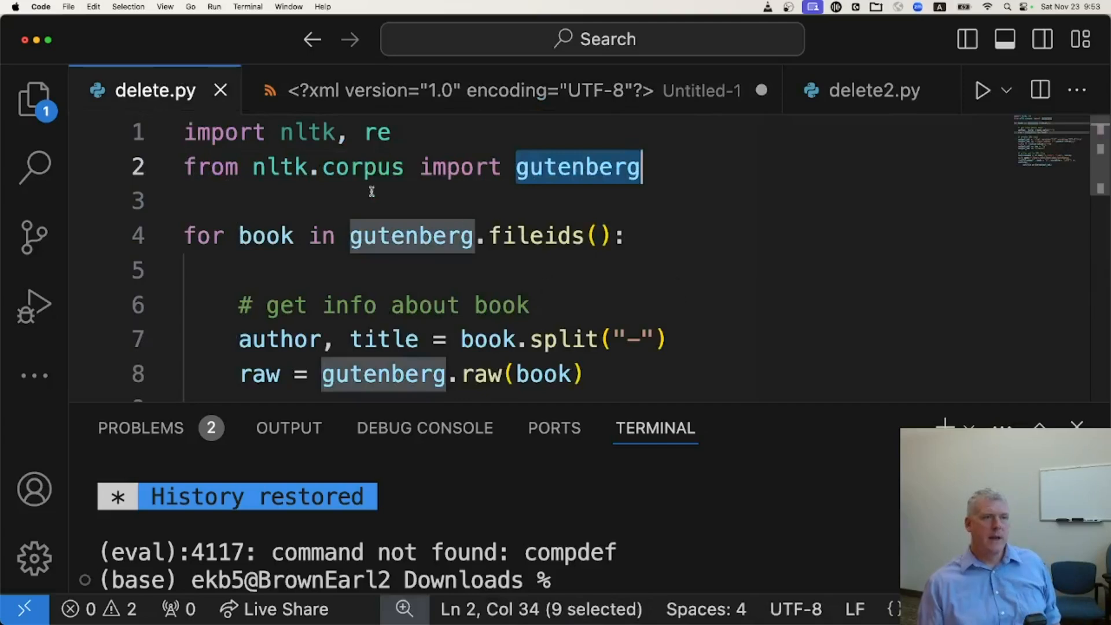
double_click(283, 167)
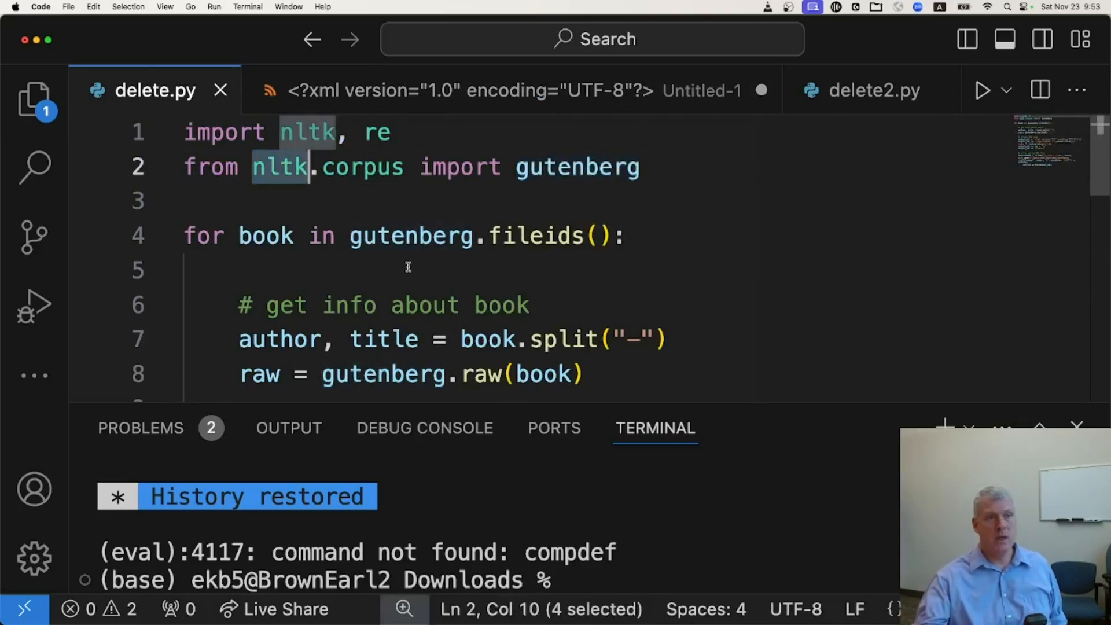
double_click(584, 167)
mouse_move(583, 167)
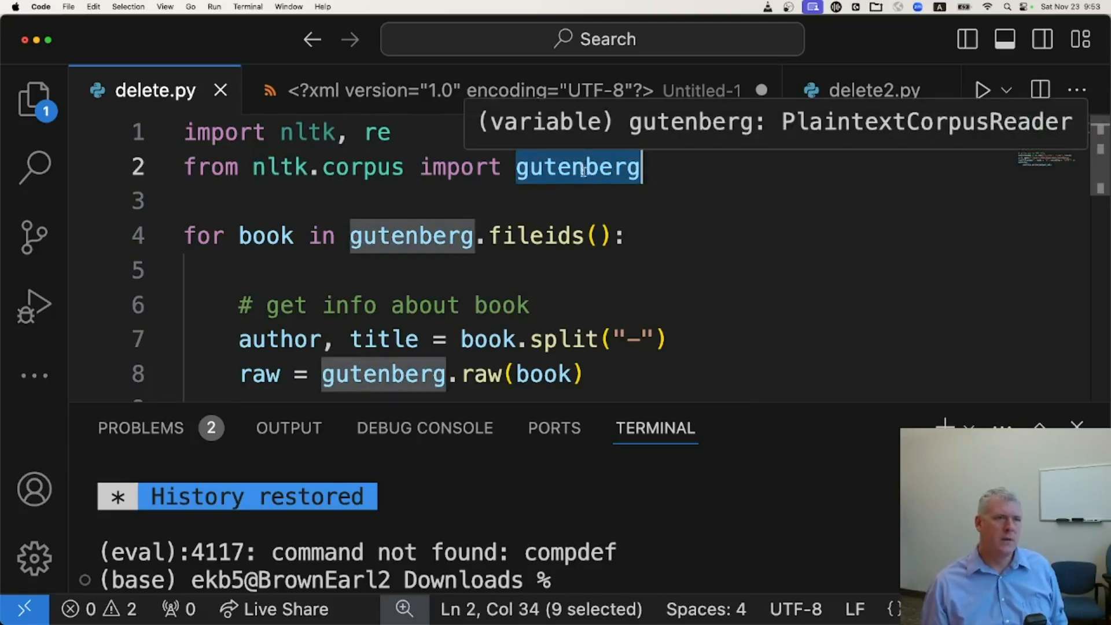
double_click(399, 235)
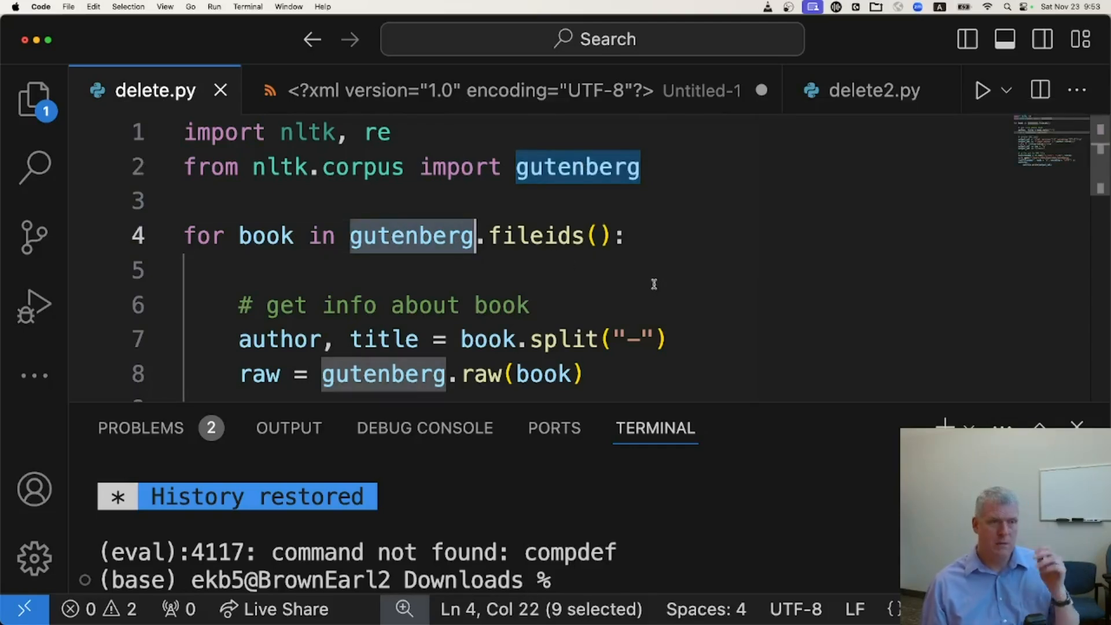
Examine the output_xml lines in delete.py that assemble the XML declaration, opening text tag, raw text and closing tag
scroll(635, 267, down, 2)
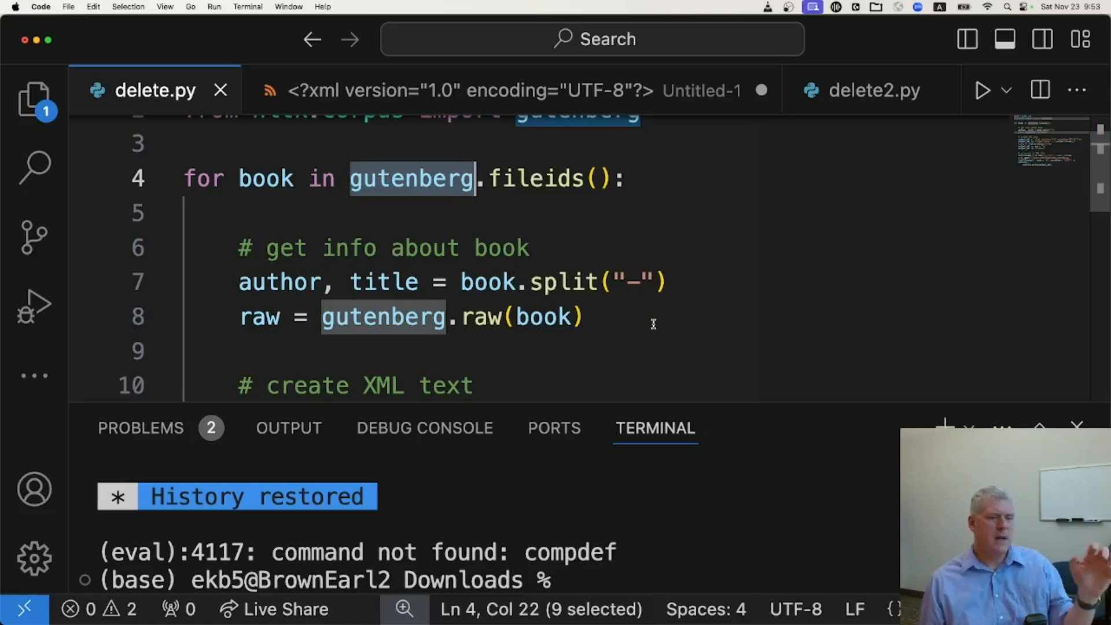
scroll(654, 324, down, 4)
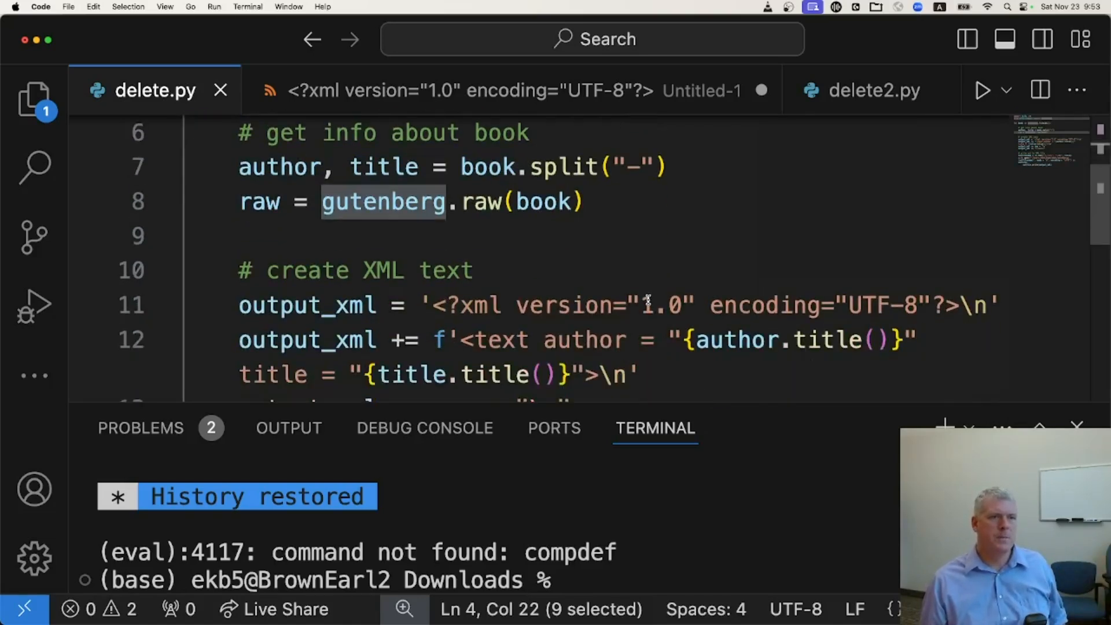
triple_click(488, 299)
scroll(488, 299, down, 2)
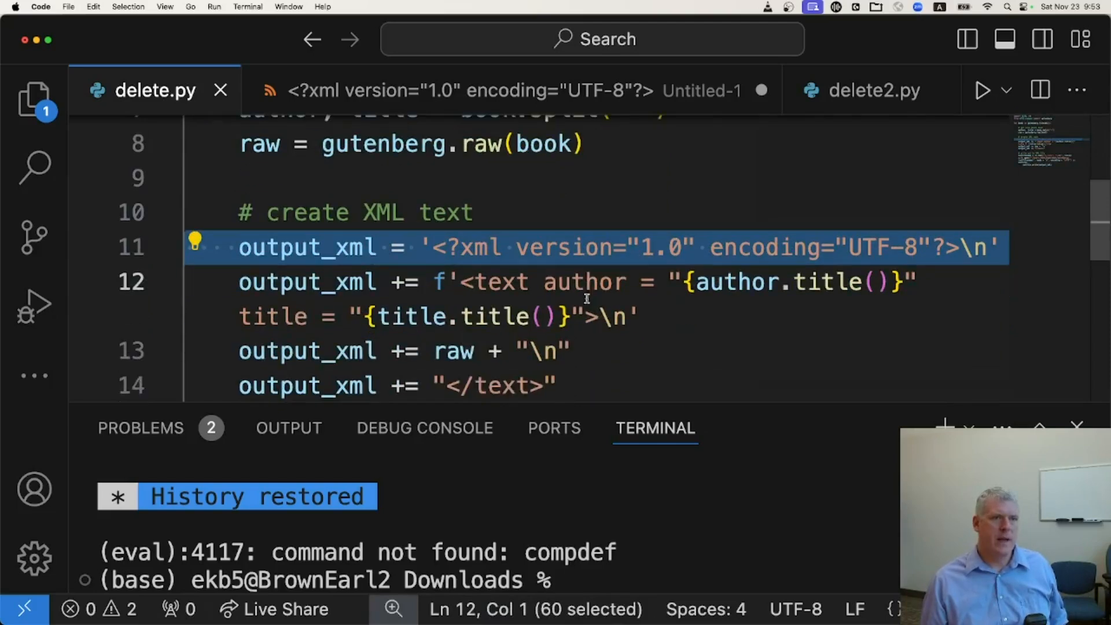
triple_click(533, 248)
double_click(508, 282)
click(508, 282)
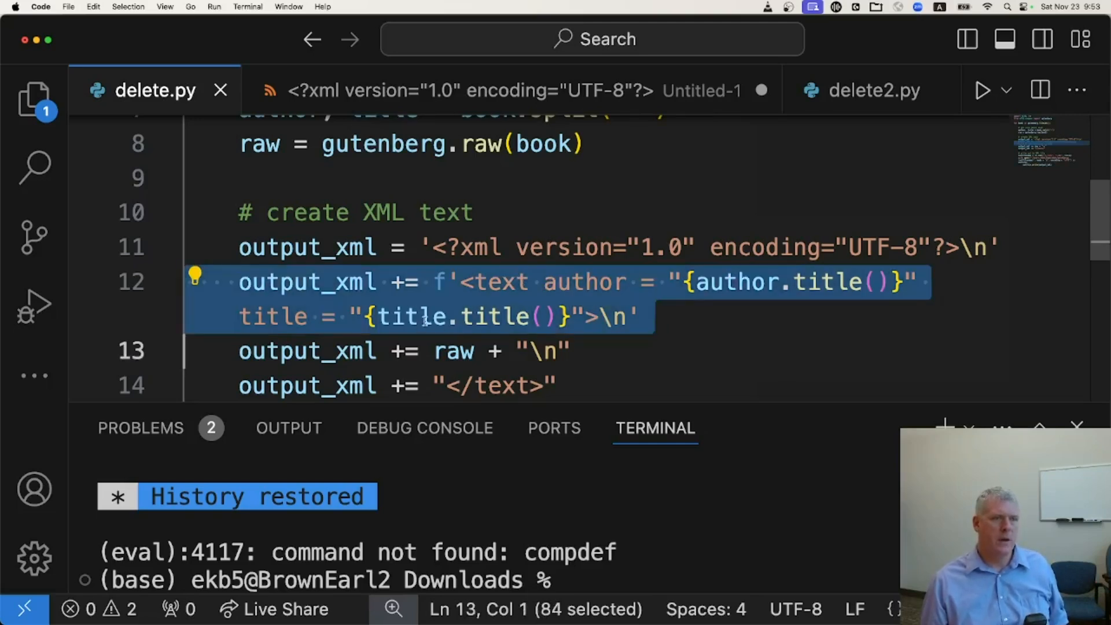
scroll(665, 334, down, 2)
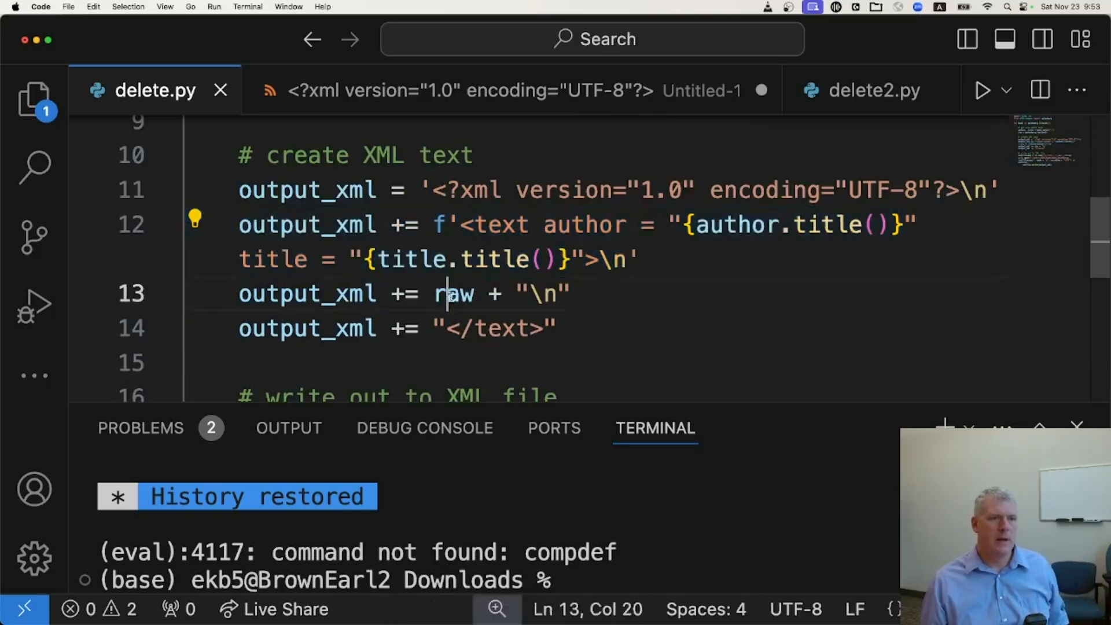
double_click(452, 295)
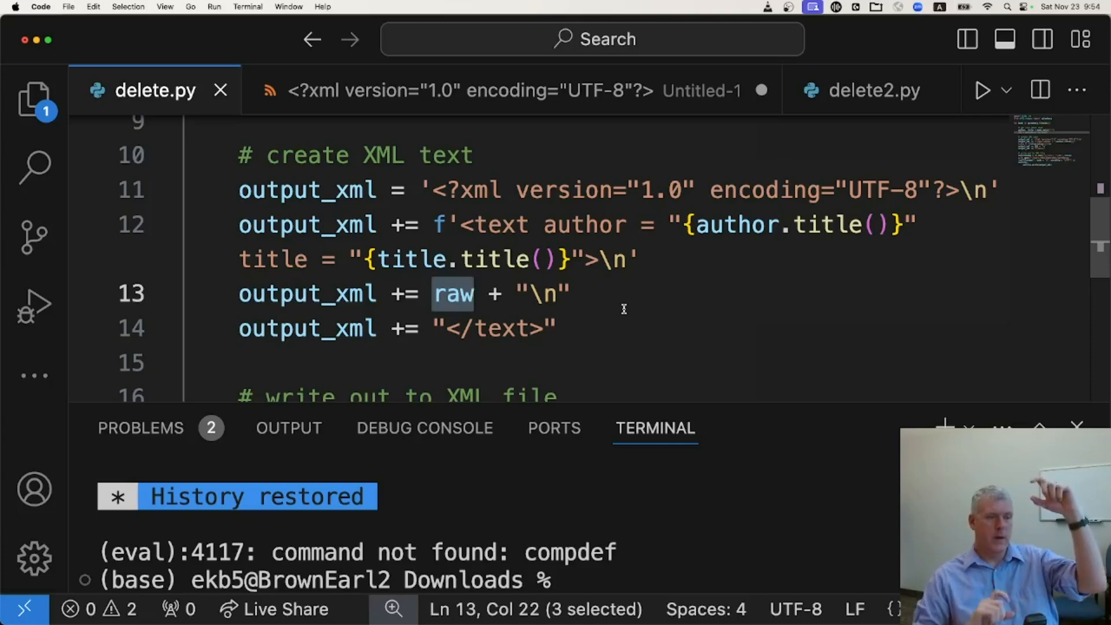
triple_click(458, 339)
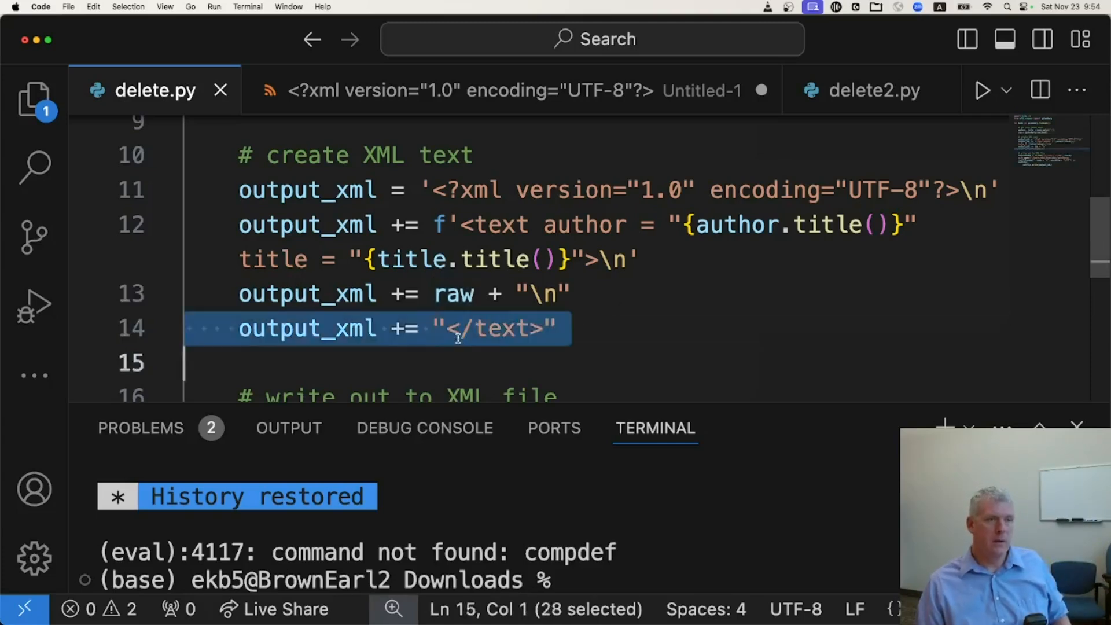
click(566, 331)
drag(565, 325, 195, 185)
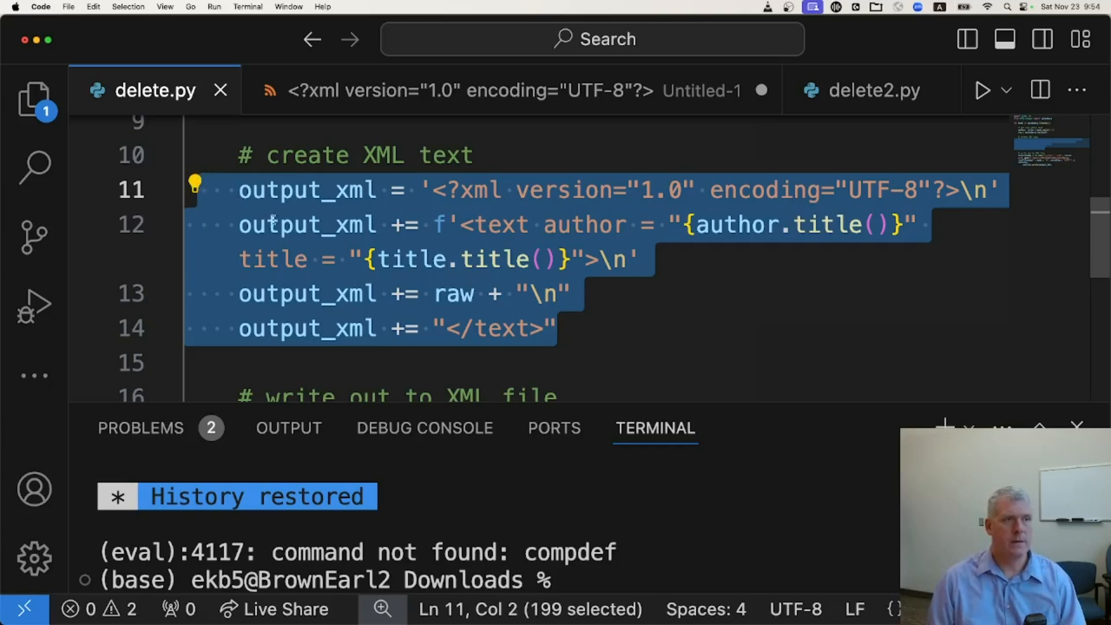
Return to the untitled XML file and review its declaration, text tags and the rhyme lines between them
click(353, 91)
triple_click(321, 128)
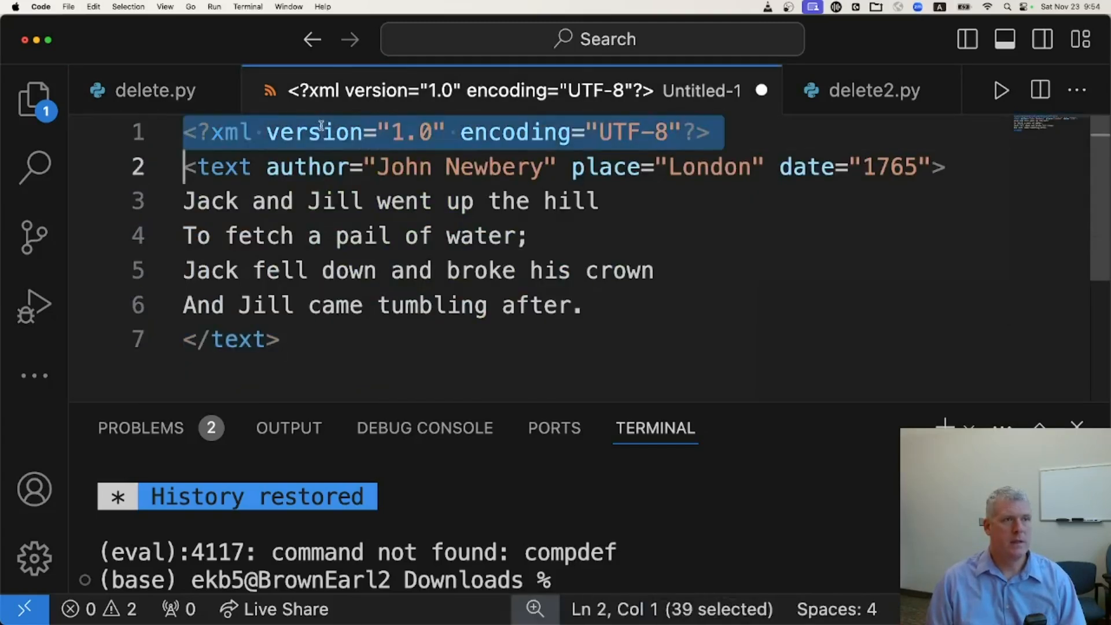
triple_click(320, 164)
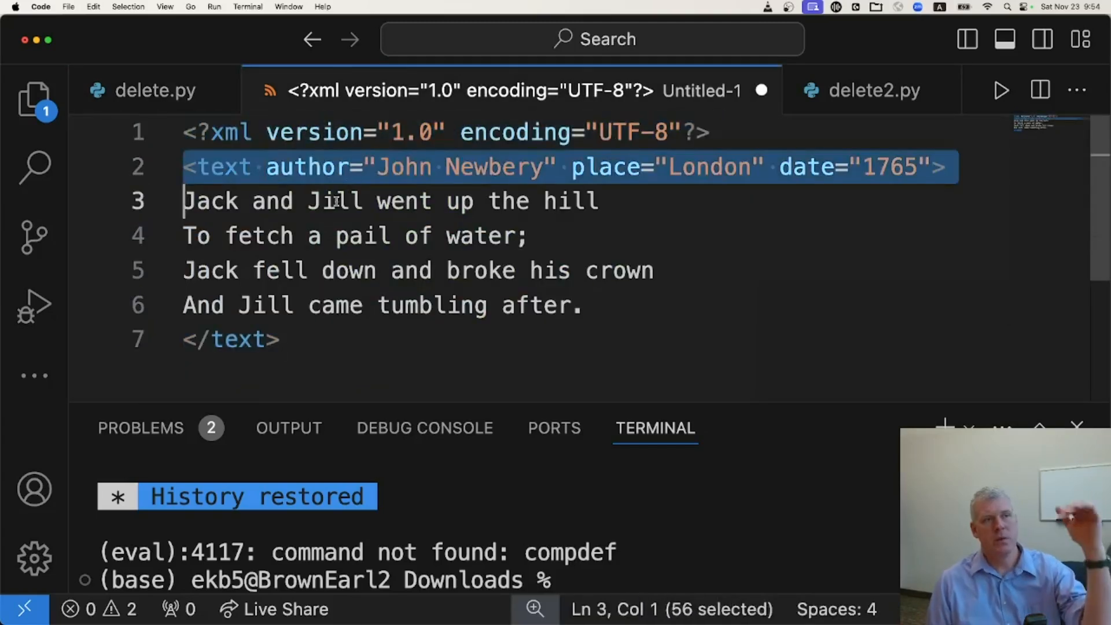
double_click(241, 337)
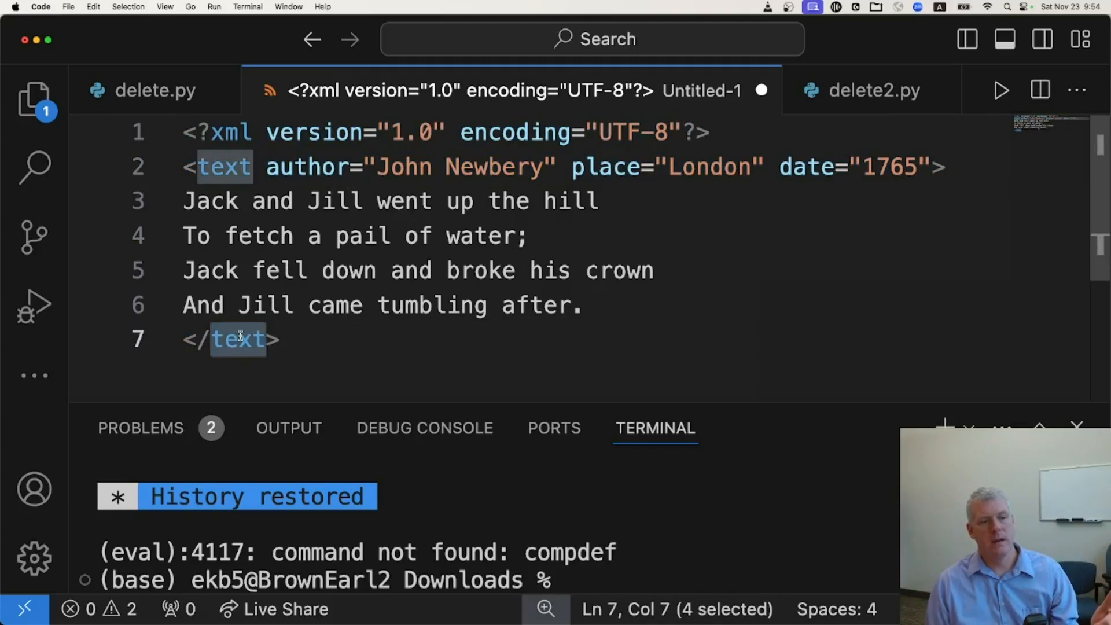
drag(586, 306, 152, 211)
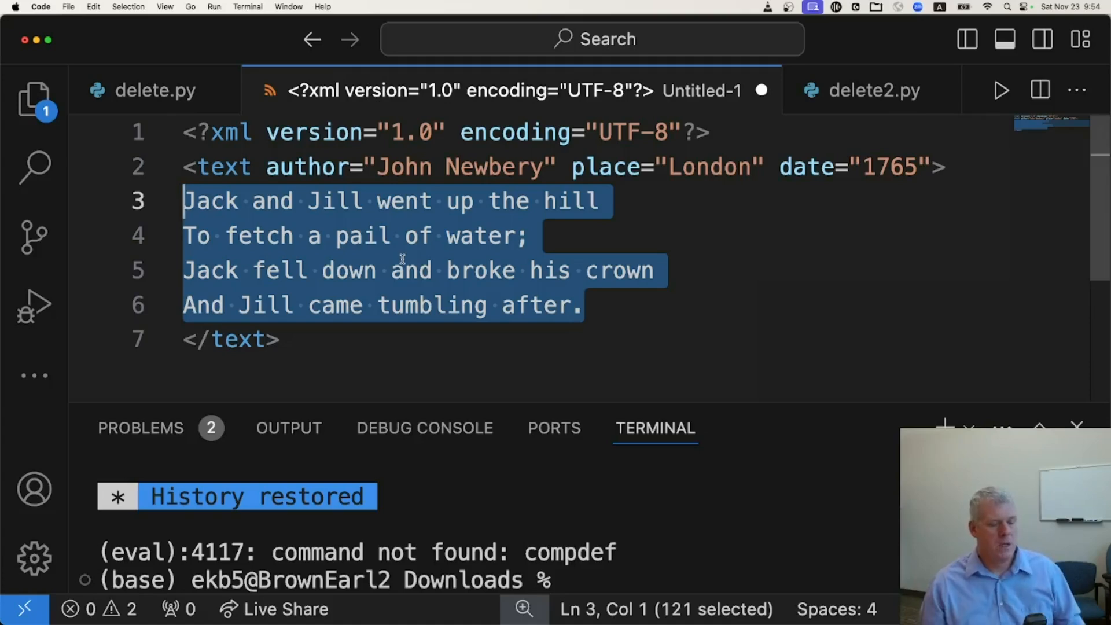
Return to delete.py and review the output_xml lines that build the XML text
click(123, 90)
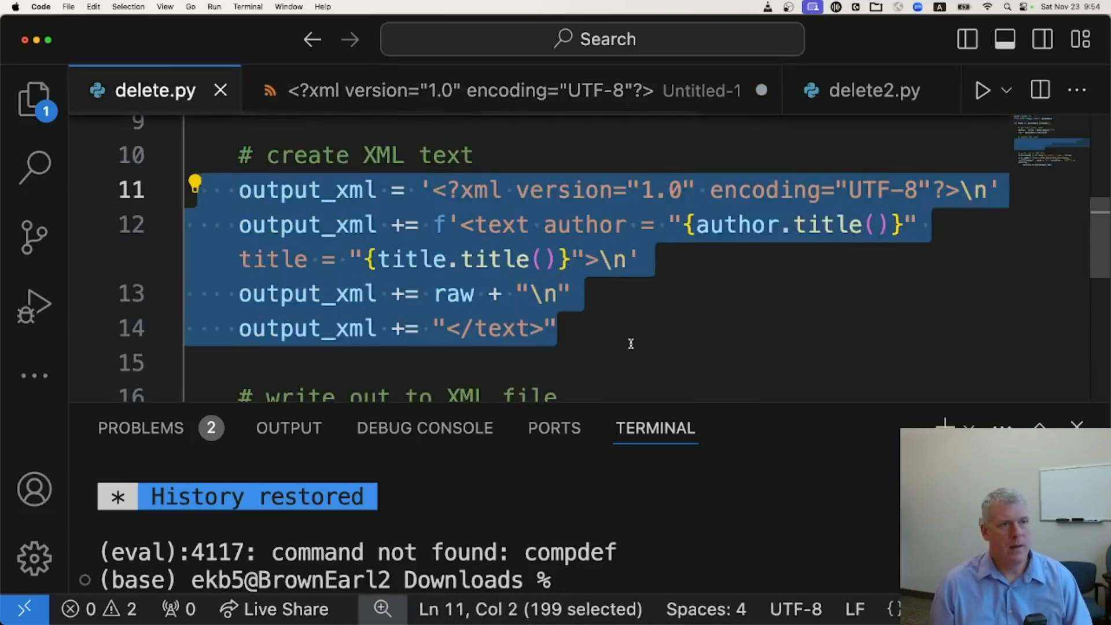
scroll(631, 344, down, 3)
scroll(664, 335, up, 3)
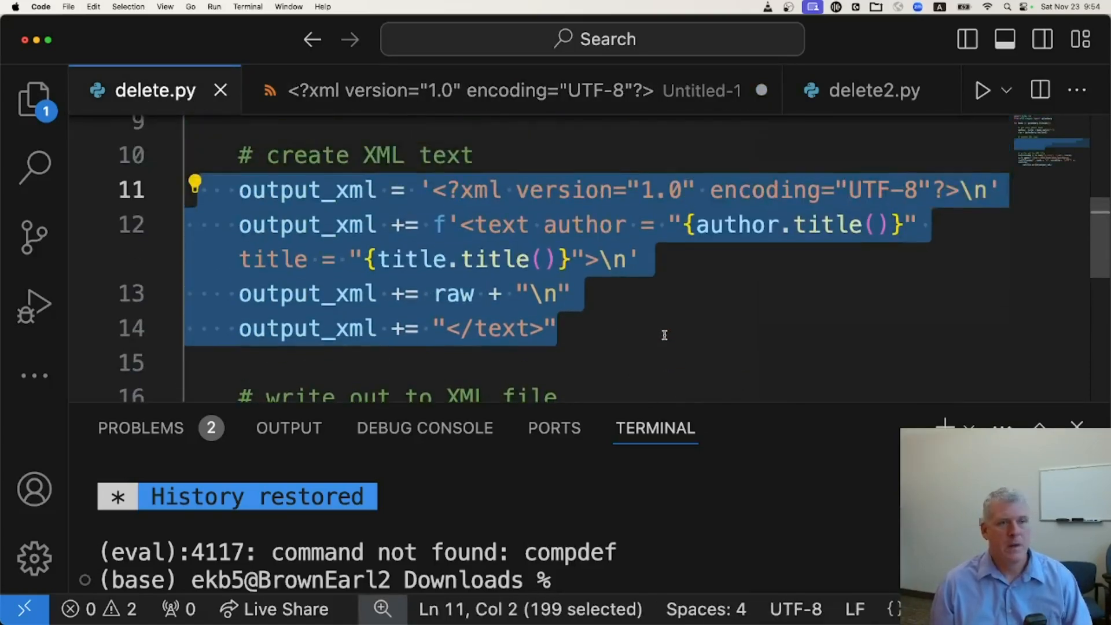
scroll(664, 335, up, 1)
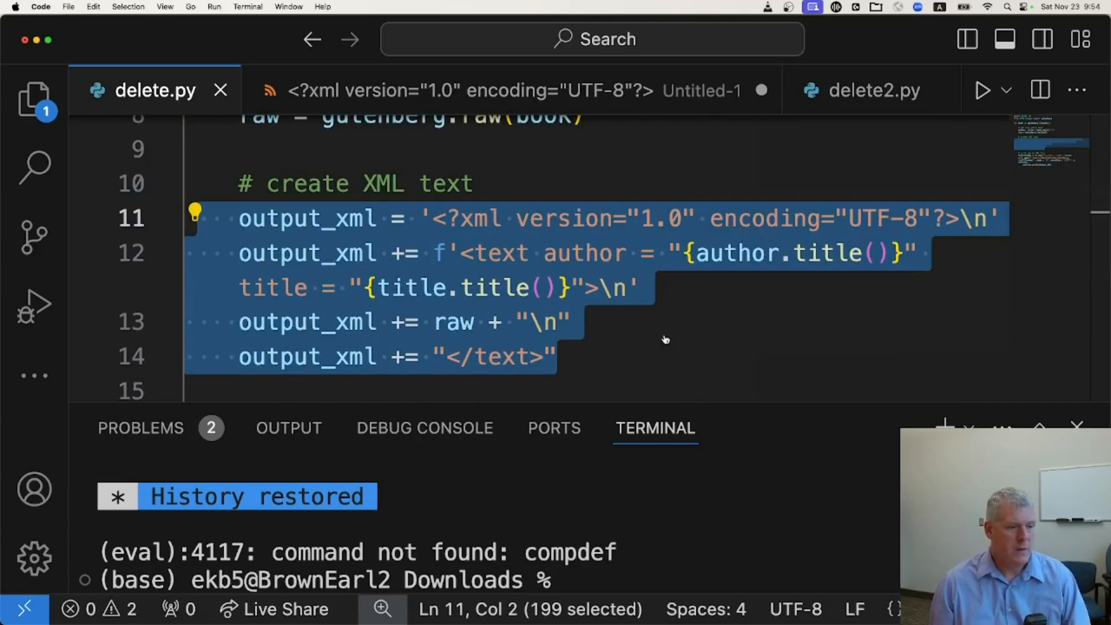
Open moby_dick.xml from the gutenberg folder in Downloads with Visual Studio Code
key(super+Tab)
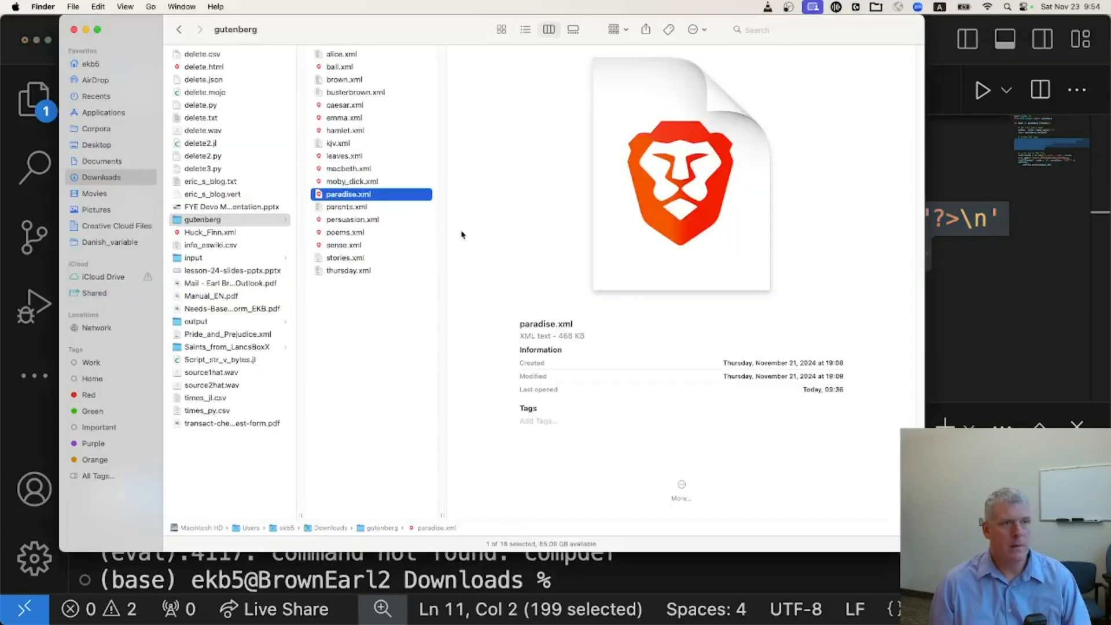
click(344, 183)
right_click(343, 183)
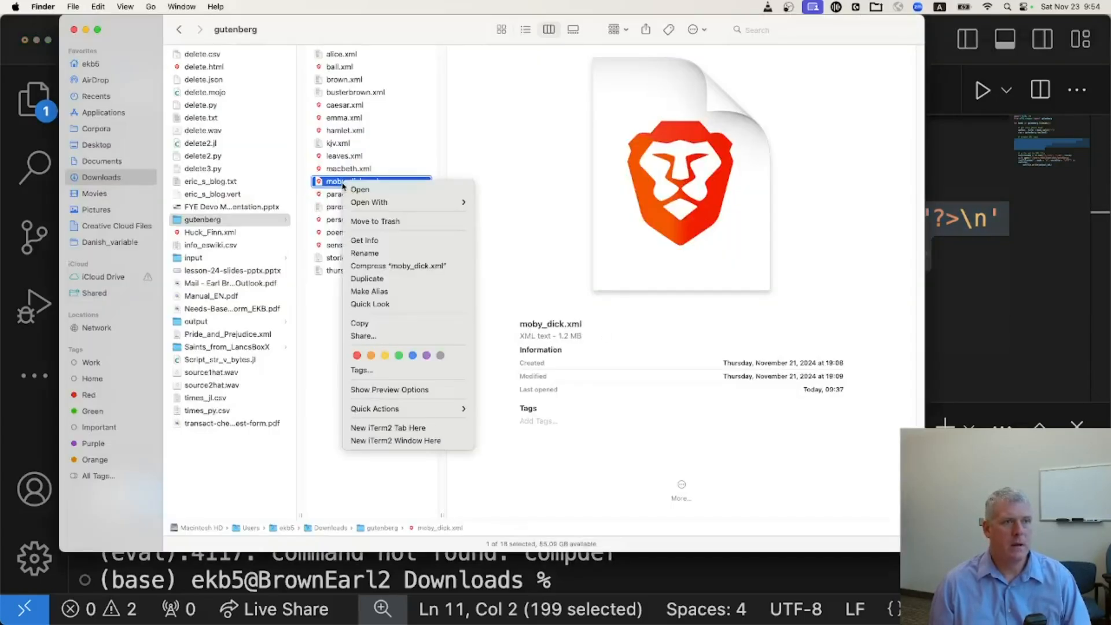
mouse_move(379, 205)
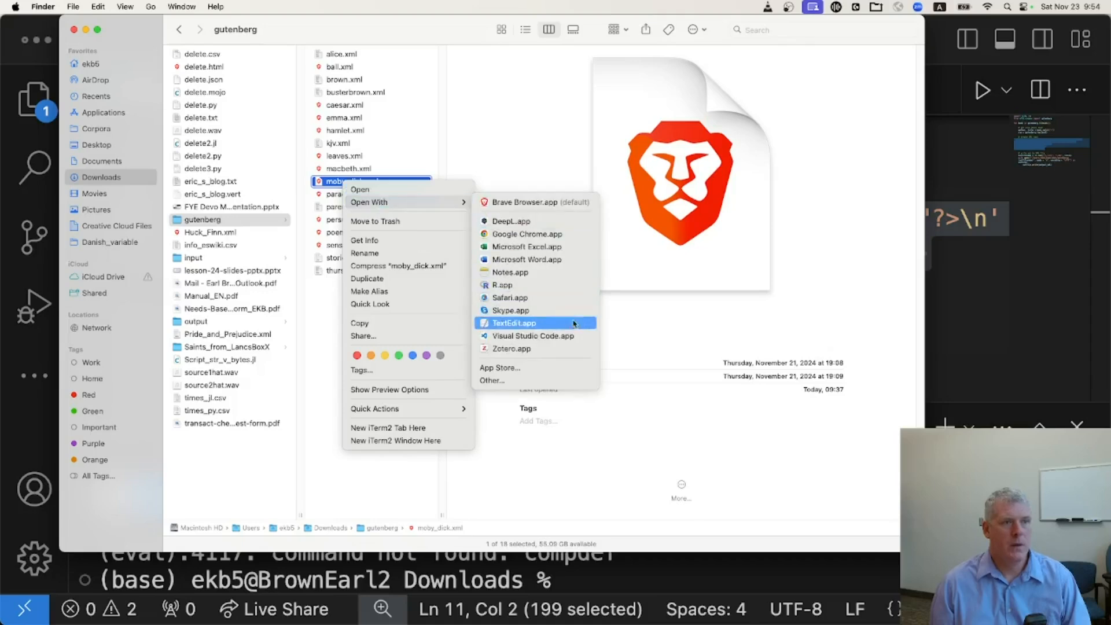
click(563, 336)
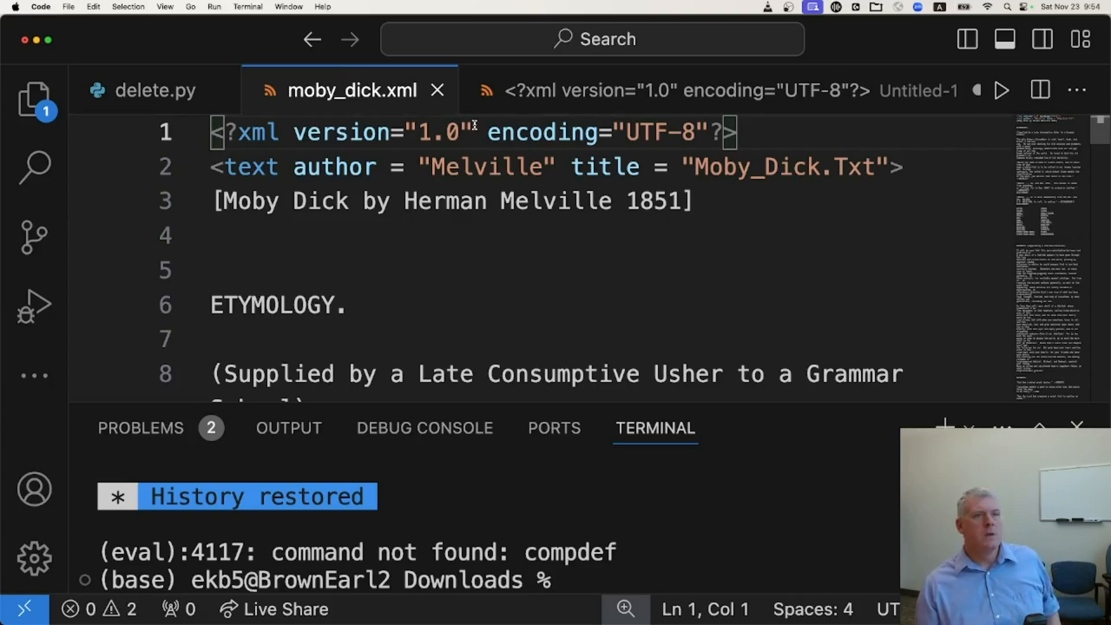
Examine the XML declaration of moby_dick.xml and the author and title attributes in its opening text tag
triple_click(341, 132)
drag(406, 167, 419, 165)
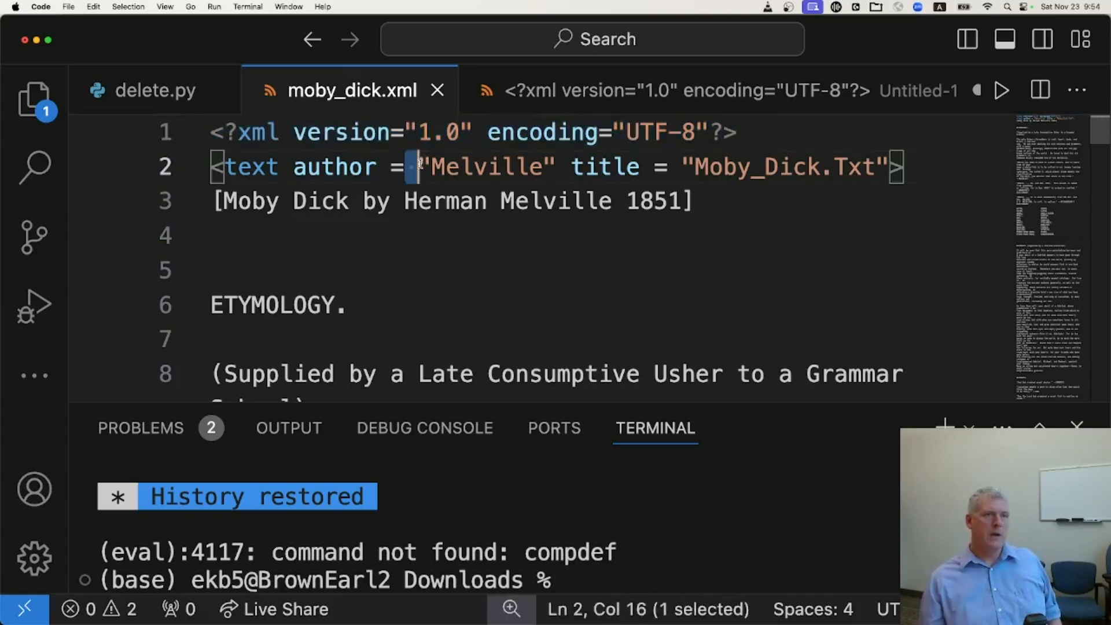
triple_click(419, 165)
double_click(255, 169)
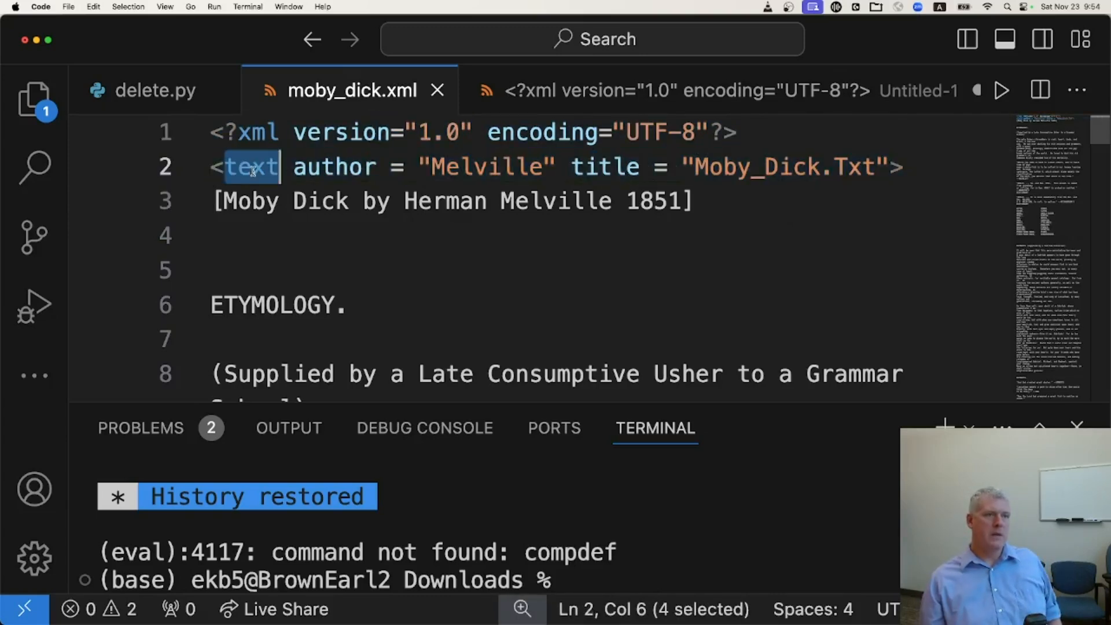
double_click(347, 169)
double_click(486, 167)
double_click(598, 168)
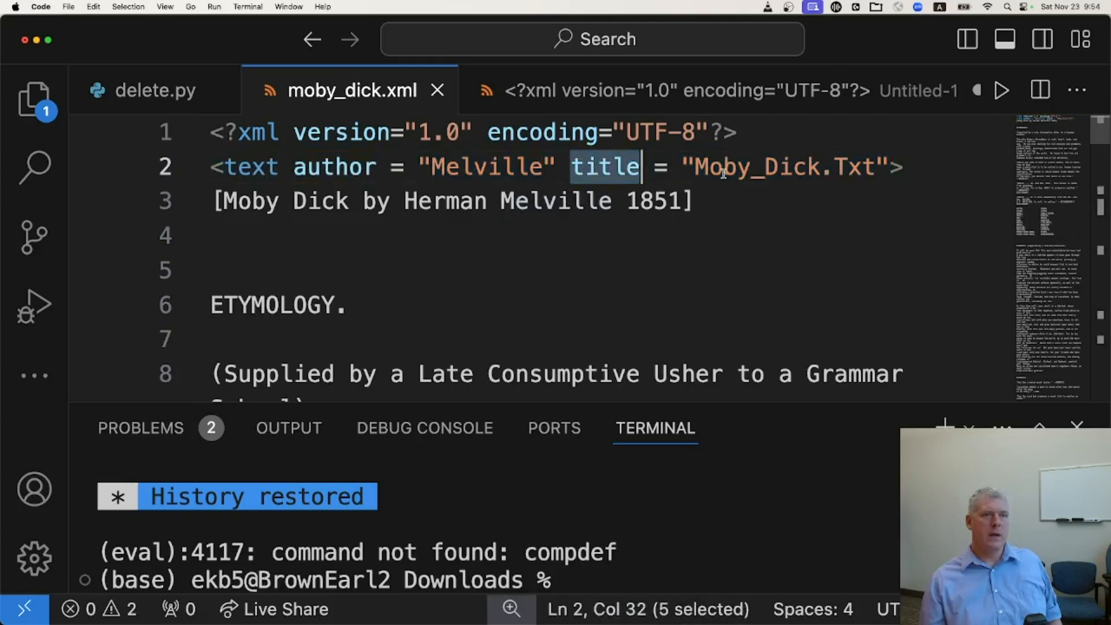
double_click(724, 169)
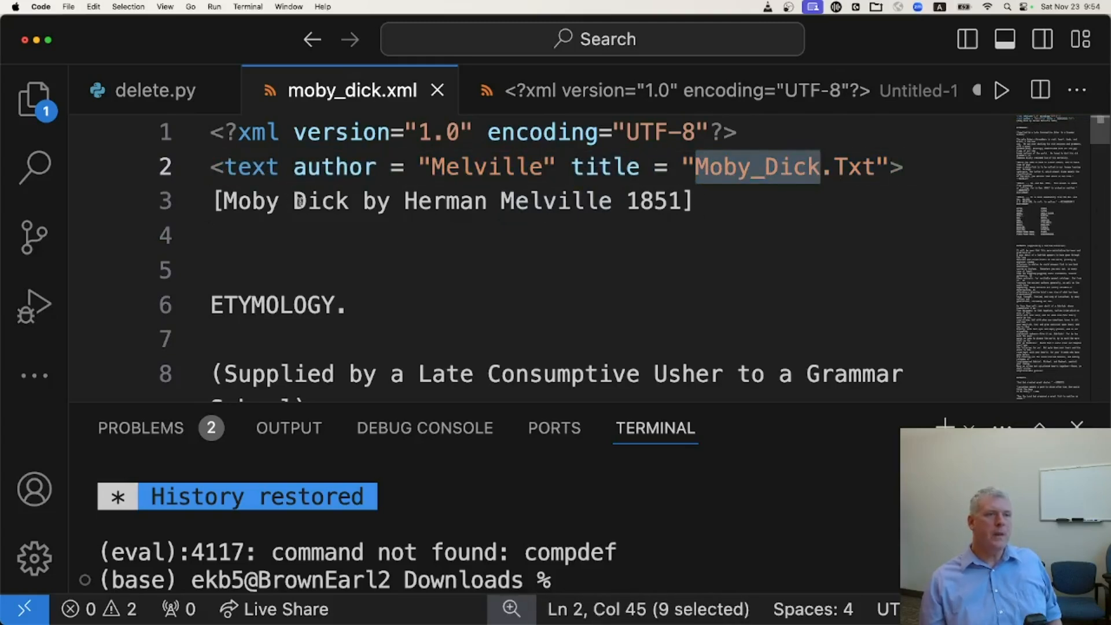
Check where the book's text starts in moby_dick.xml and examine the closing text tag at the file's end
click(215, 200)
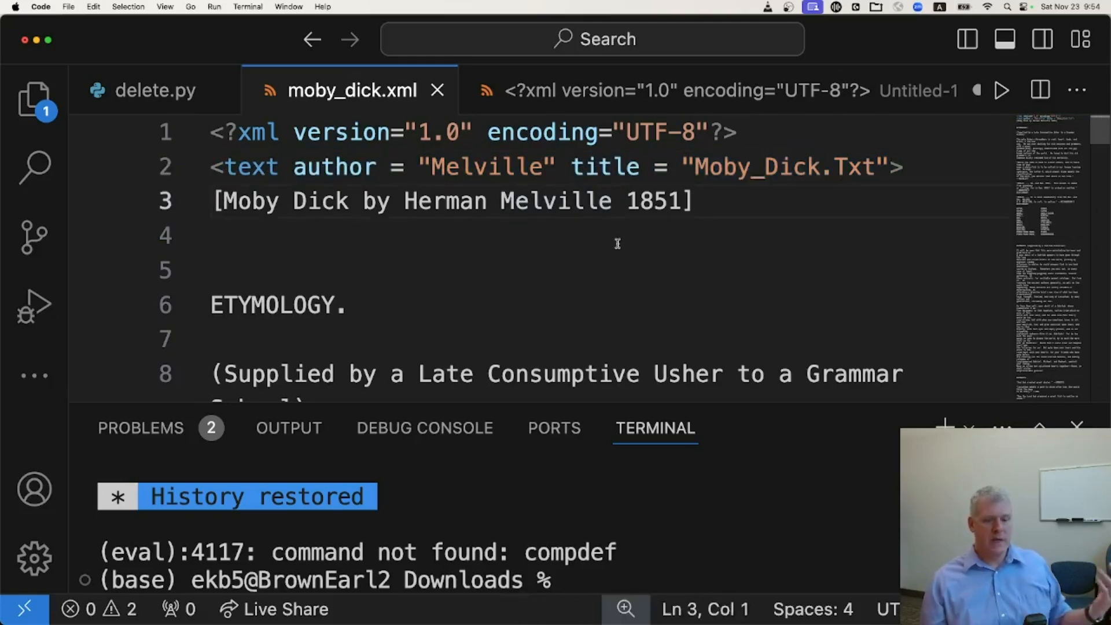
key(super+Down)
key(Up)
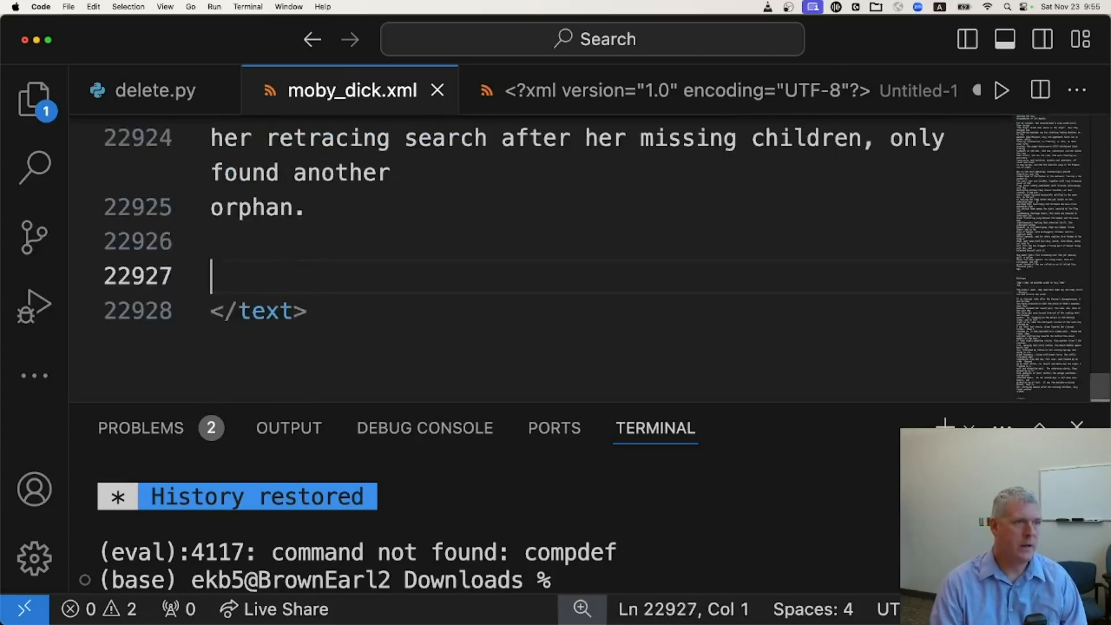
key(Up)
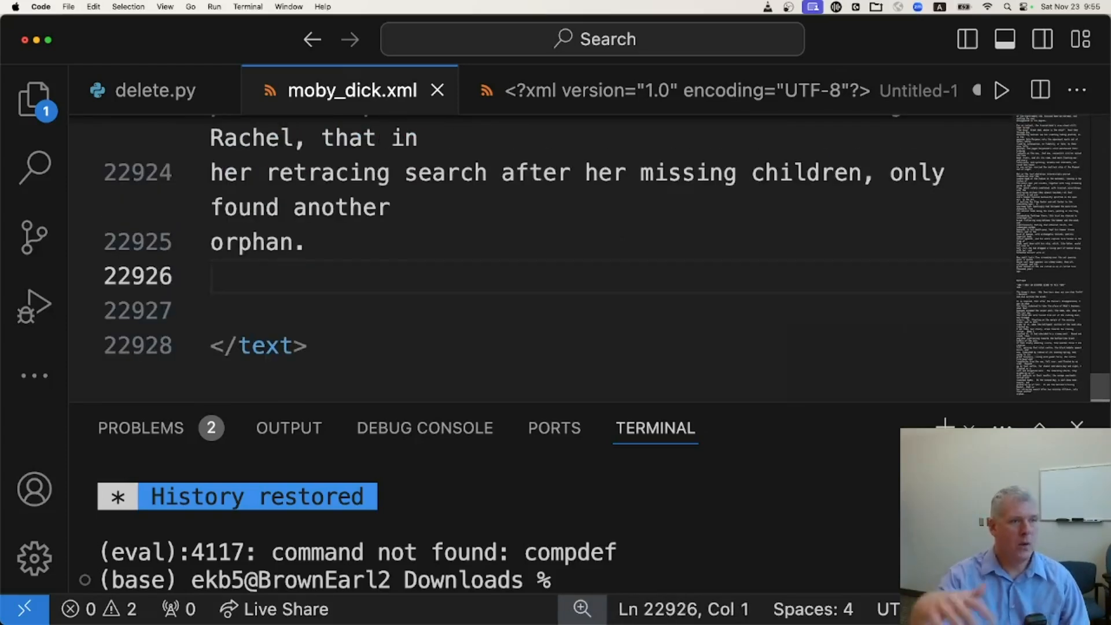
double_click(240, 343)
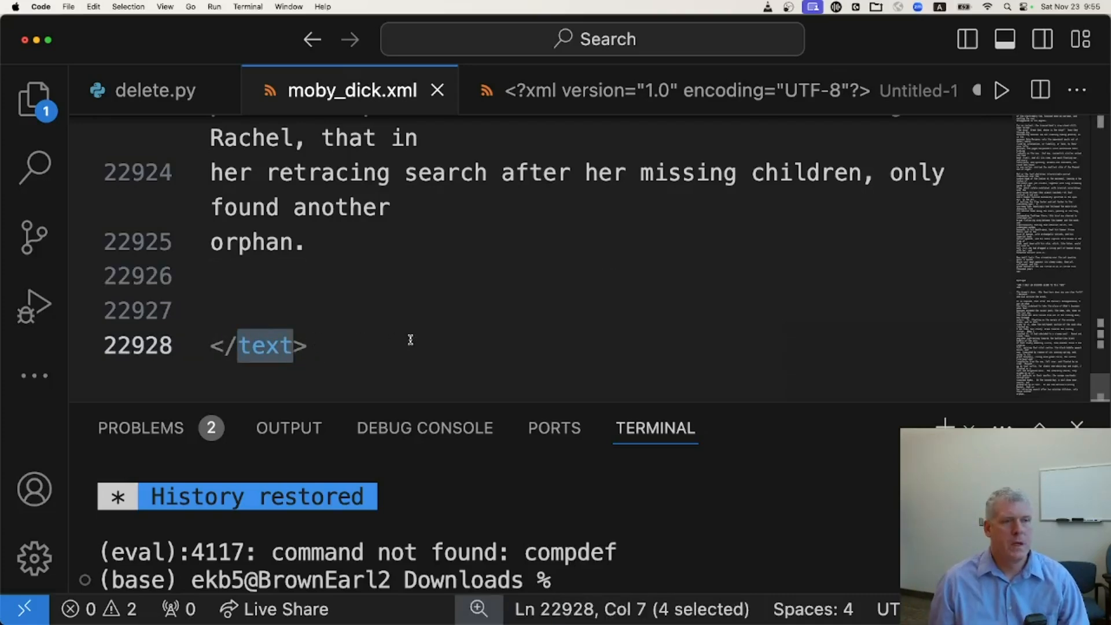
Switch to #LancsBox X, enlarge its interface and open the Add corpora dialog
key(super+Tab)
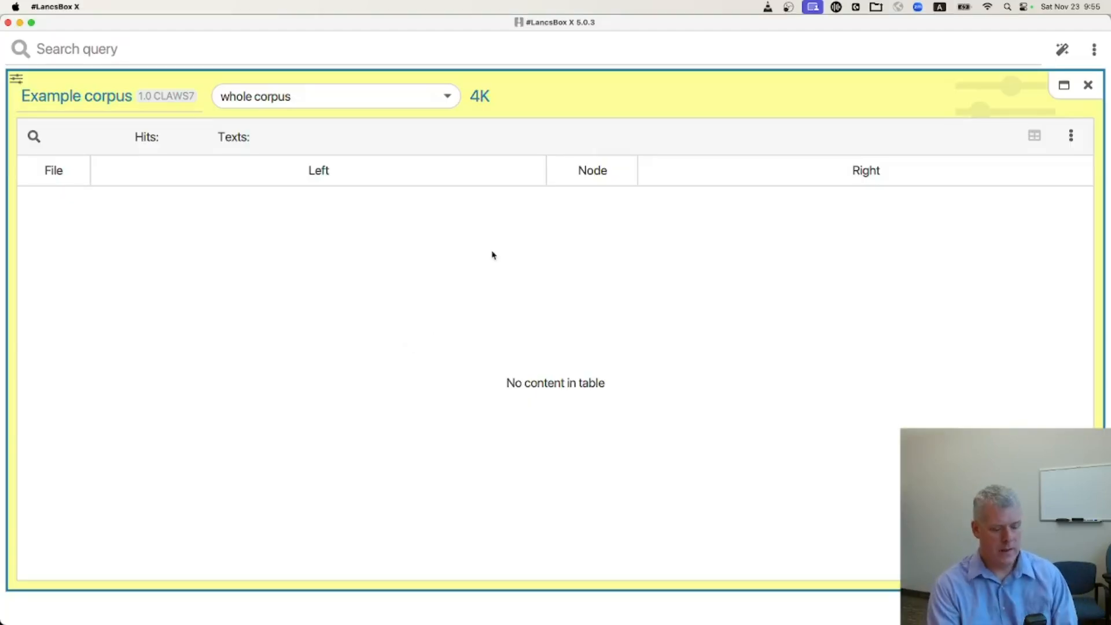
key(super+plus)
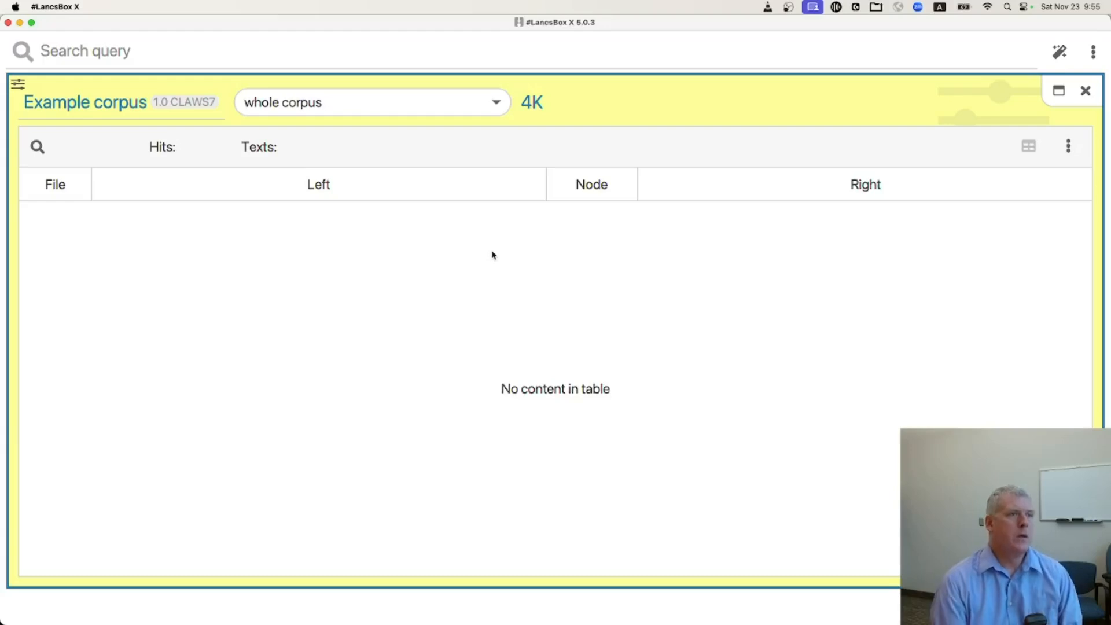
click(136, 103)
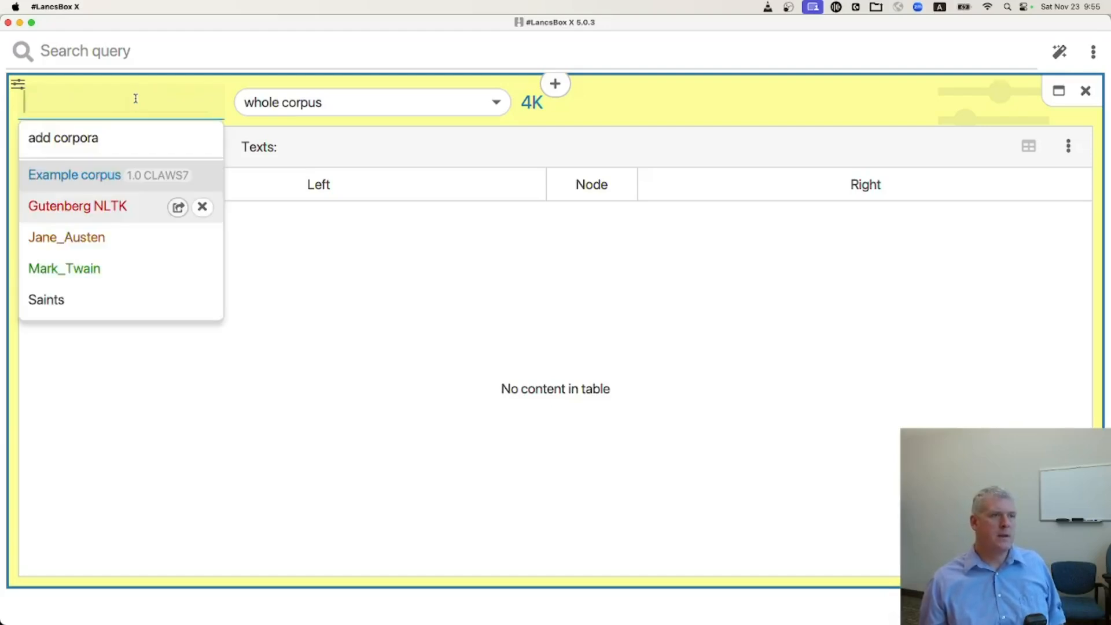
click(85, 143)
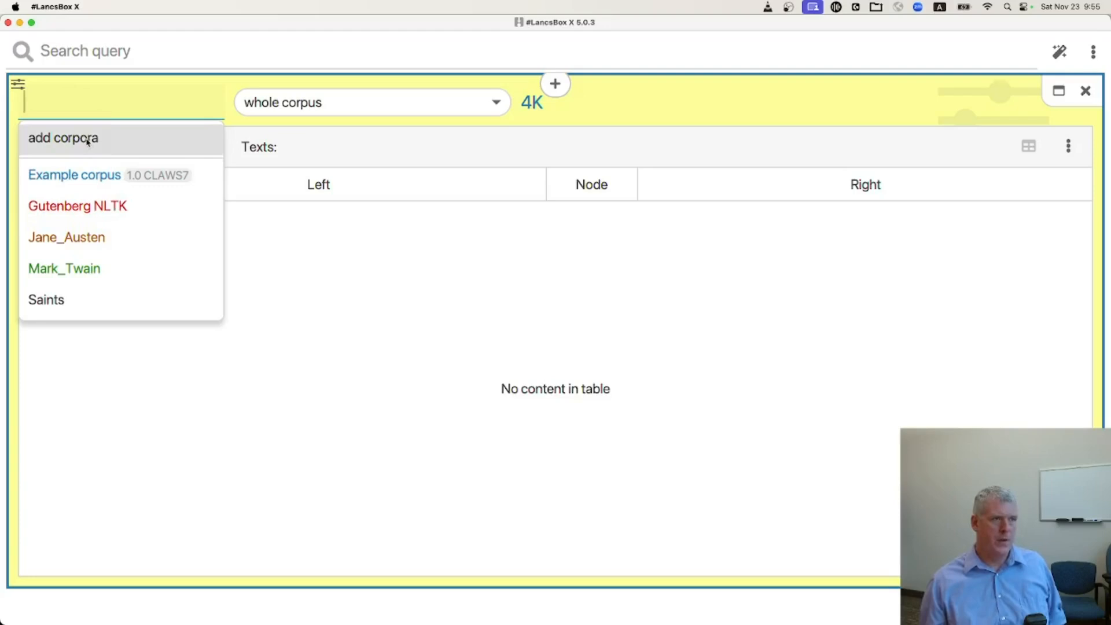
click(99, 144)
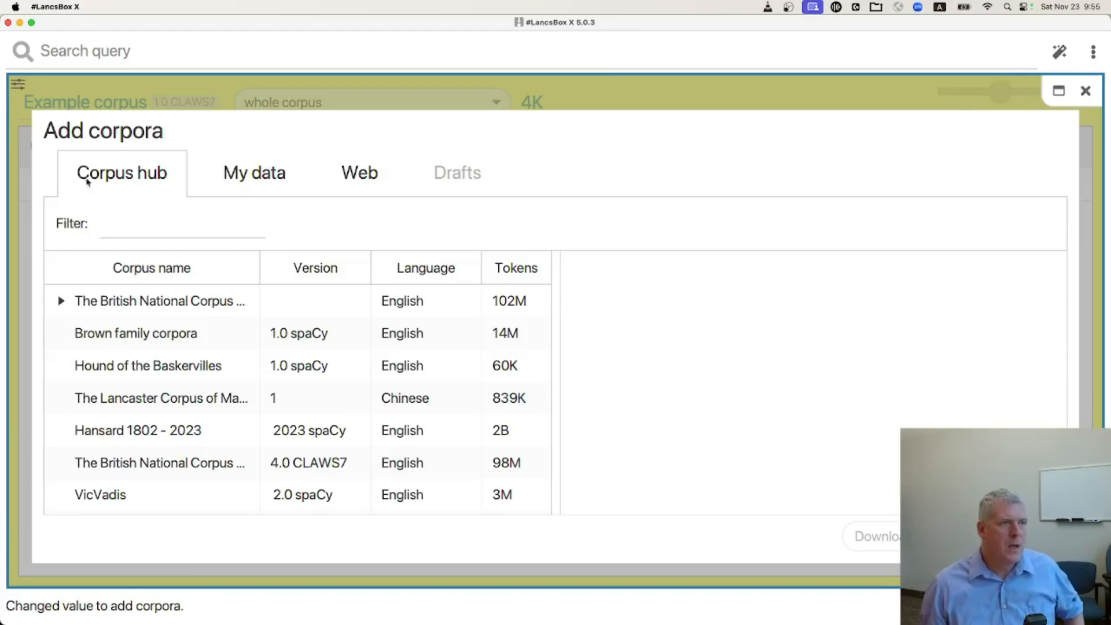
Set up a corpus from own data with the full name Gutenberg NLTK
click(268, 174)
click(555, 223)
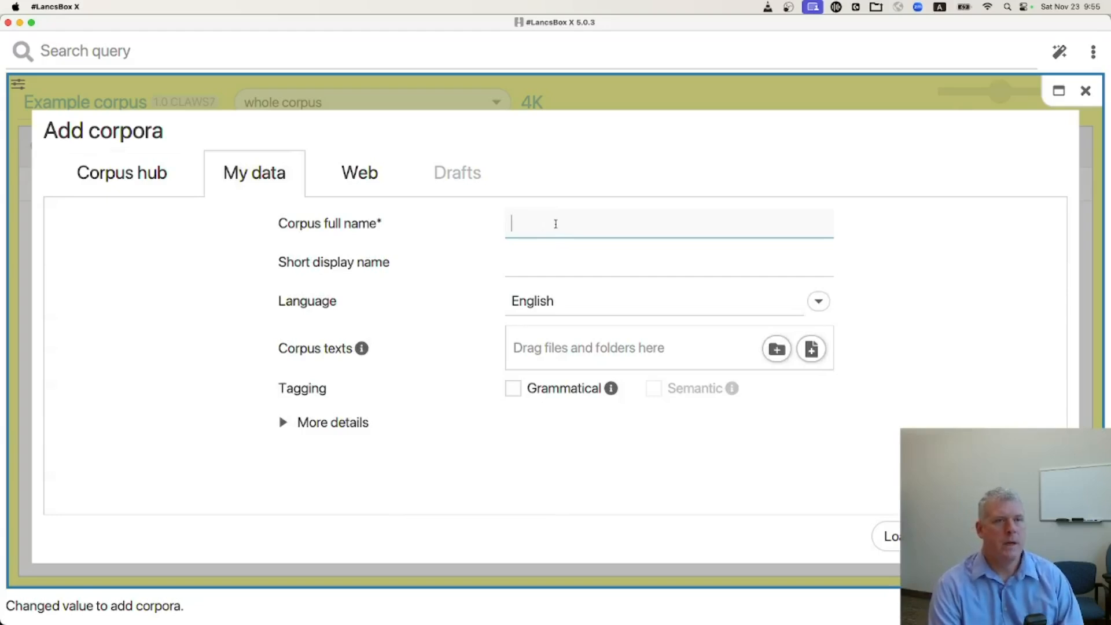
text(Gute)
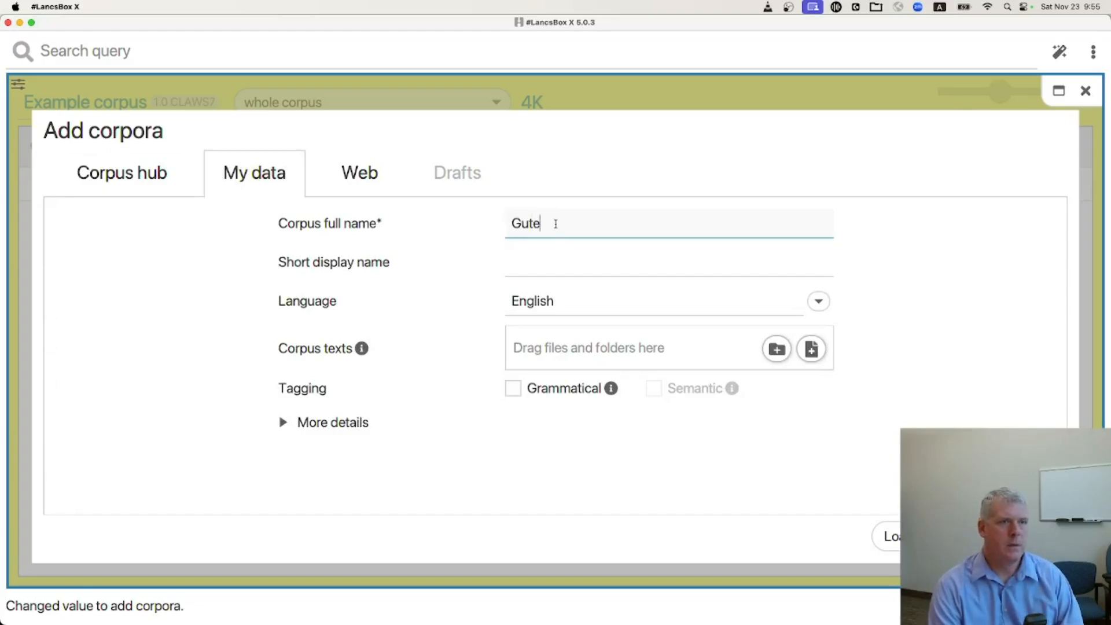
text(nberg NK)
text(TK)
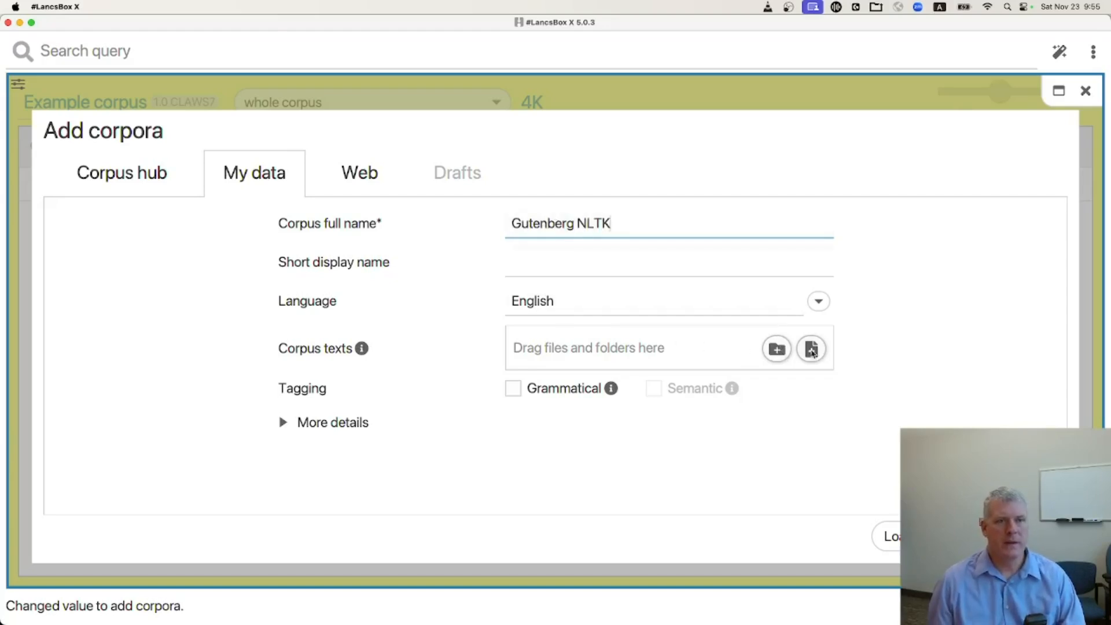
Open the folder chooser for the corpus texts, cancel it, and enable grammatical and semantic tagging
click(777, 350)
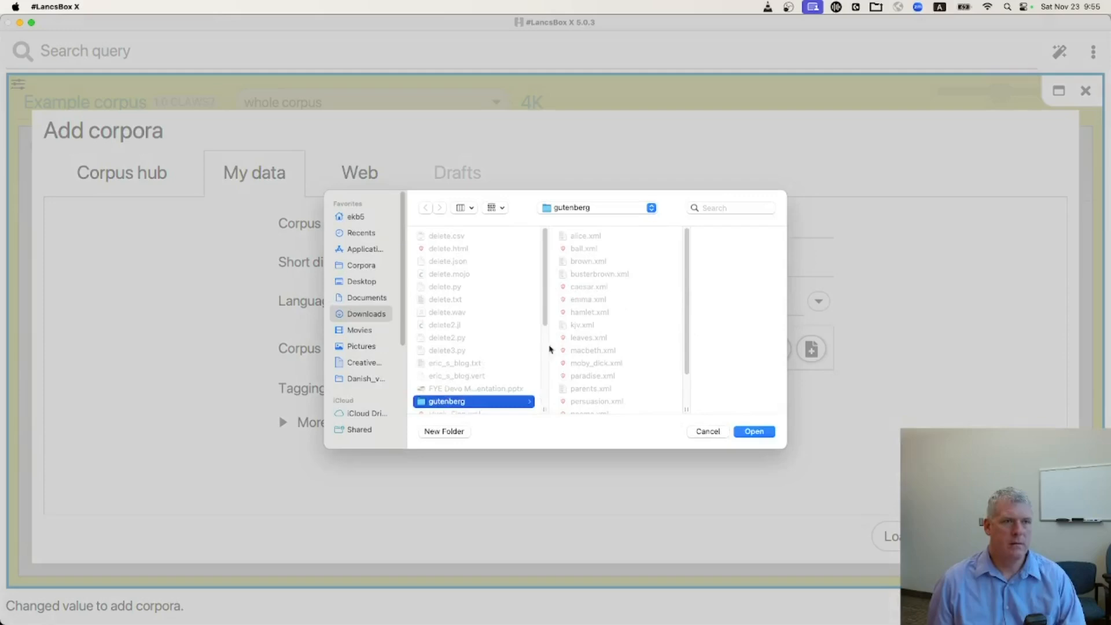
click(709, 433)
click(514, 389)
click(651, 393)
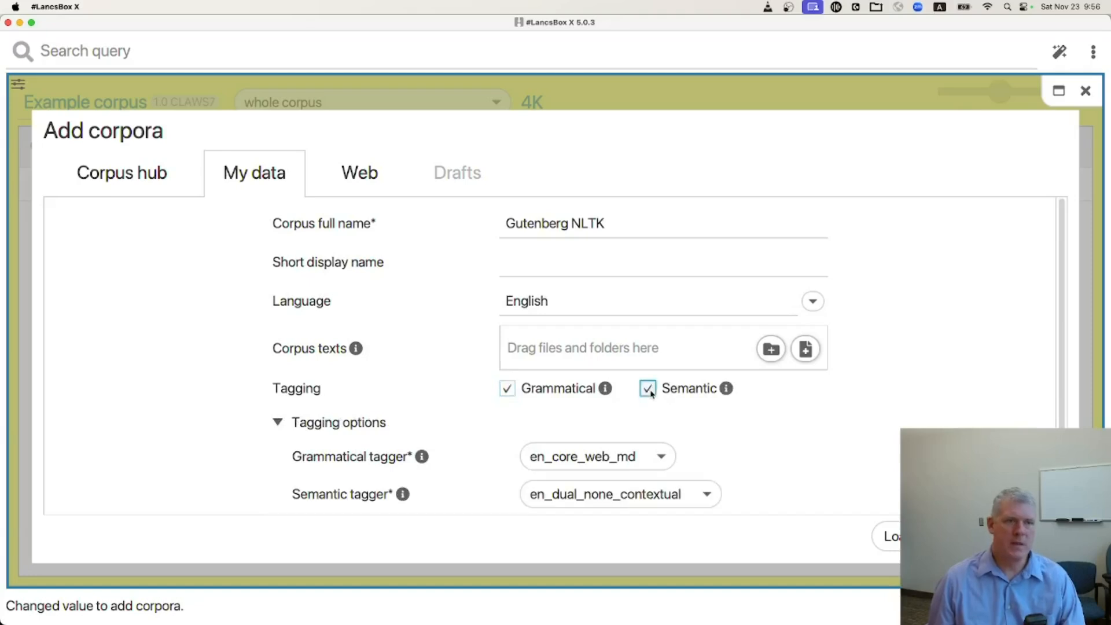
Set the grammatical tagger to en_core_web_trf and close the Add corpora dialog without loading the corpus
scroll(824, 397, down, 1)
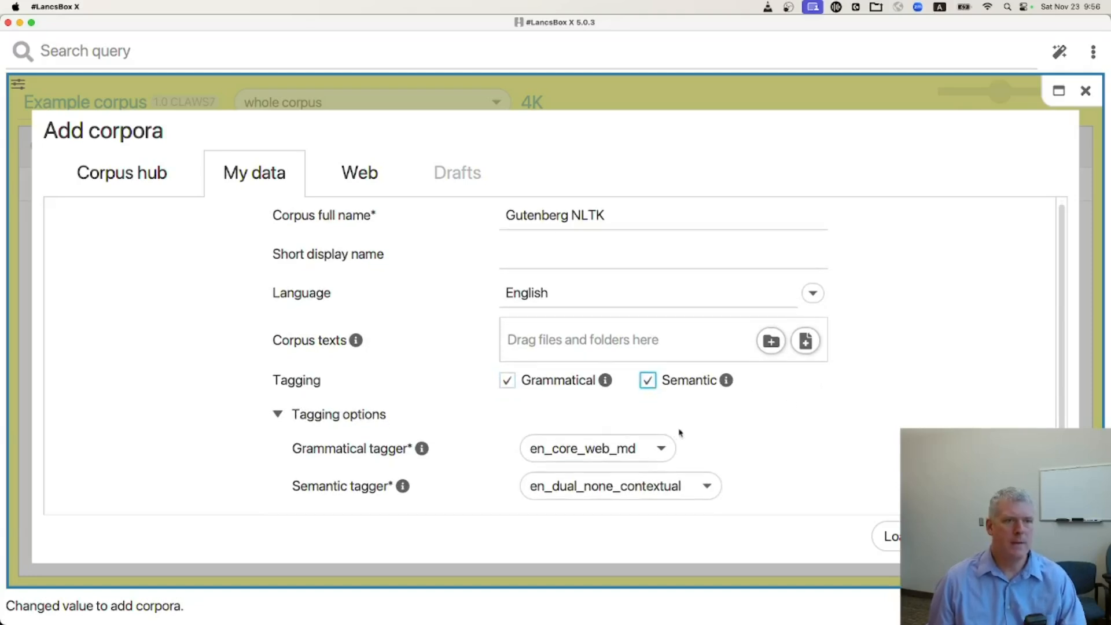
click(666, 451)
click(678, 451)
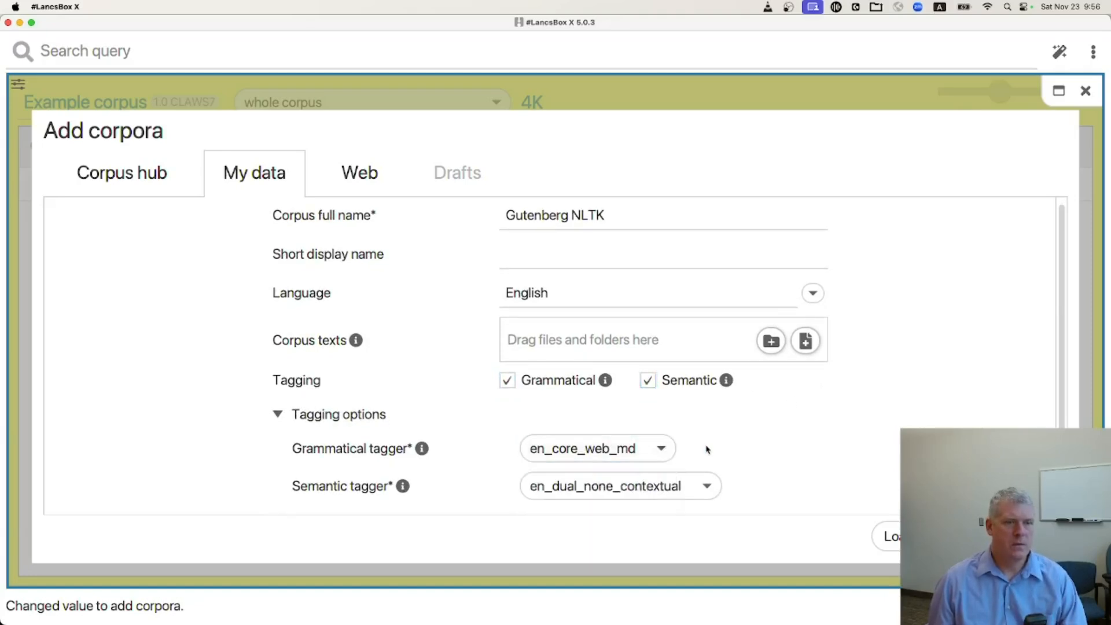
scroll(931, 405, down, 2)
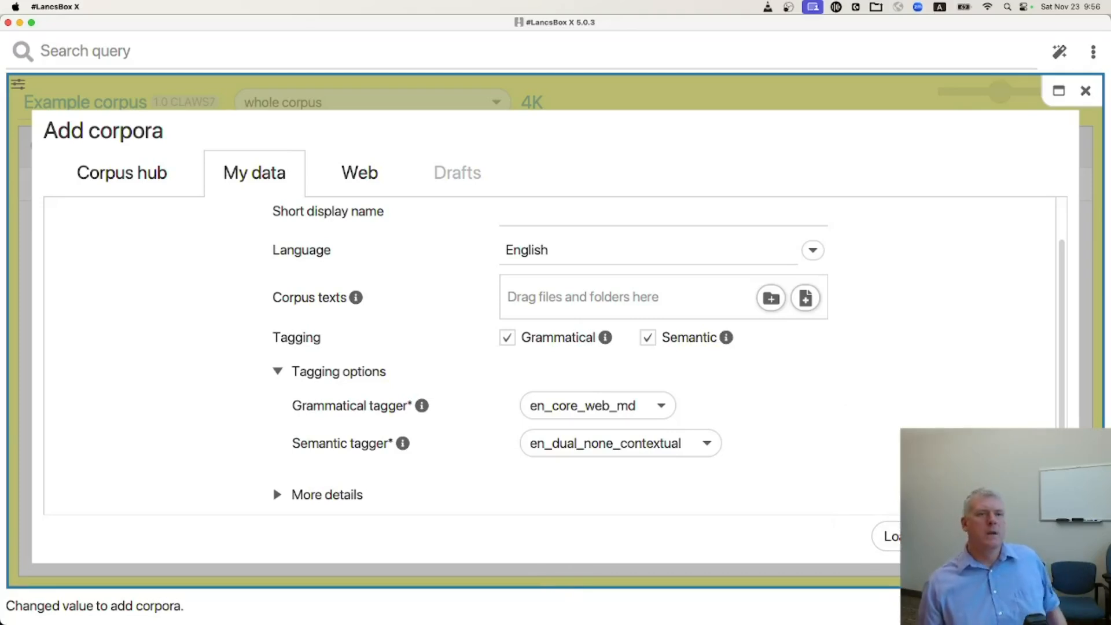
click(661, 407)
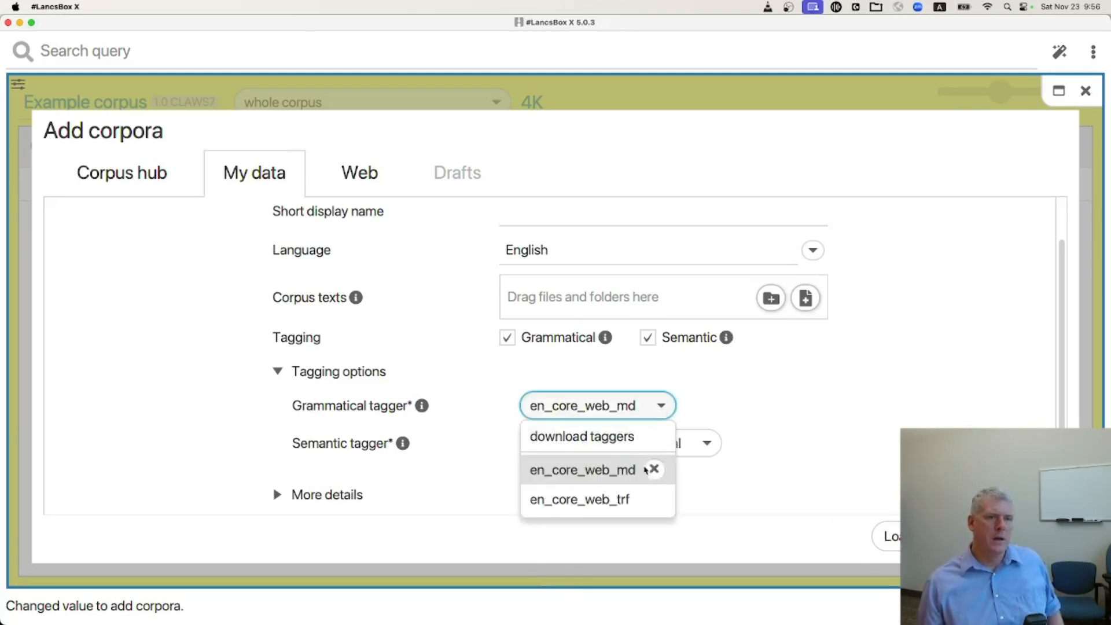
click(602, 501)
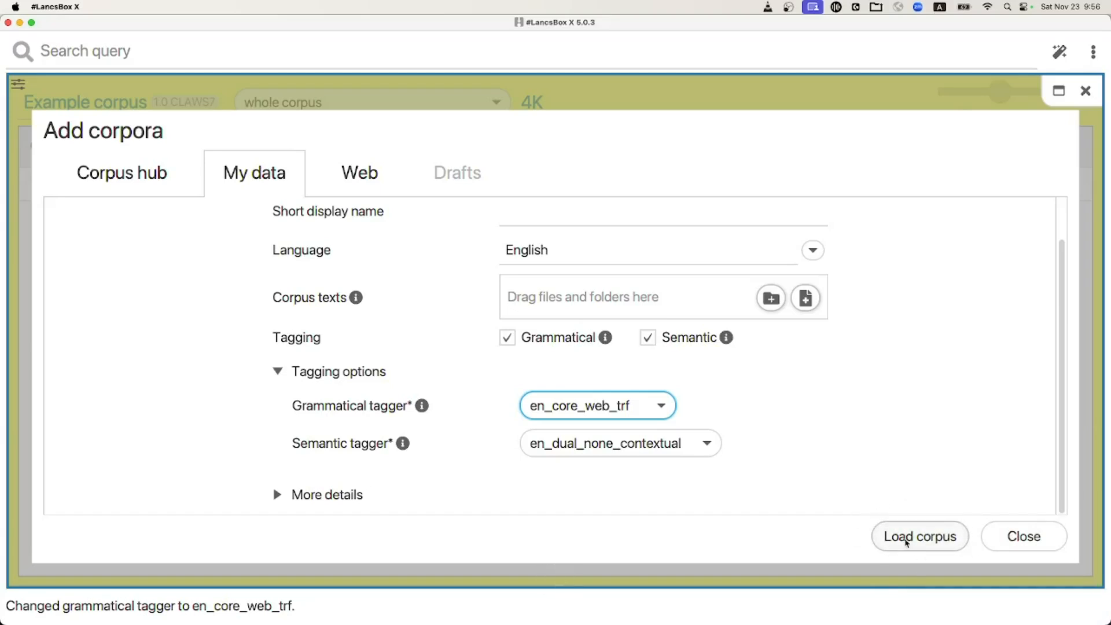
scroll(832, 415, up, 1)
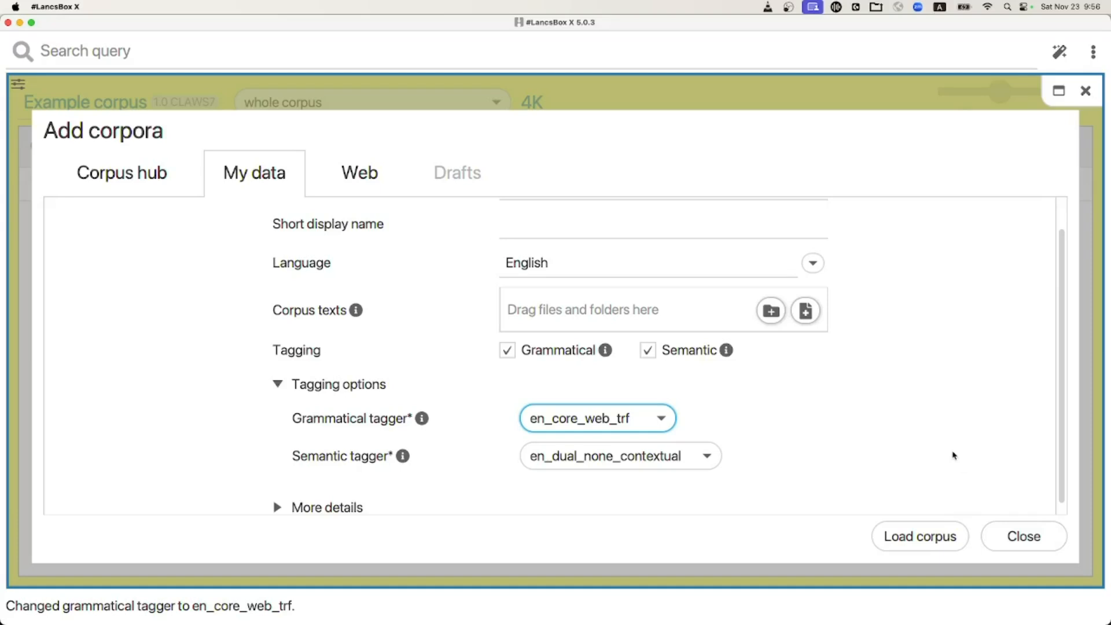
click(1022, 536)
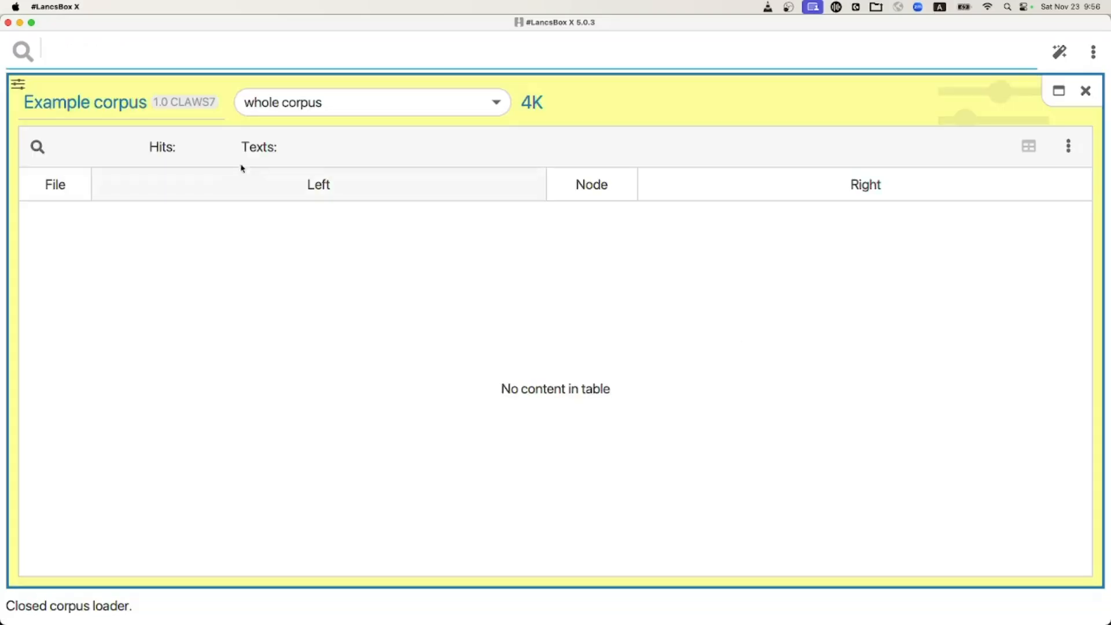
Switch the KWIC tool to the Gutenberg NLTK corpus and search it for "whale"
click(119, 103)
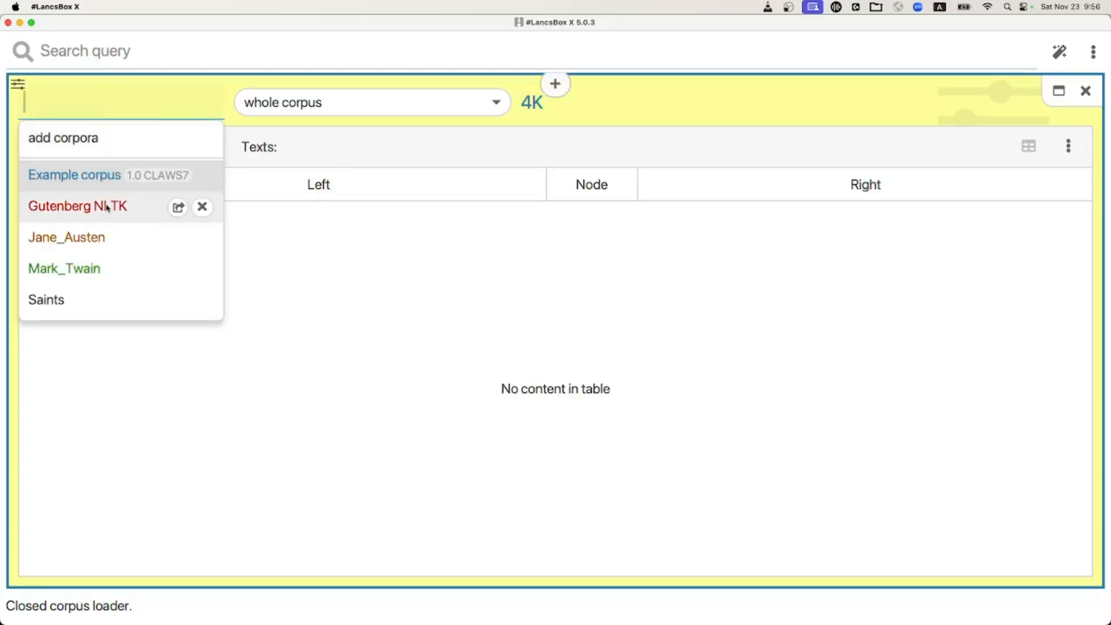
click(87, 206)
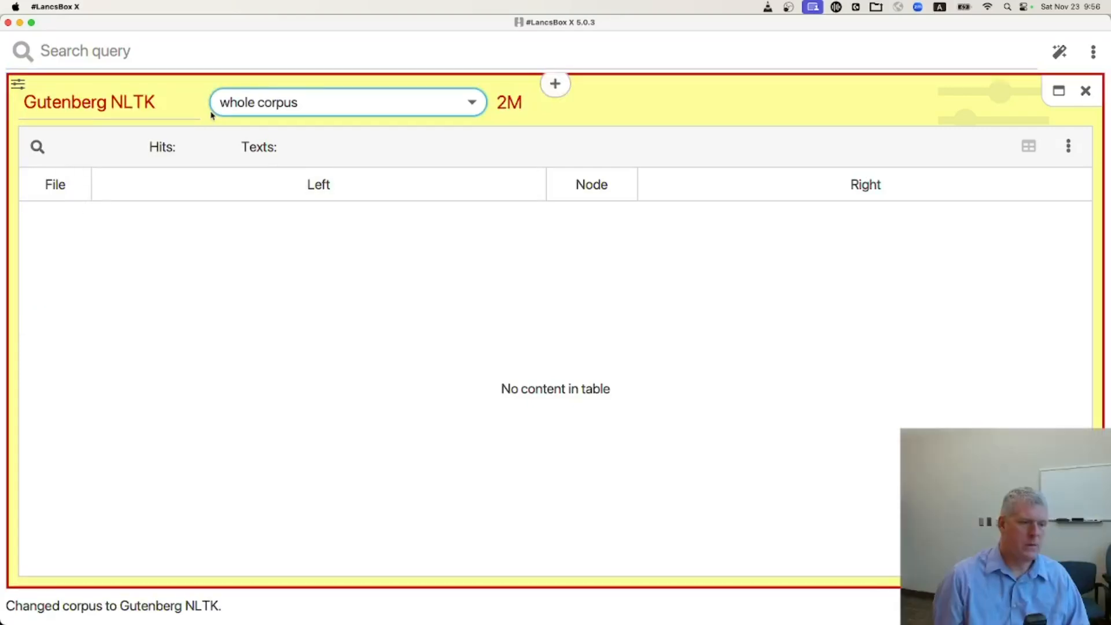
click(103, 52)
text(whale)
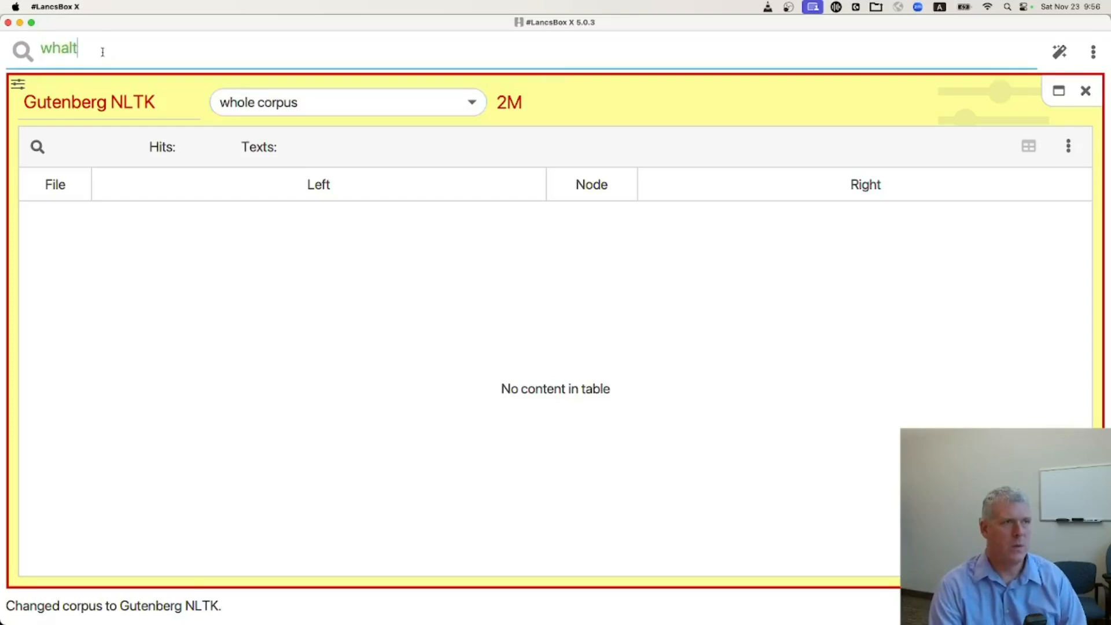
key(Return)
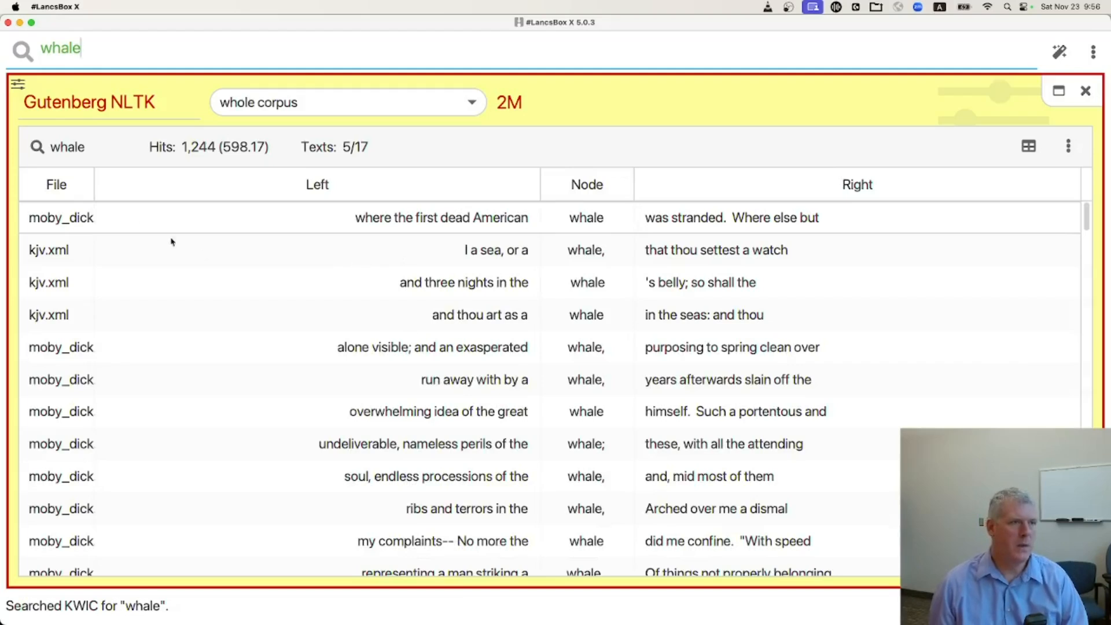
Widen the File column to show full file names and look through the "whale" concordance lines
drag(95, 180, 151, 183)
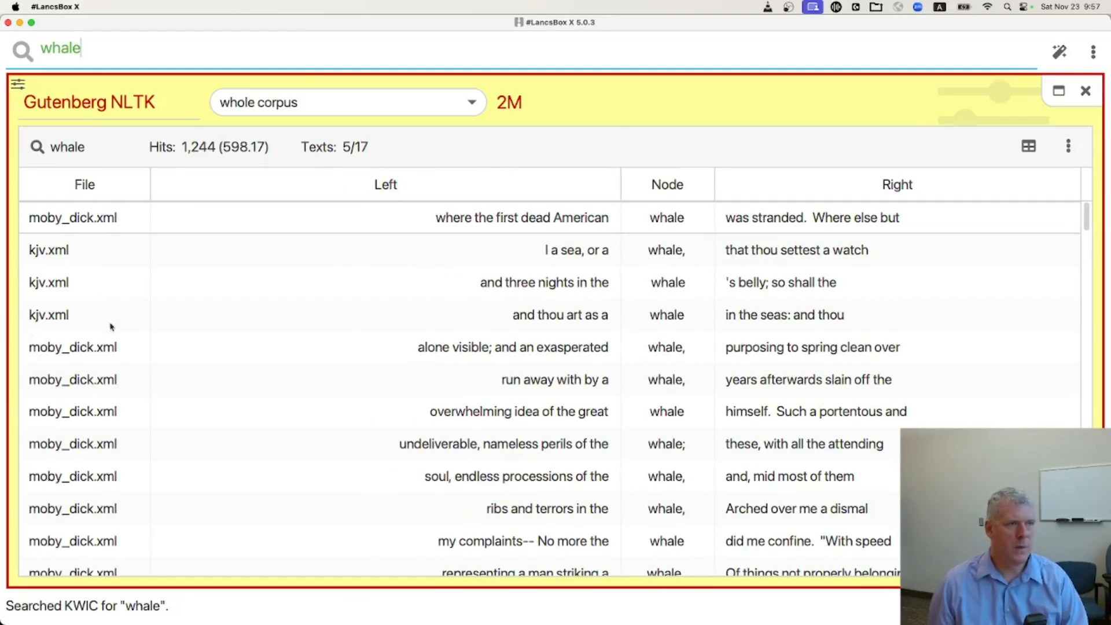
scroll(97, 380, down, 5)
scroll(361, 291, up, 5)
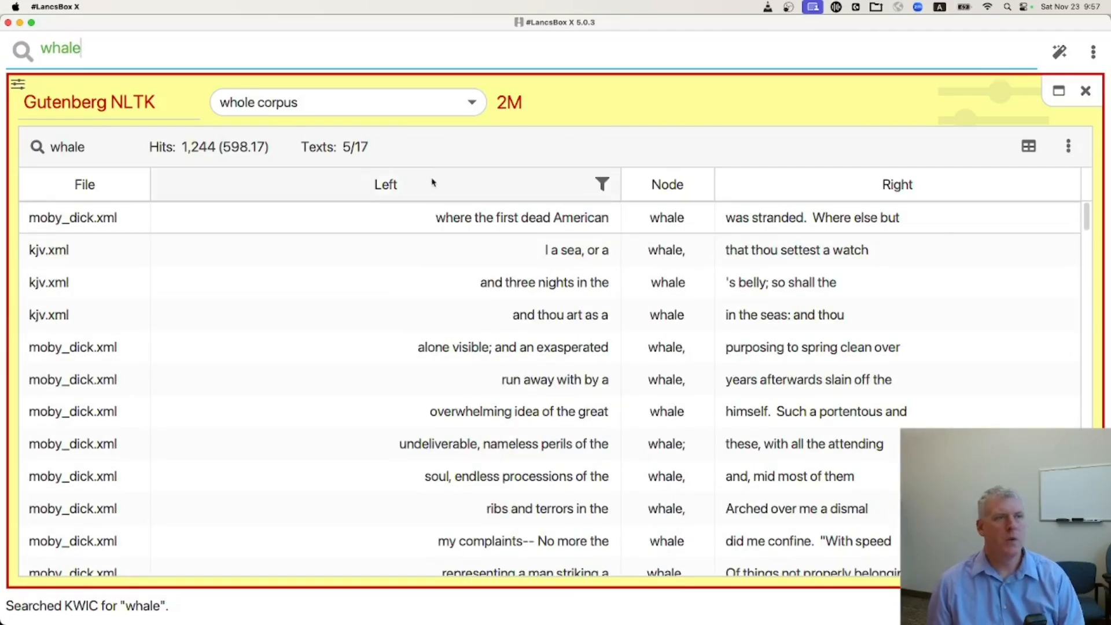
Define a new subcorpus restricted to author Shakespeare with the titles Caesar.Txt, Hamlet.Txt and Macbeth.Txt
click(473, 103)
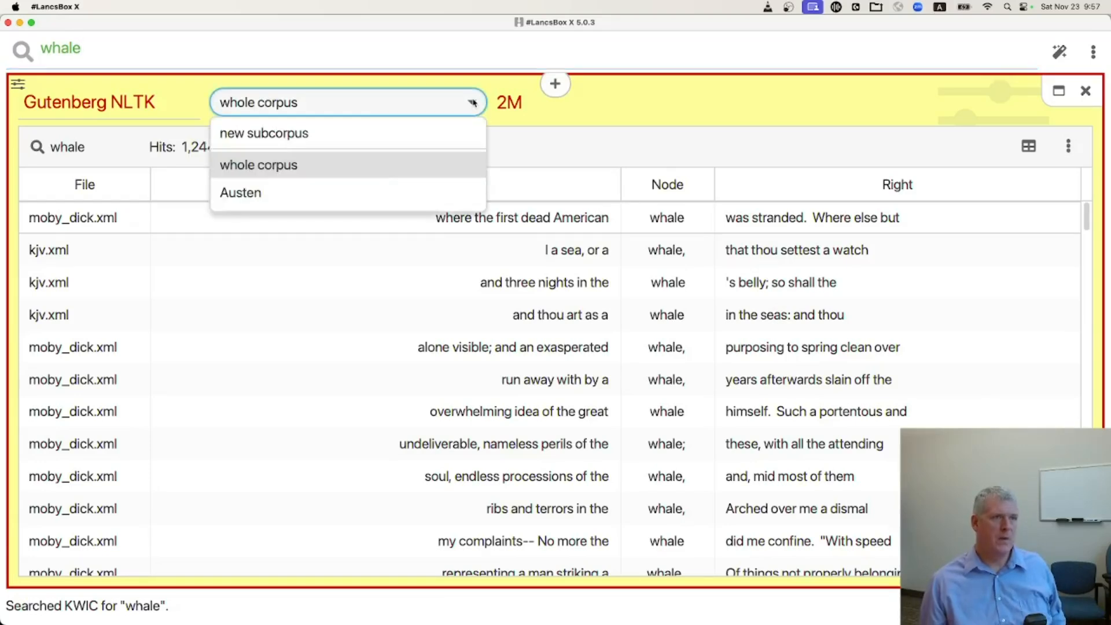
click(271, 135)
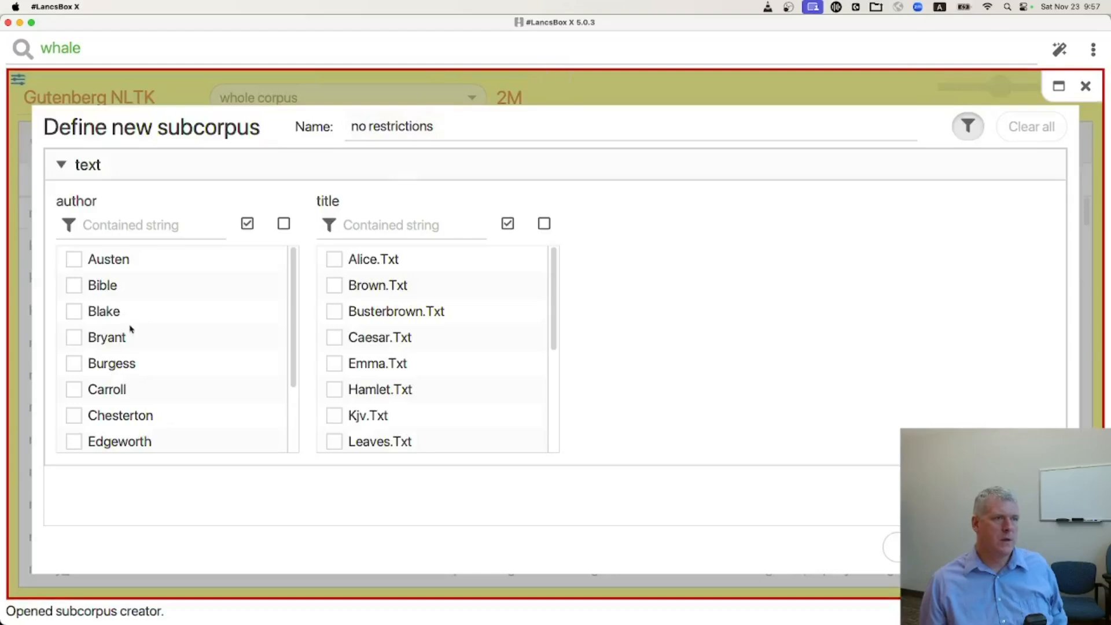
scroll(165, 340, down, 4)
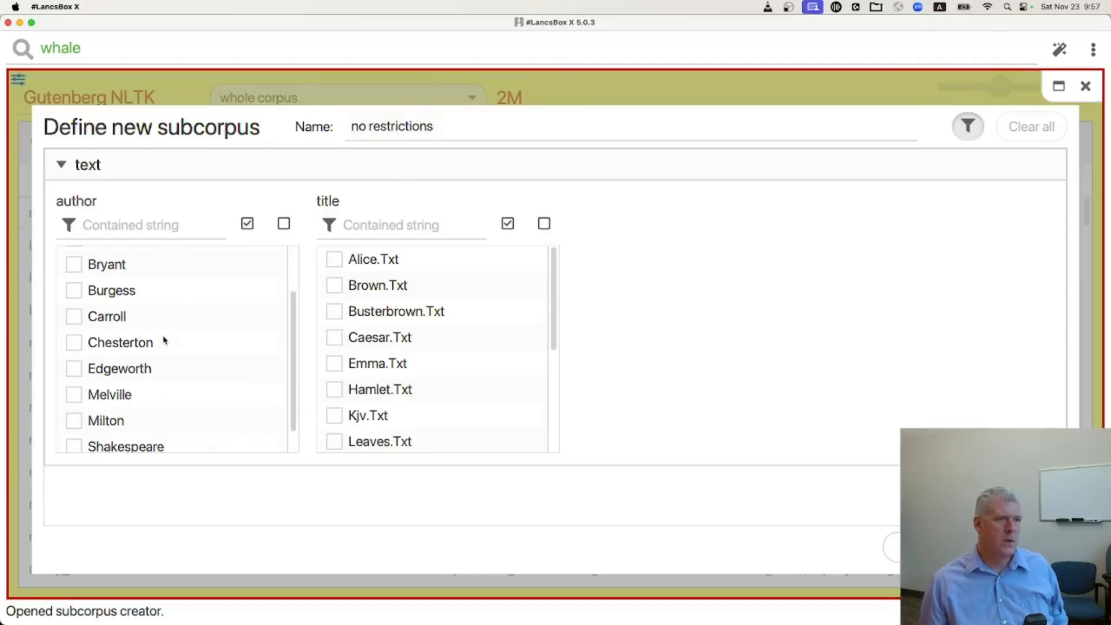
click(76, 421)
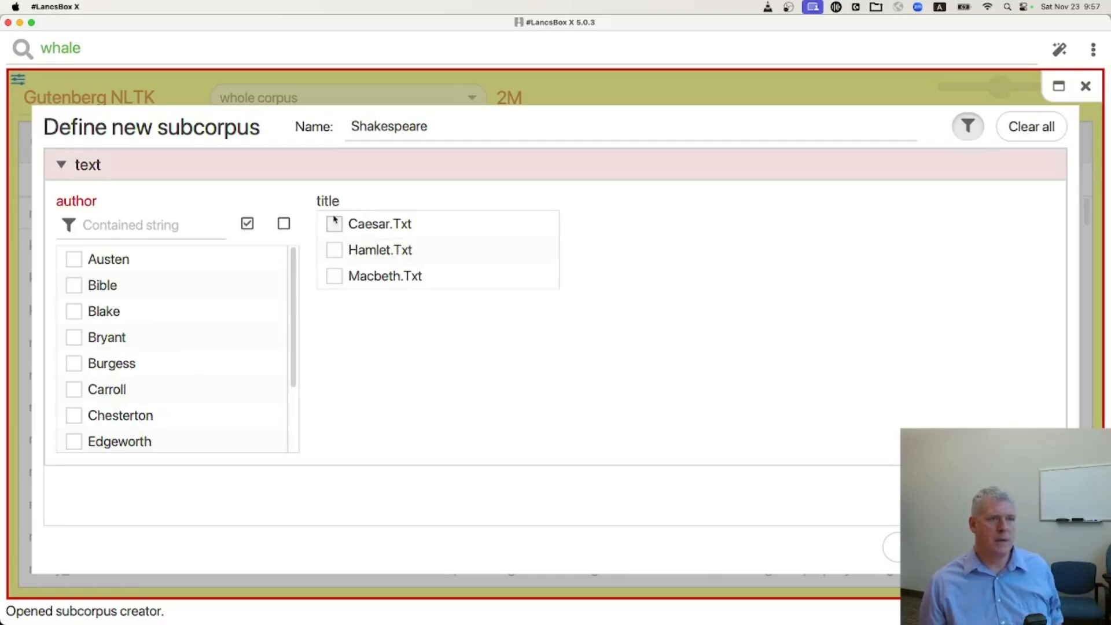
click(334, 225)
click(334, 327)
click(335, 352)
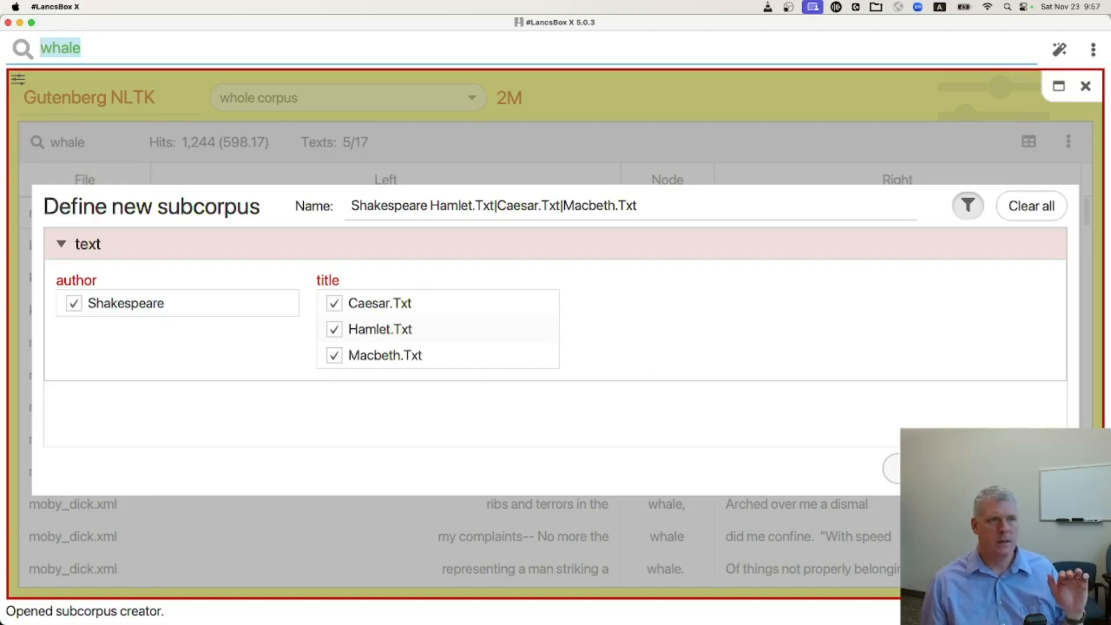
Shorten the new subcorpus's name to Shakespeare and create the subcorpus
double_click(394, 203)
click(427, 201)
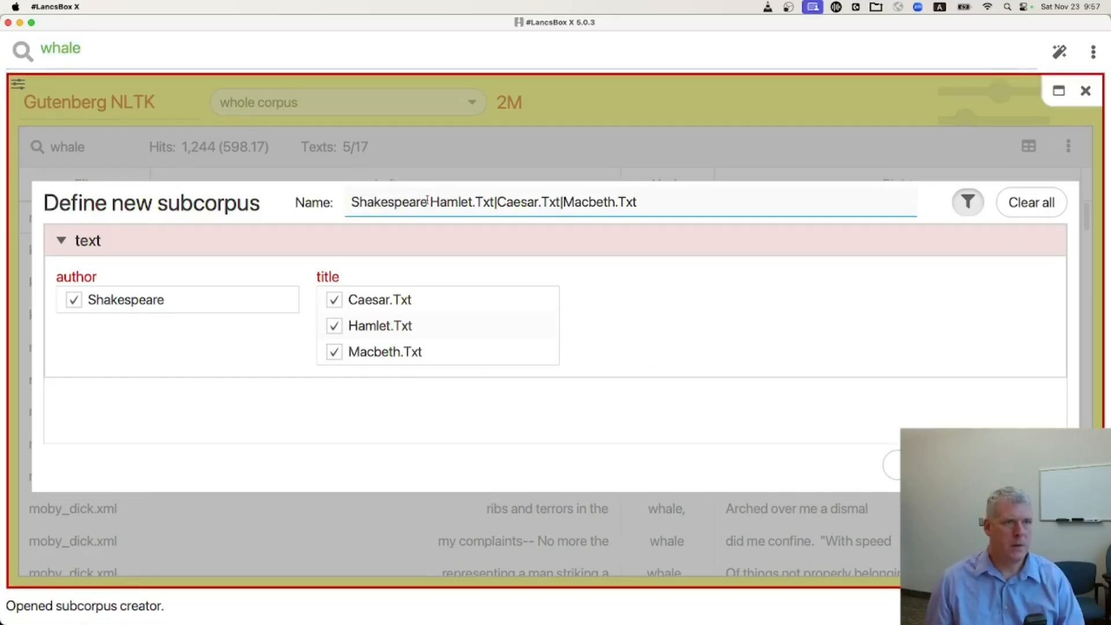
key(shift+super+Right)
key(BackSpace)
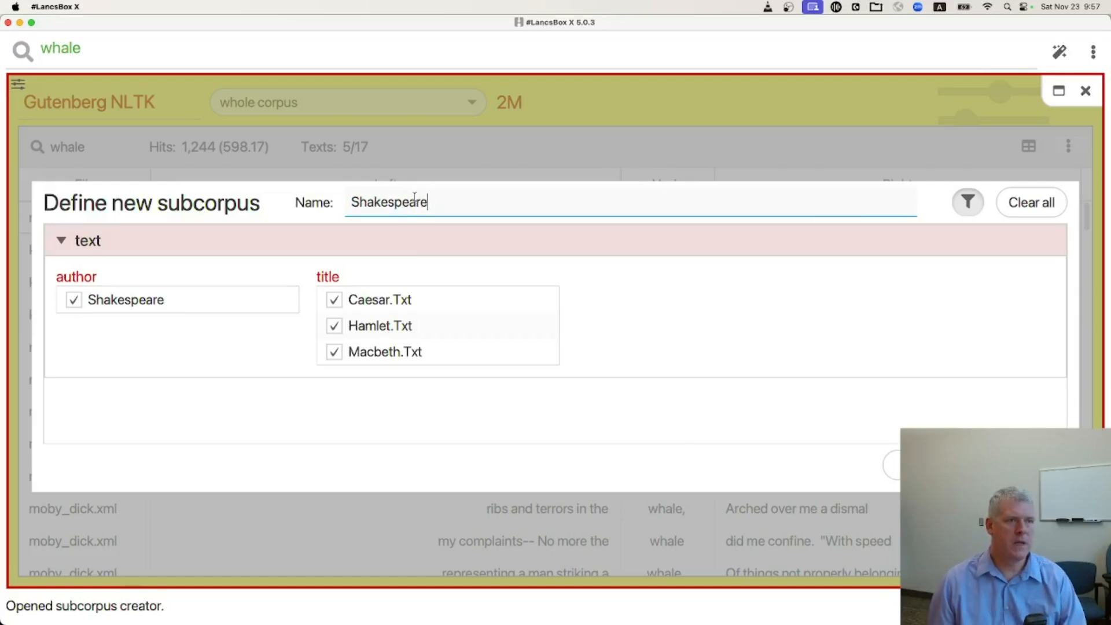
click(890, 463)
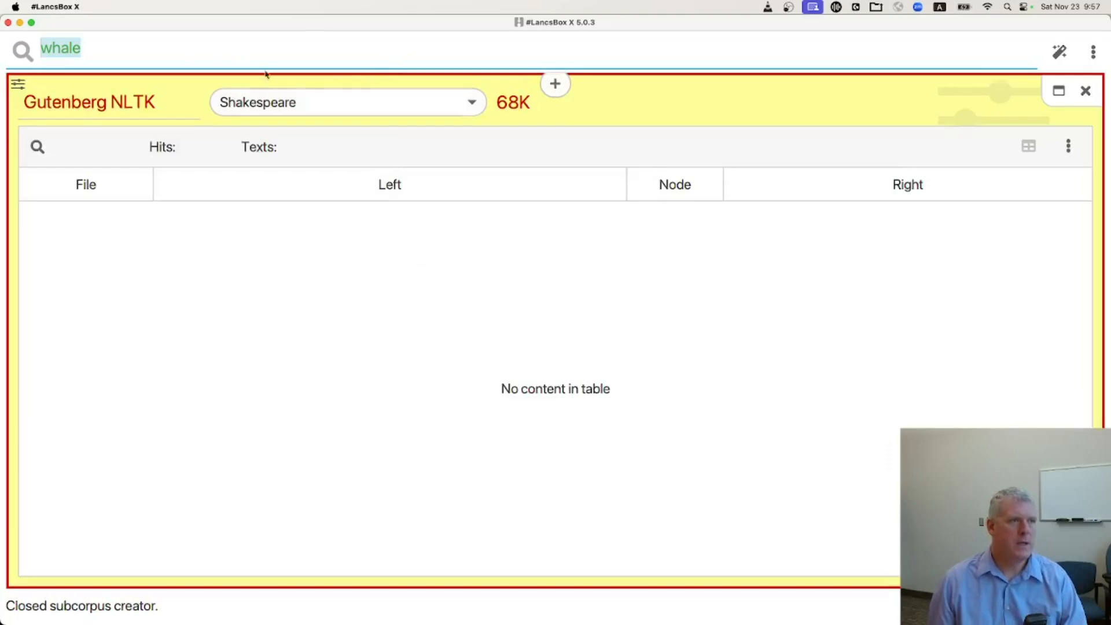
Search for "whale" in the Shakespeare subcorpus and again in the Austen subcorpus
click(79, 48)
key(Return)
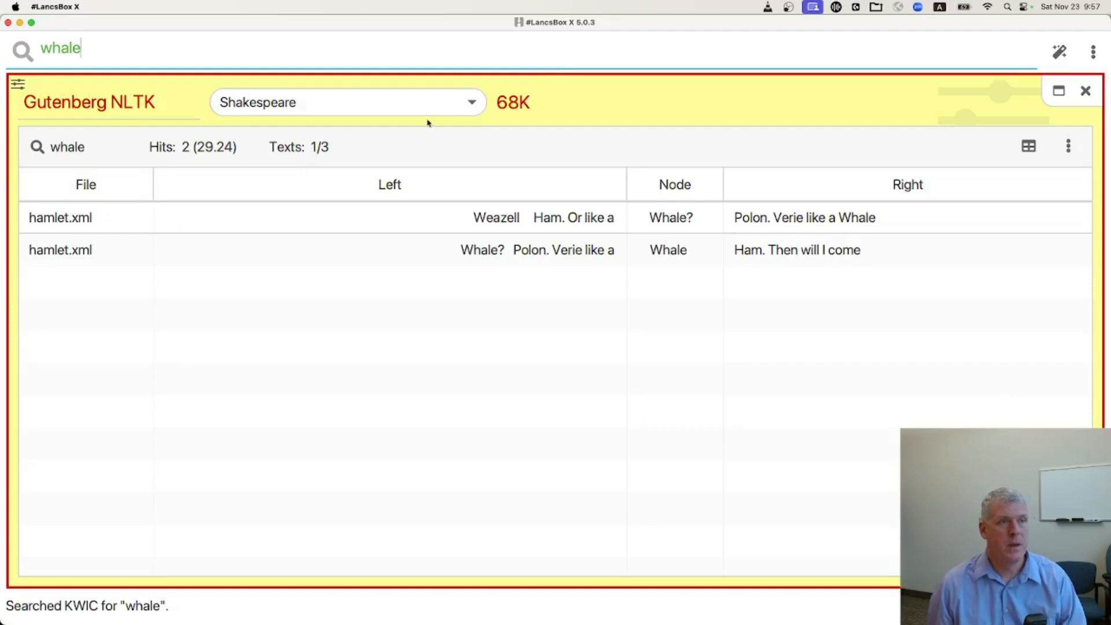
click(472, 102)
click(268, 192)
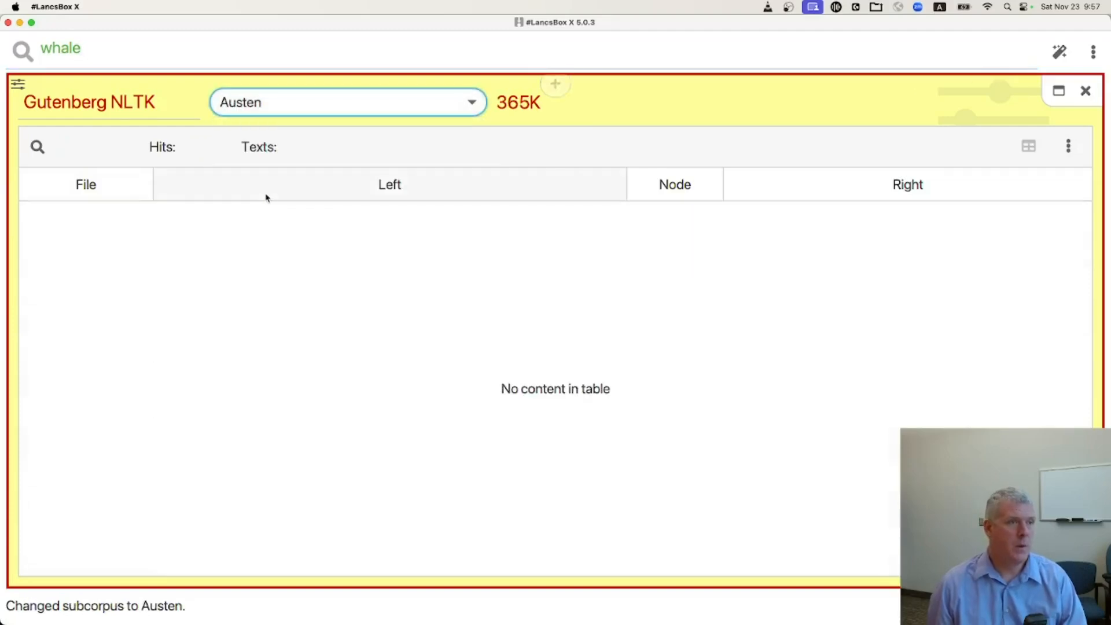
click(101, 48)
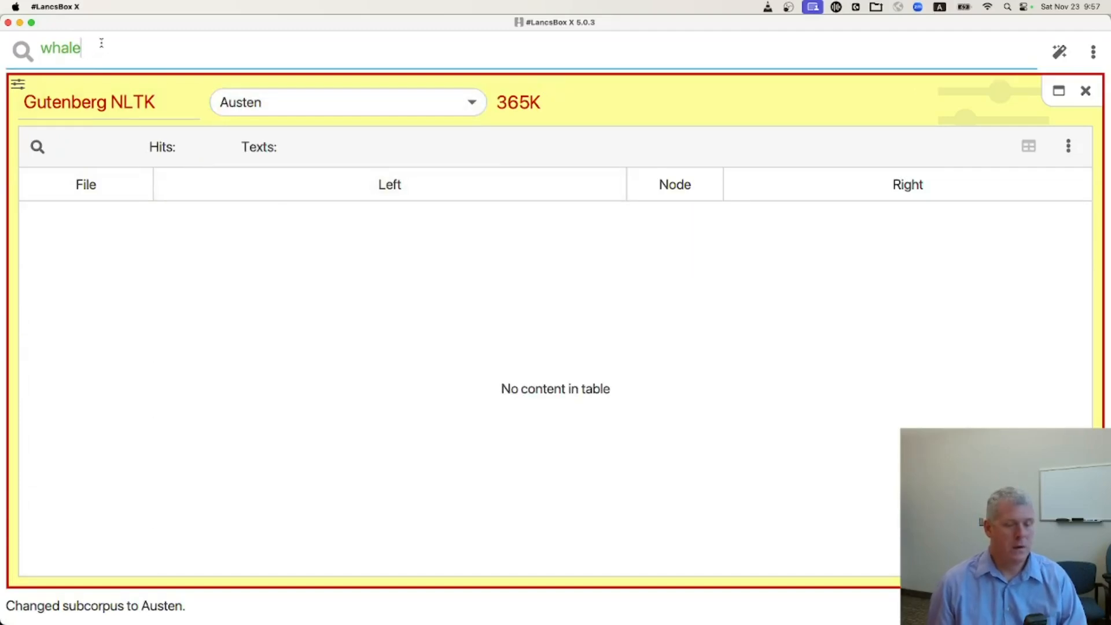
key(Return)
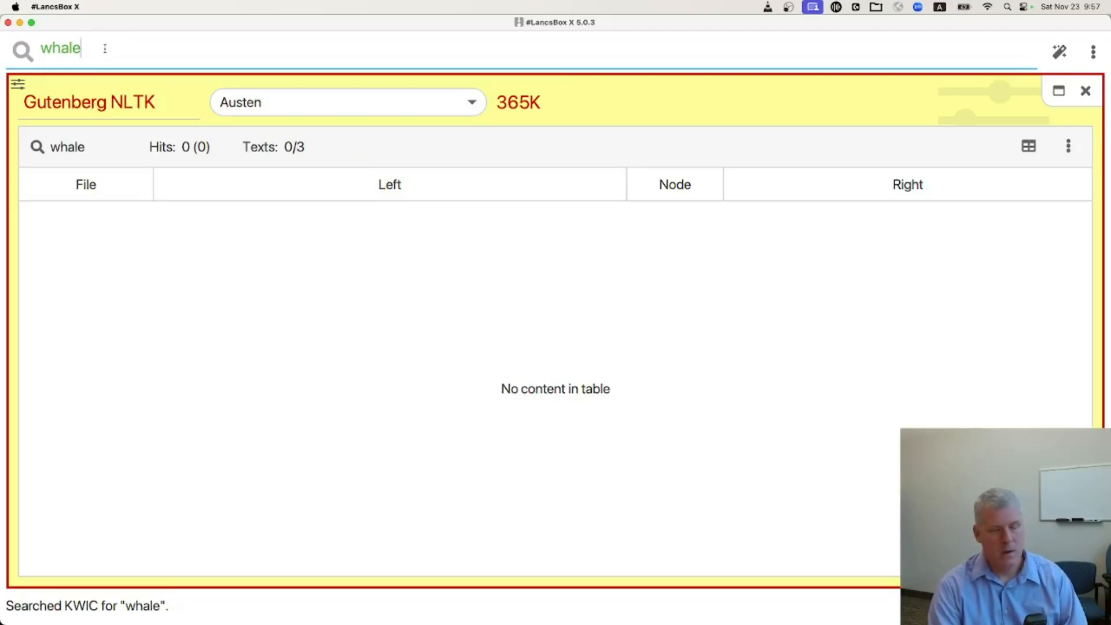
Replace the query with "tree" and search the Austen subcorpus for it
key(BackSpace)
key(BackSpace)
key(BackSpace)
key(BackSpace)
key(BackSpace)
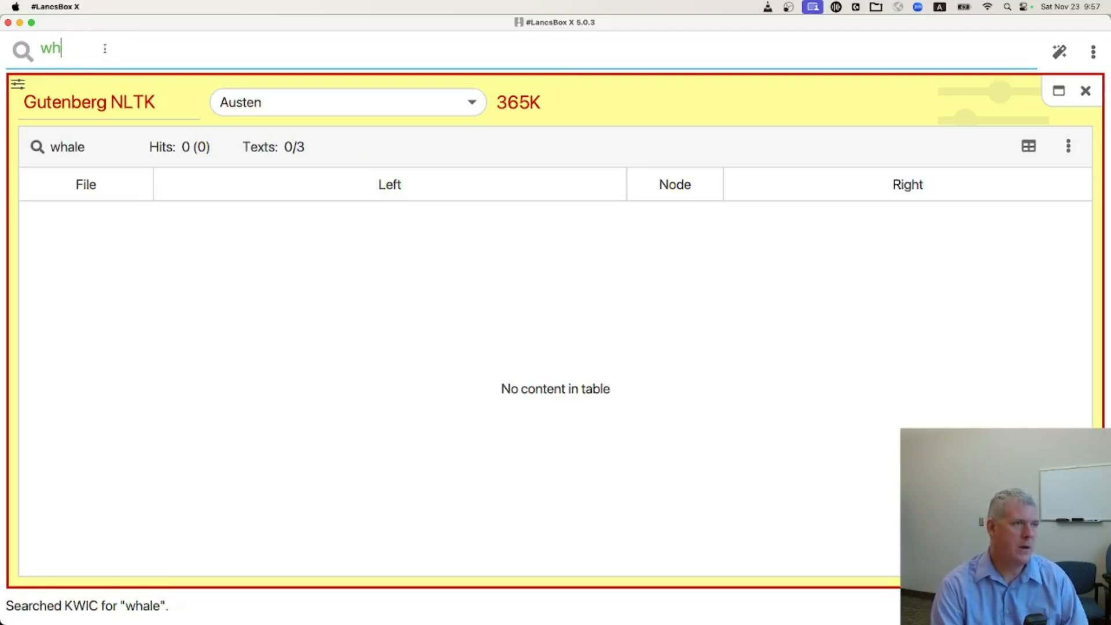
text(tree)
key(Return)
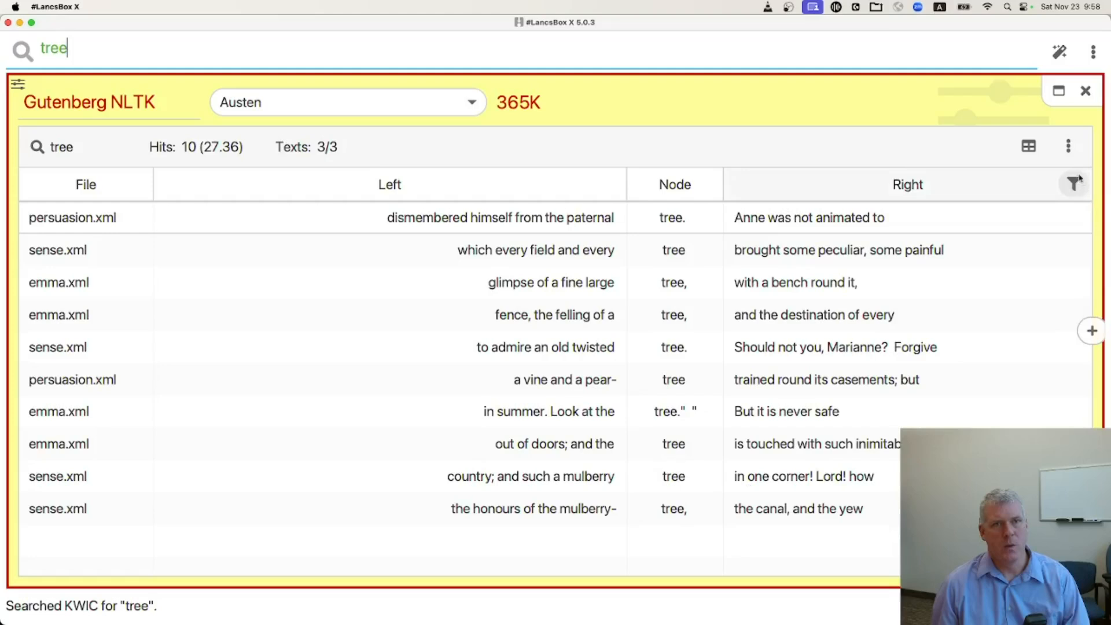
Set the context size of the "tree" concordance lines to 10 words
click(1069, 146)
mouse_move(1070, 179)
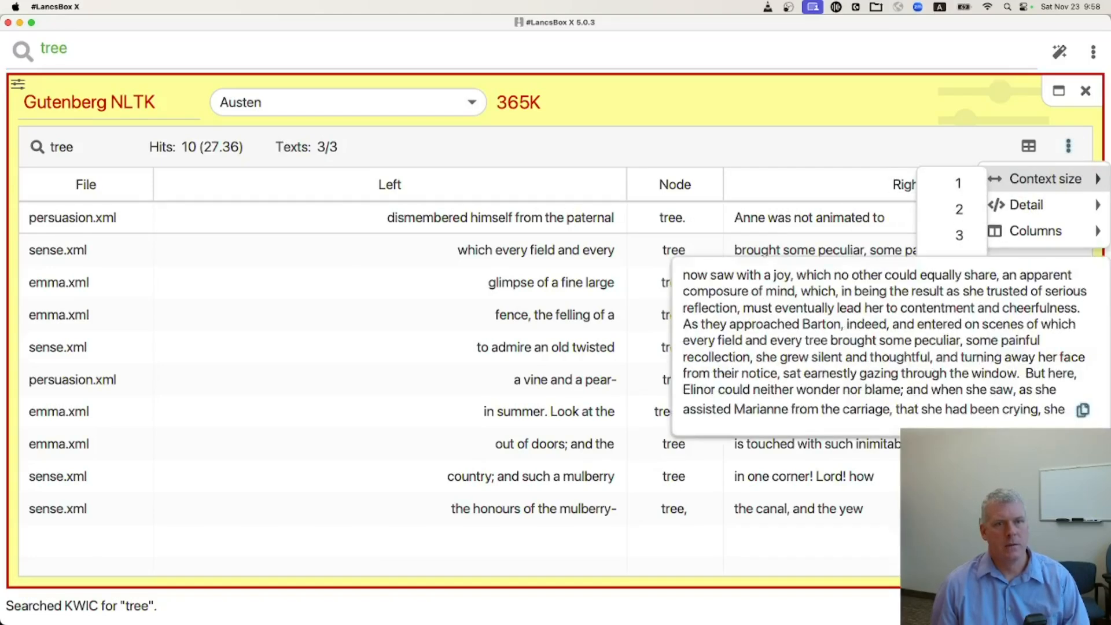
click(958, 421)
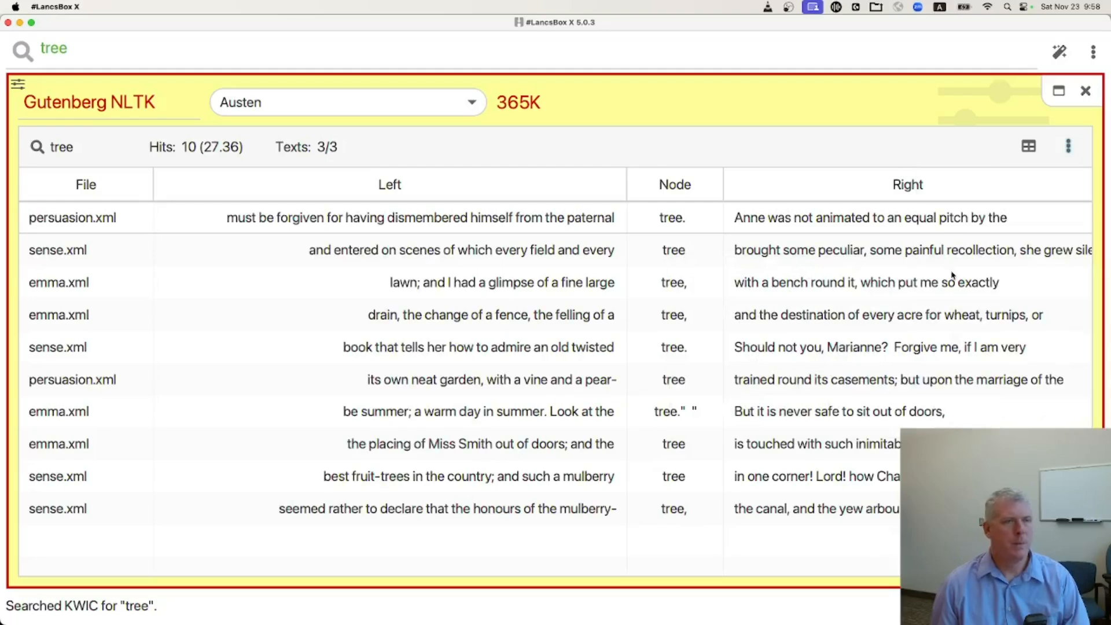
mouse_move(361, 141)
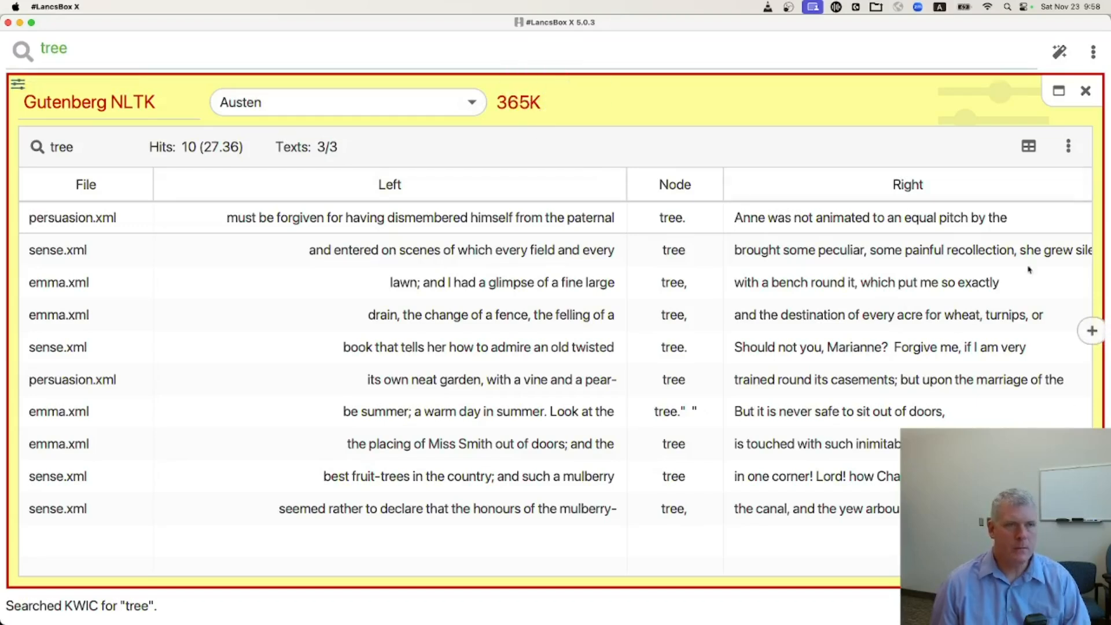
Add a Words tool for the whole Gutenberg NLTK corpus and close the KWIC tool
mouse_move(557, 82)
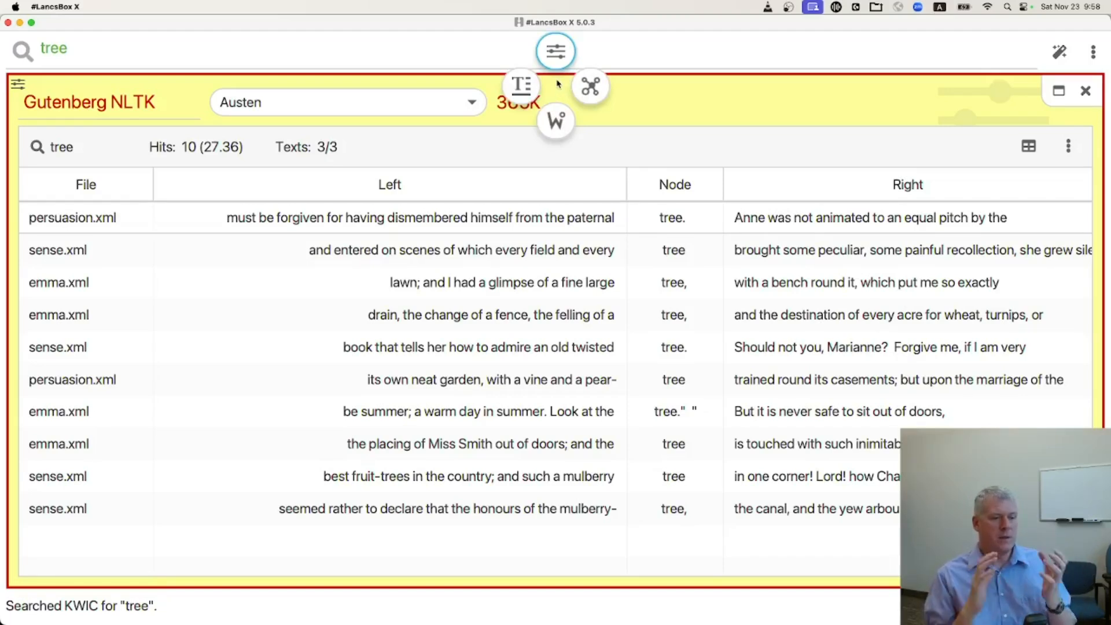
click(556, 121)
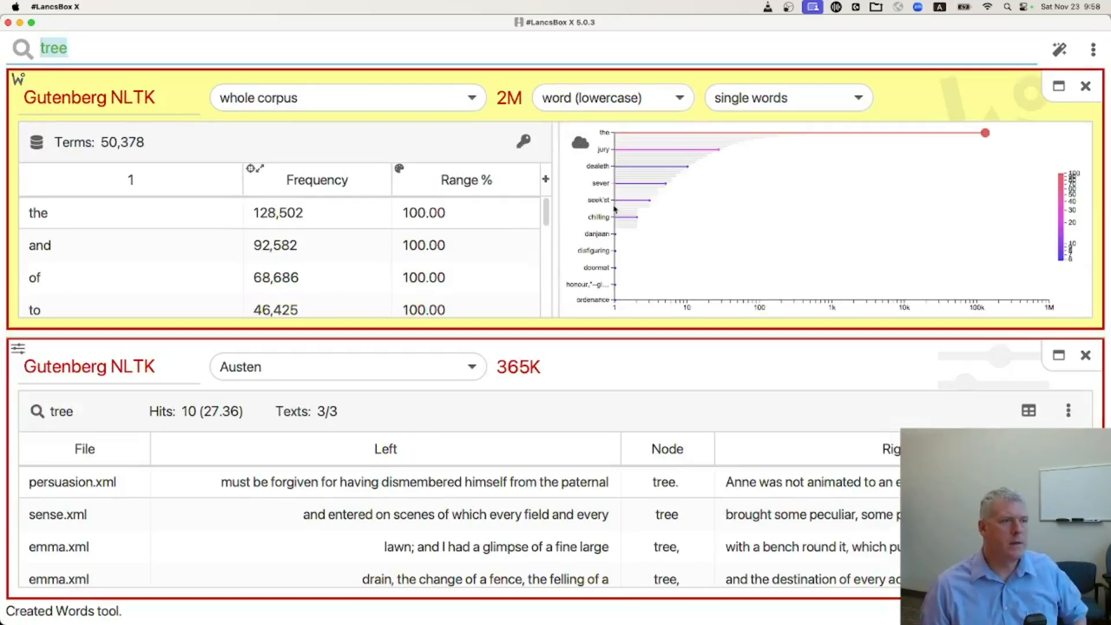
click(1085, 356)
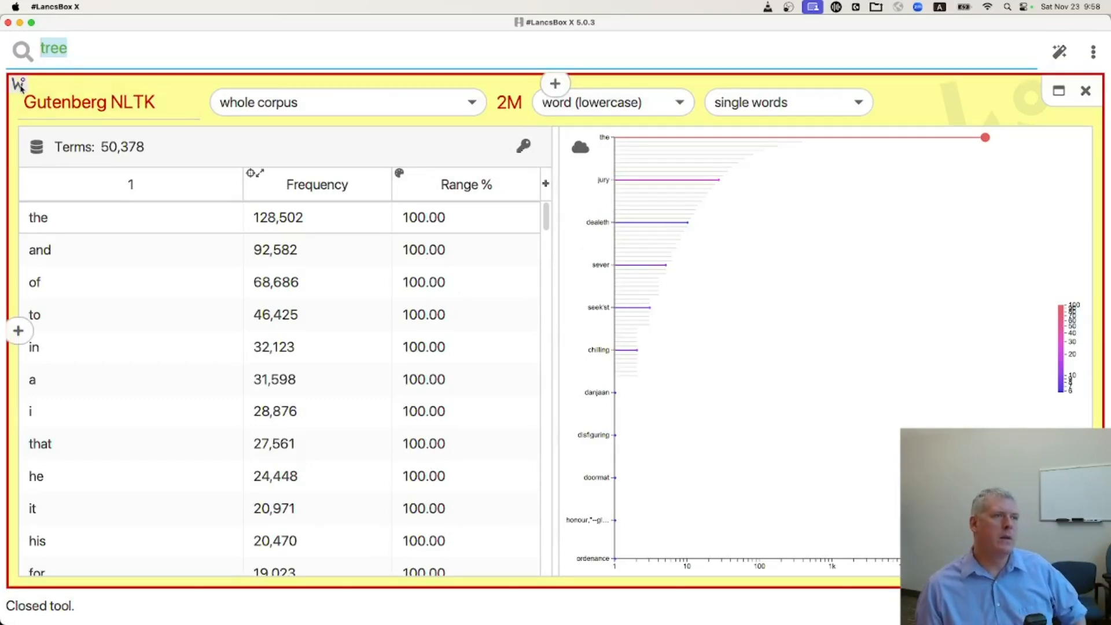
click(21, 88)
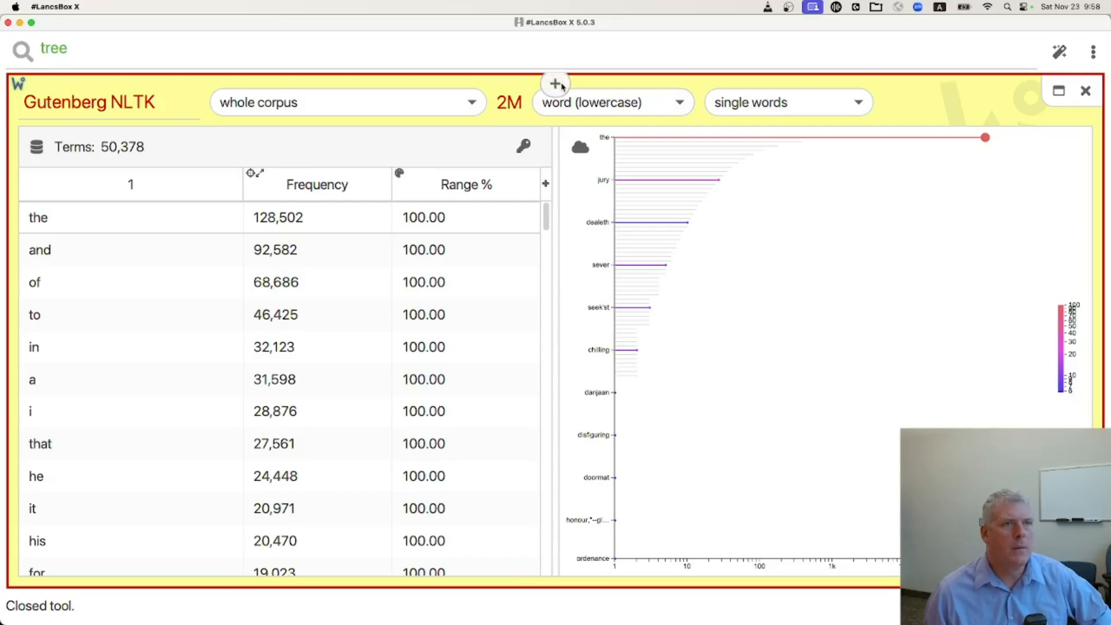
Open the Keywords table and set its reference corpus to the Shakespeare subcorpus of Gutenberg NLTK
click(524, 147)
click(275, 164)
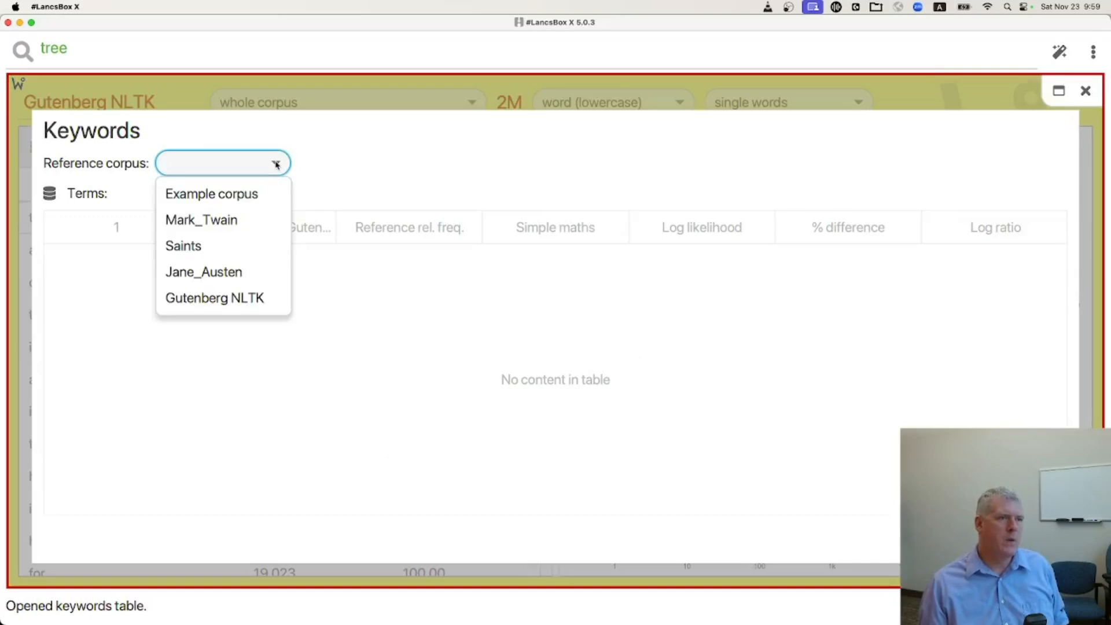
click(243, 296)
click(411, 164)
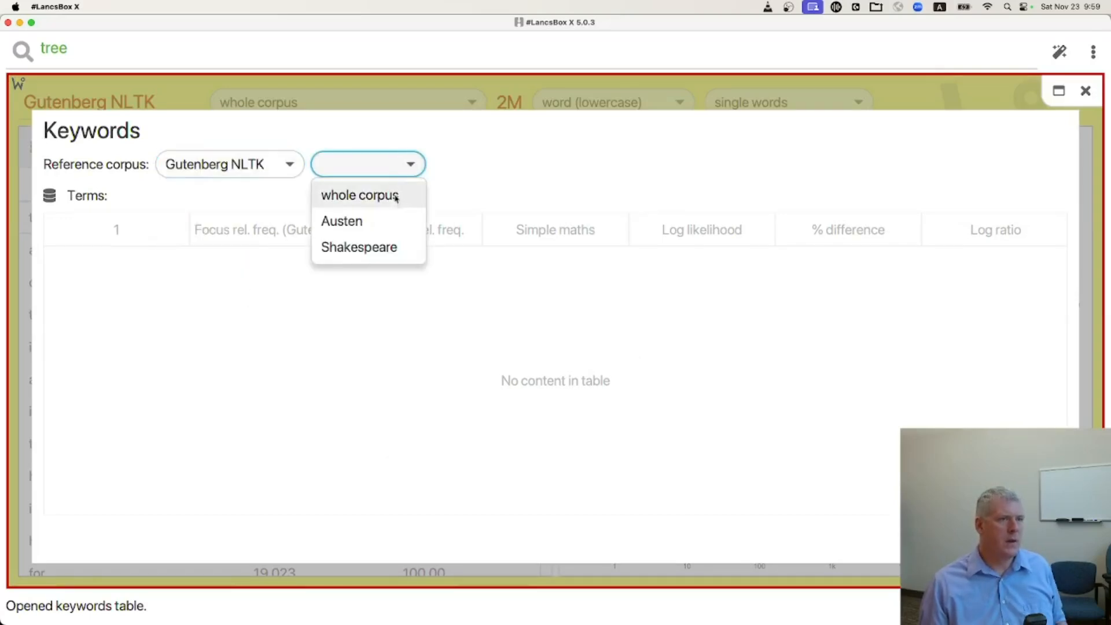
click(379, 244)
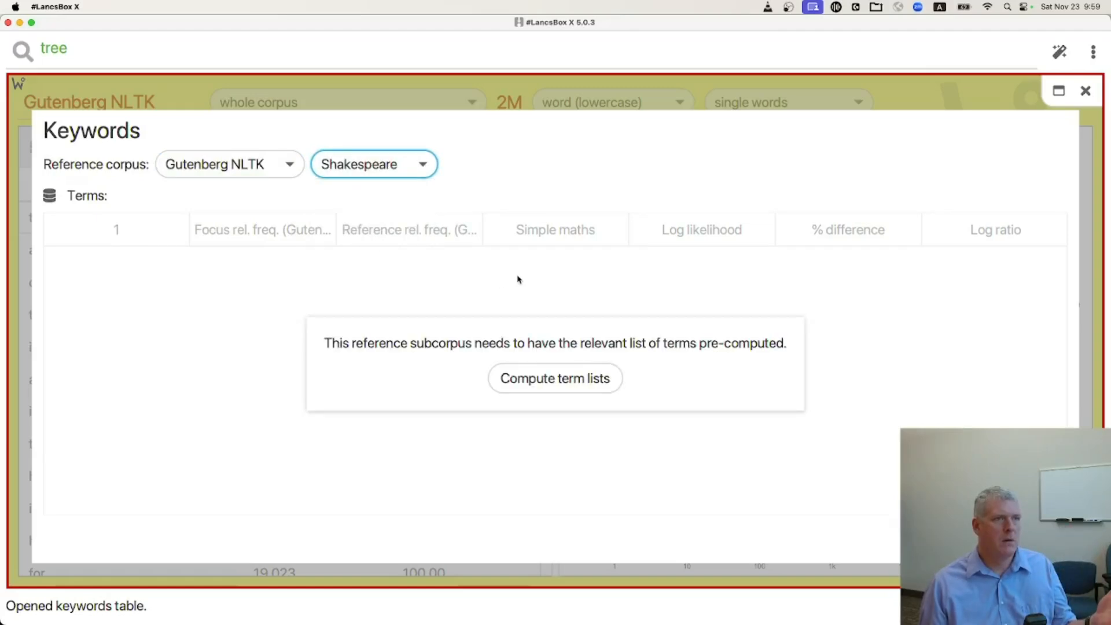
Compute the Shakespeare term lists simultaneously for all units with minimum frequency 1, and close the Keywords table after viewing it
click(570, 383)
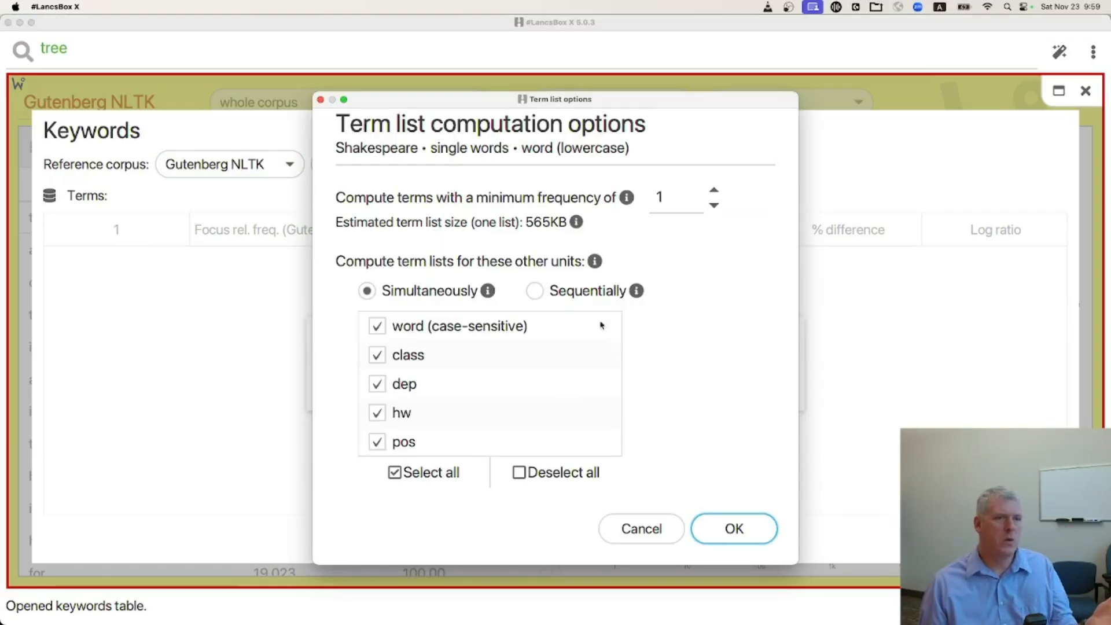
click(739, 534)
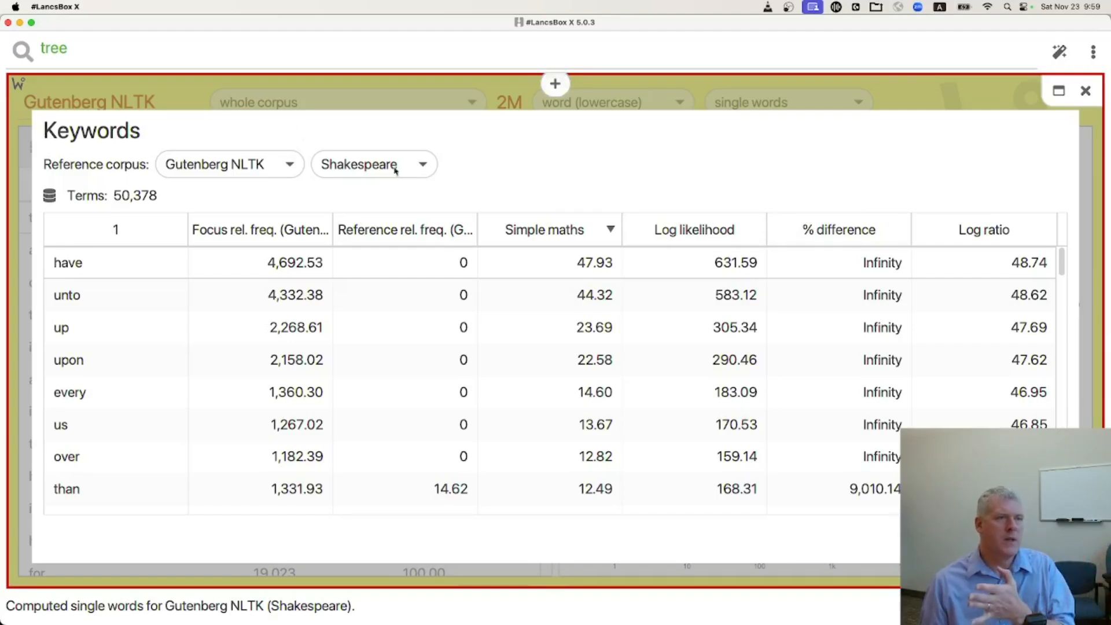
key(Escape)
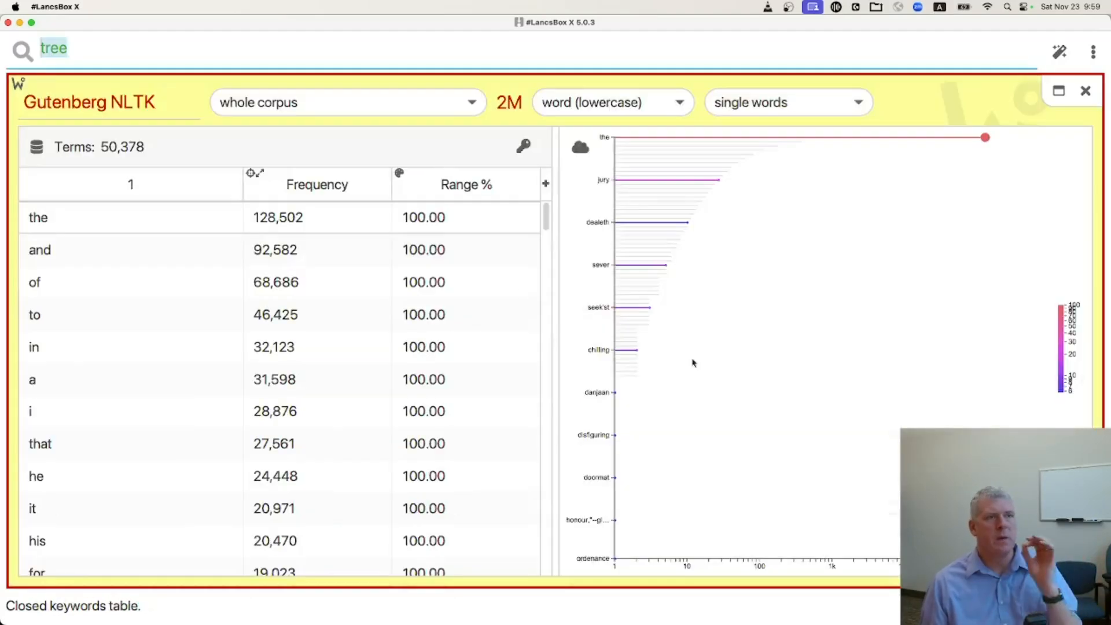
Open the Words tool's subcorpus choices and inspect the details of the Gutenberg NLTK corpus
click(472, 104)
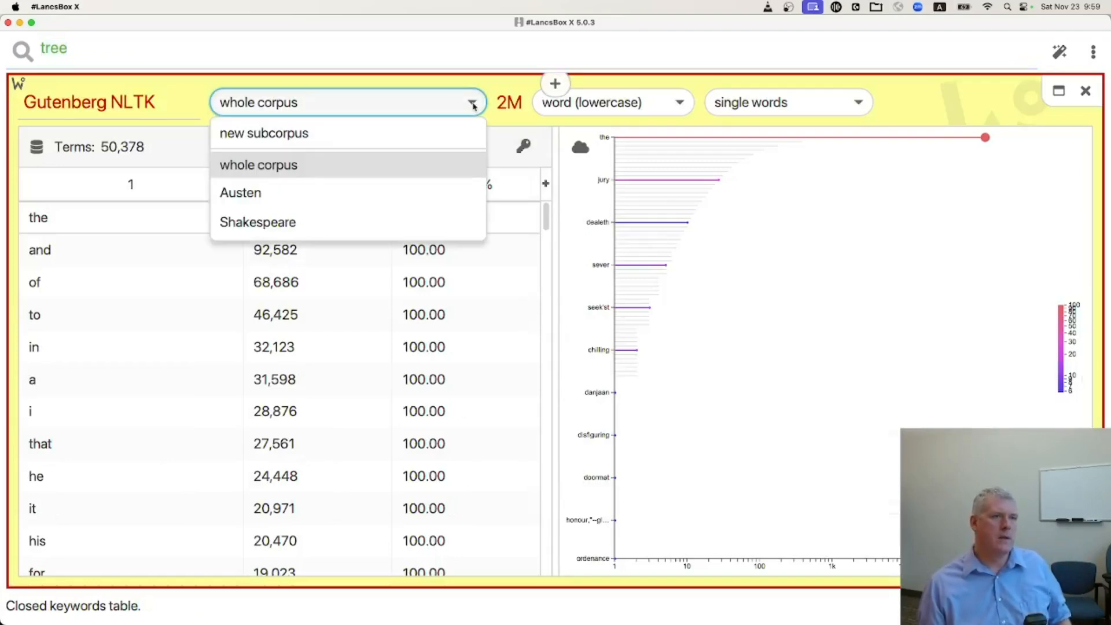
mouse_move(285, 197)
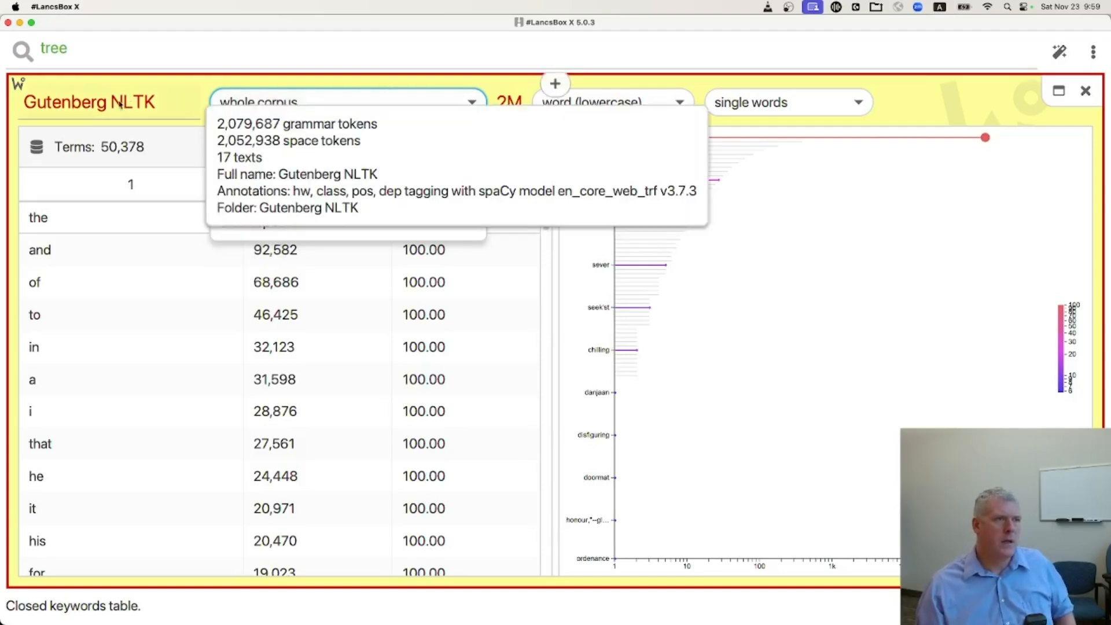
Start defining a new Gutenberg NLTK subcorpus and look through the available author values
click(359, 134)
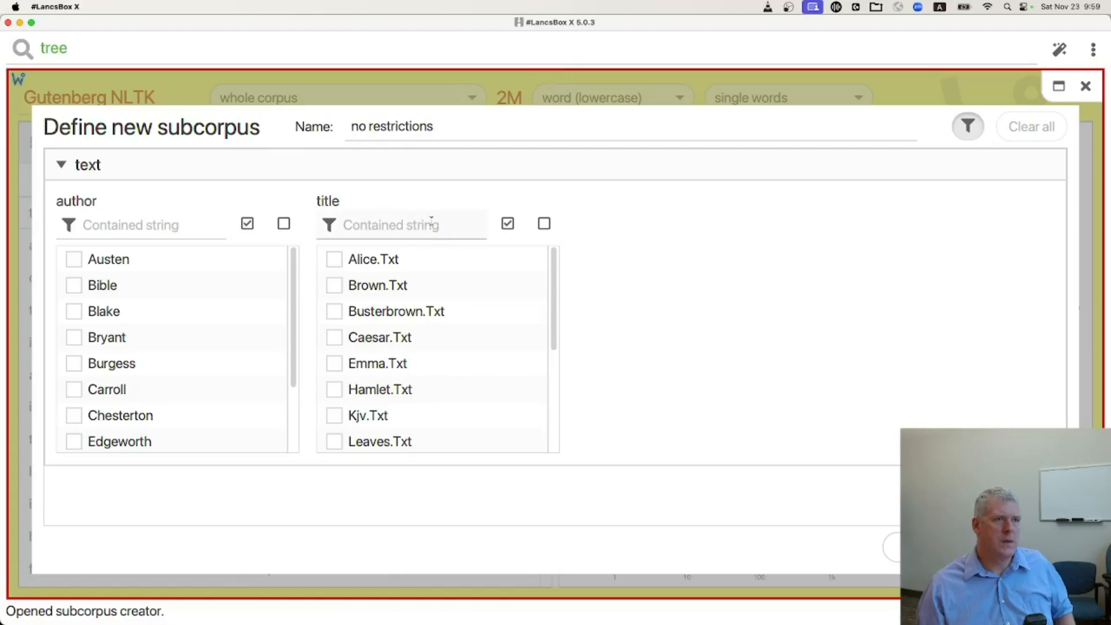
drag(297, 302, 279, 405)
drag(293, 365, 297, 285)
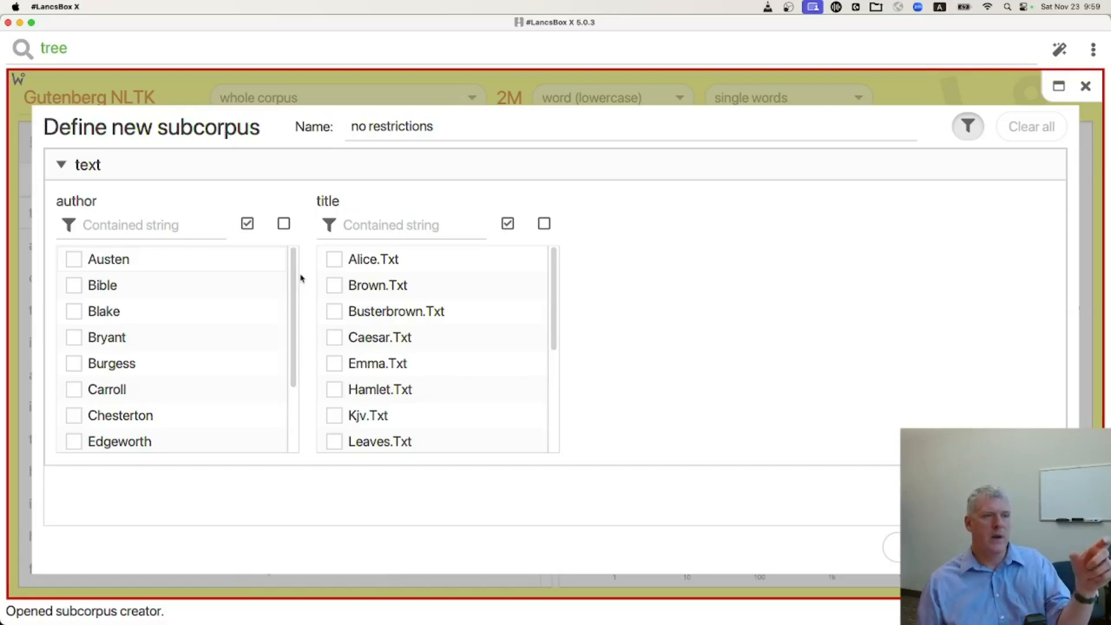
Try restricting the subcorpus to the authors Austen, Bible, Blake, Bryant and Burgess, and clear the author selection
click(74, 261)
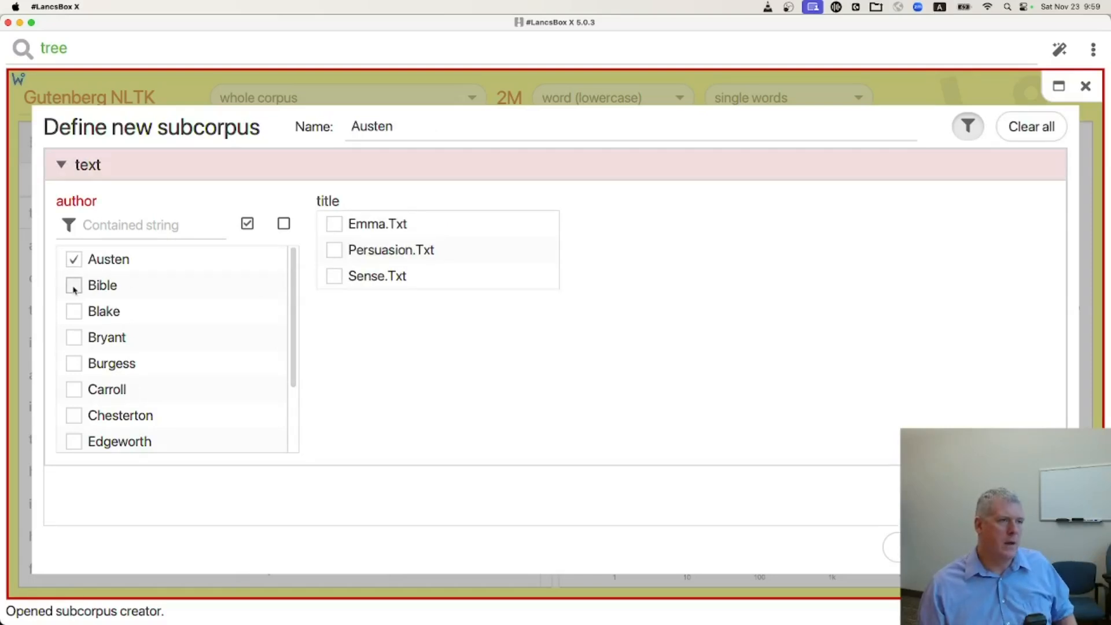
click(74, 285)
click(75, 312)
click(75, 339)
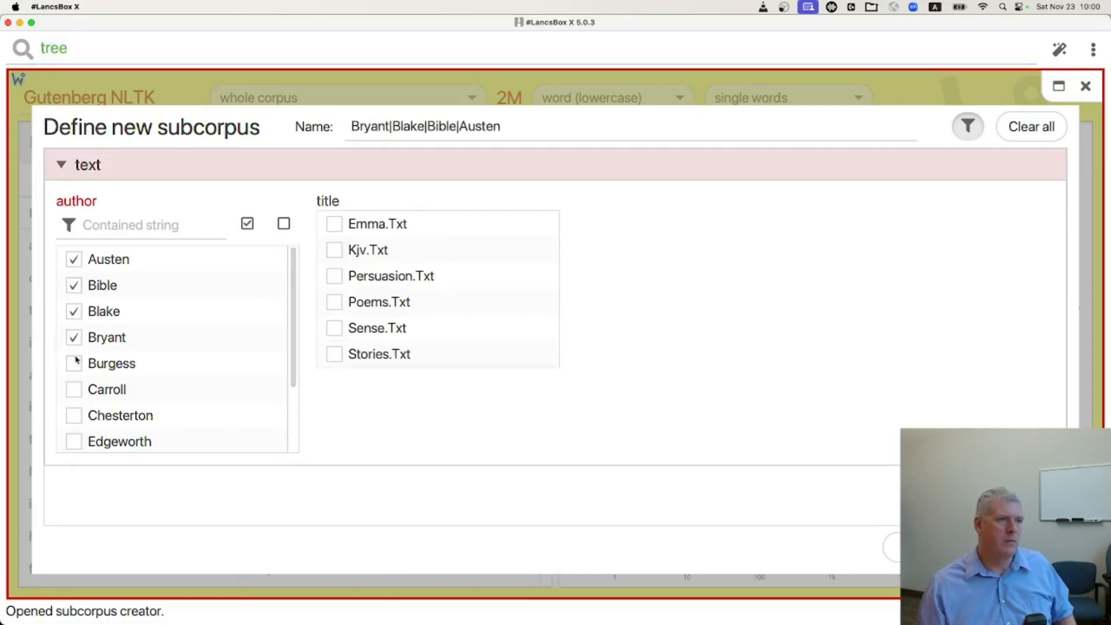
click(74, 365)
click(74, 338)
click(74, 365)
click(75, 312)
click(75, 283)
click(77, 260)
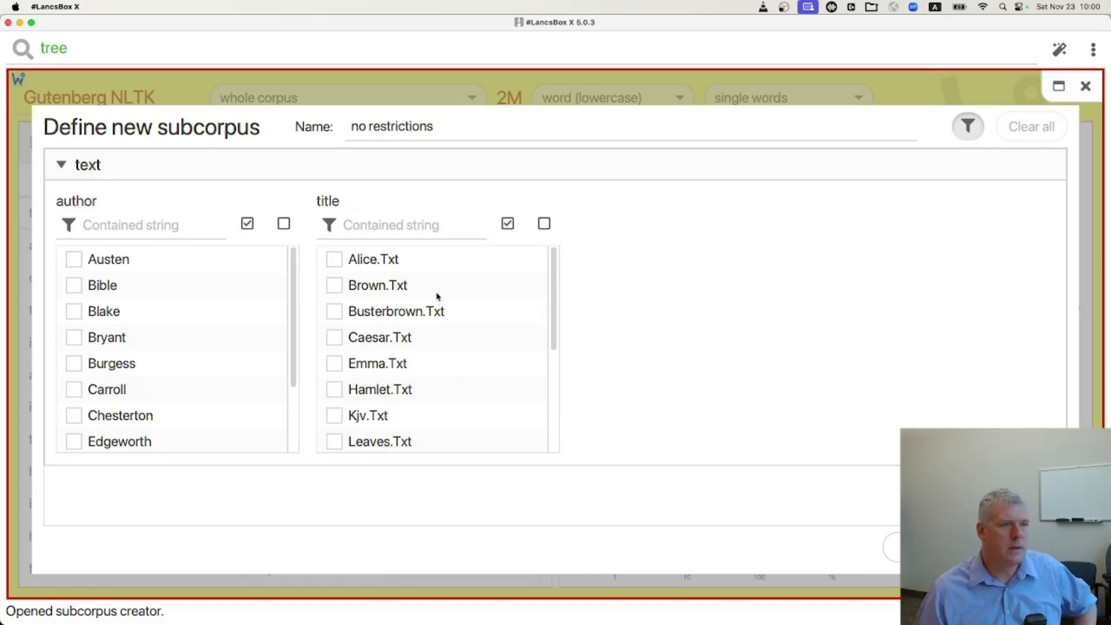
Look through the title values and restrict the new subcorpus to texts by the author Austen
drag(553, 289, 571, 208)
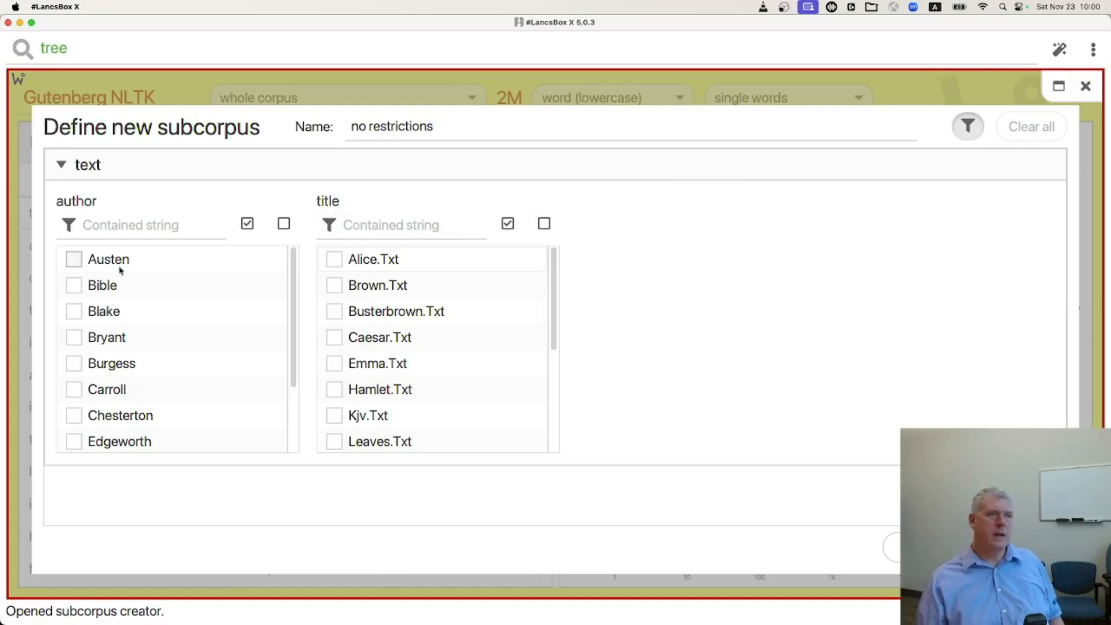
click(74, 265)
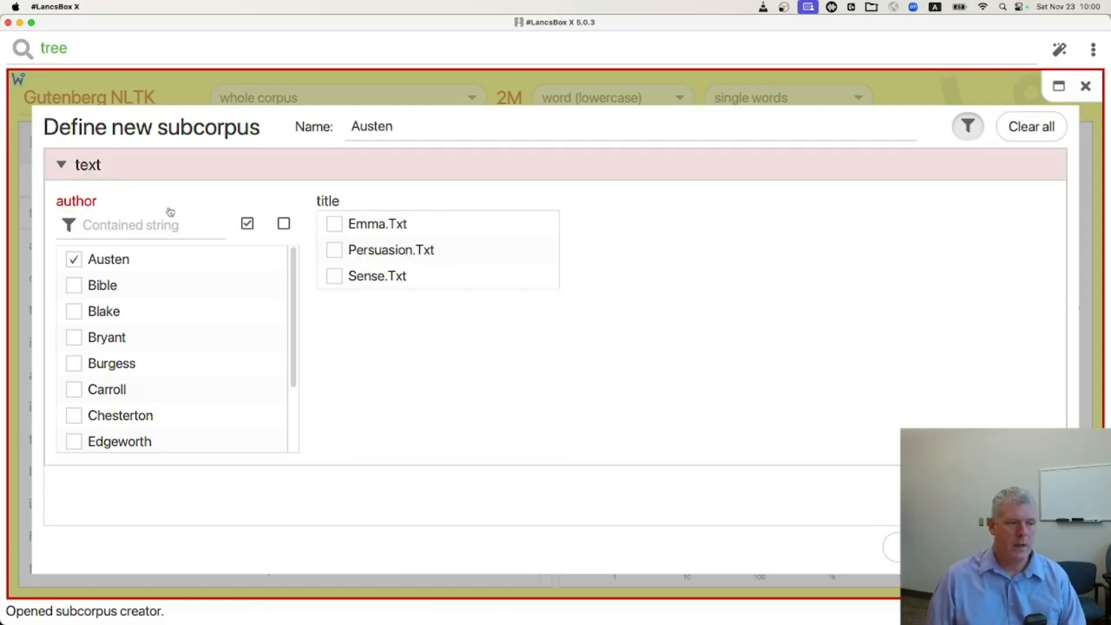
Switch to VS Code, bring up the untitled Jack and Jill XML document and highlight its XML declaration line
key(super+Tab)
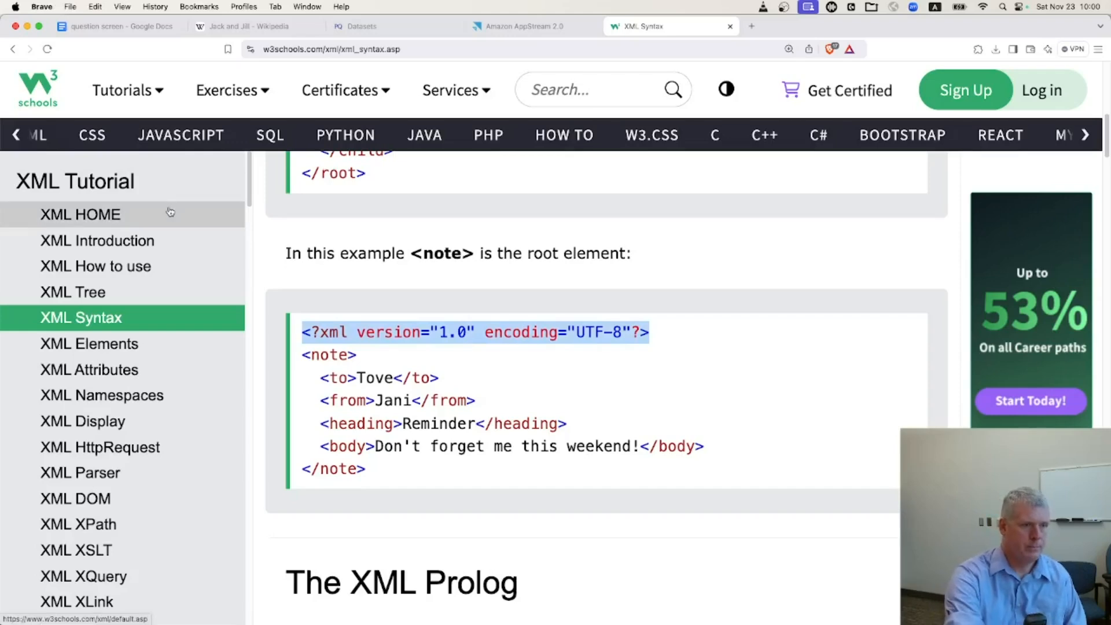
click(92, 27)
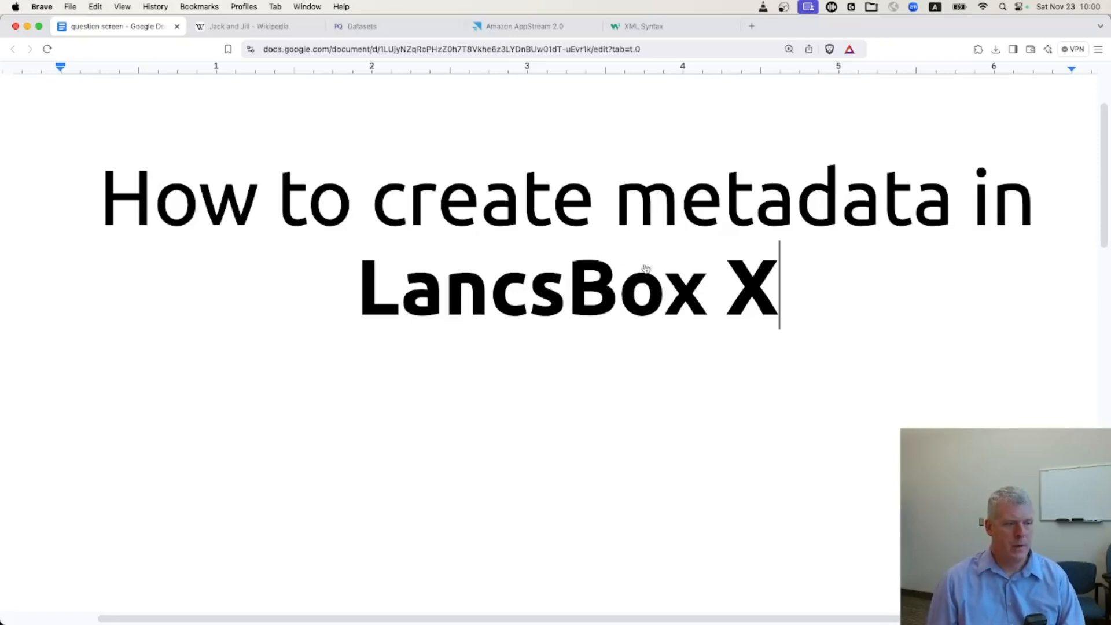
key(super+Tab)
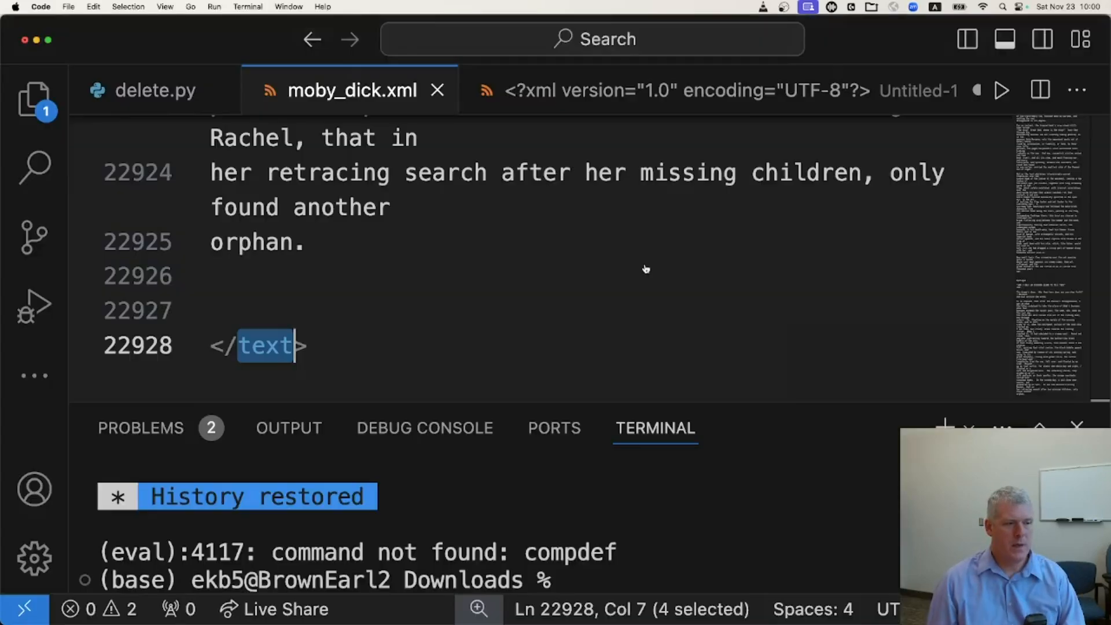
click(573, 105)
triple_click(483, 126)
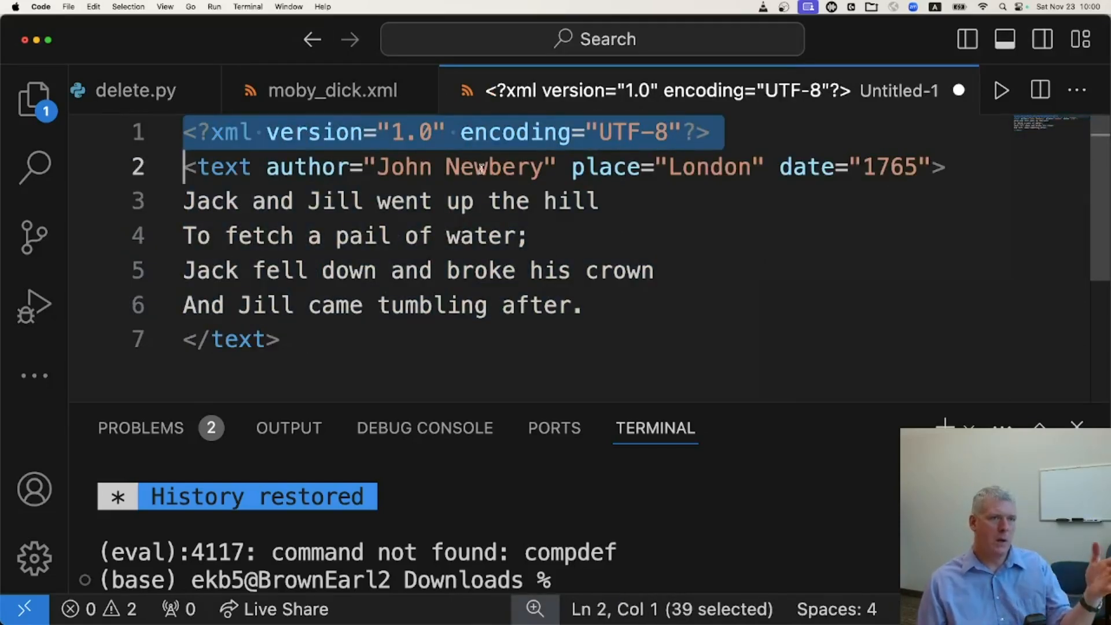
double_click(484, 134)
triple_click(484, 135)
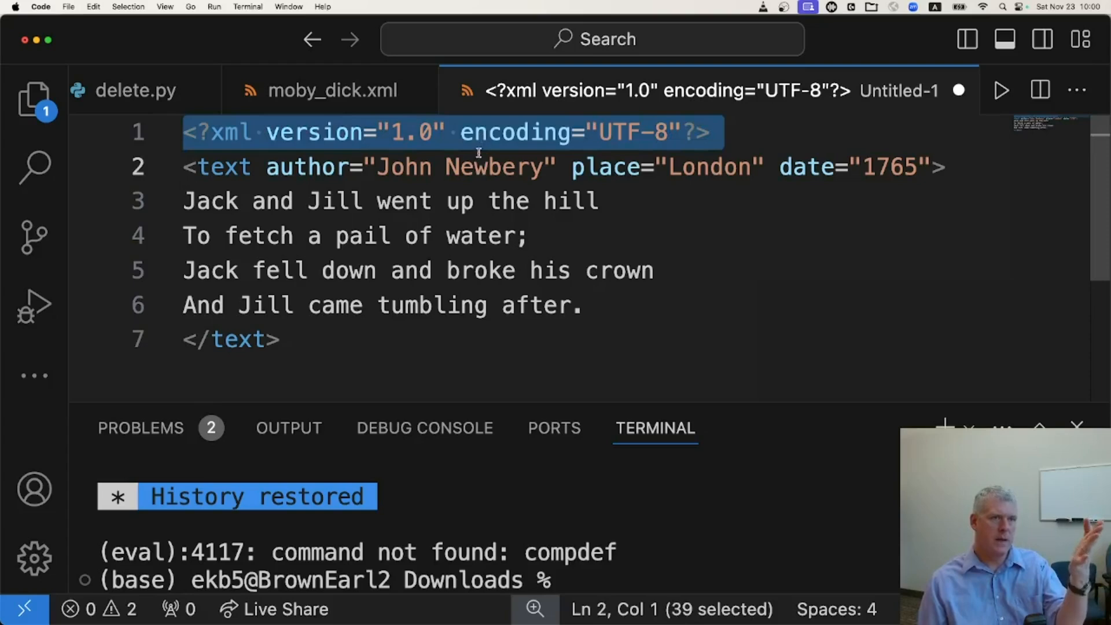
Highlight the opening text tag, and go through its author, place and date attributes and their values
triple_click(476, 163)
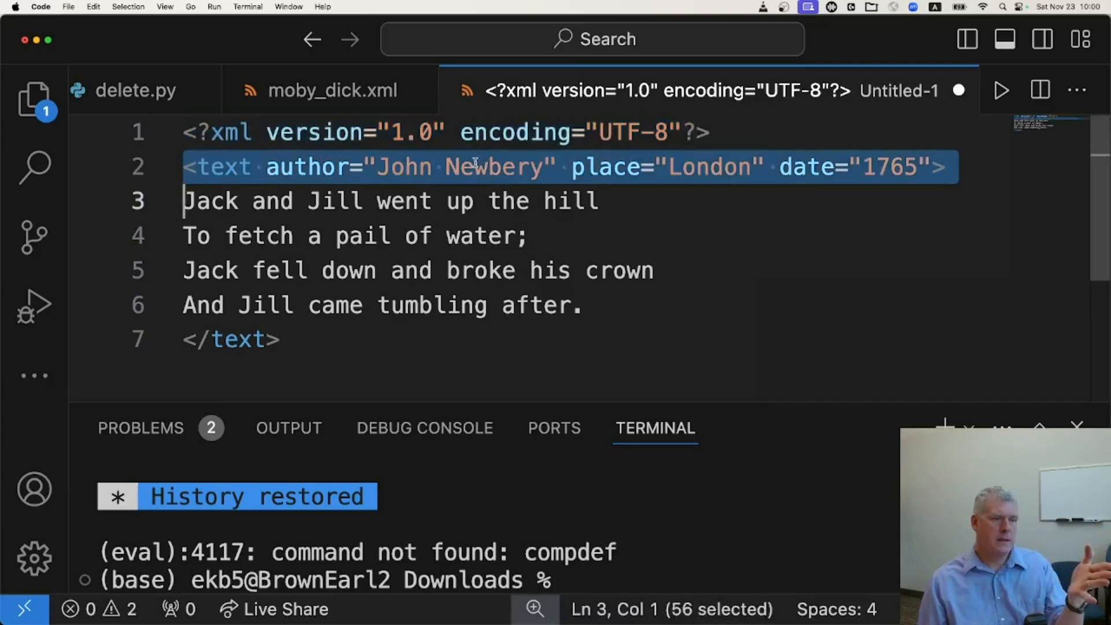
double_click(312, 166)
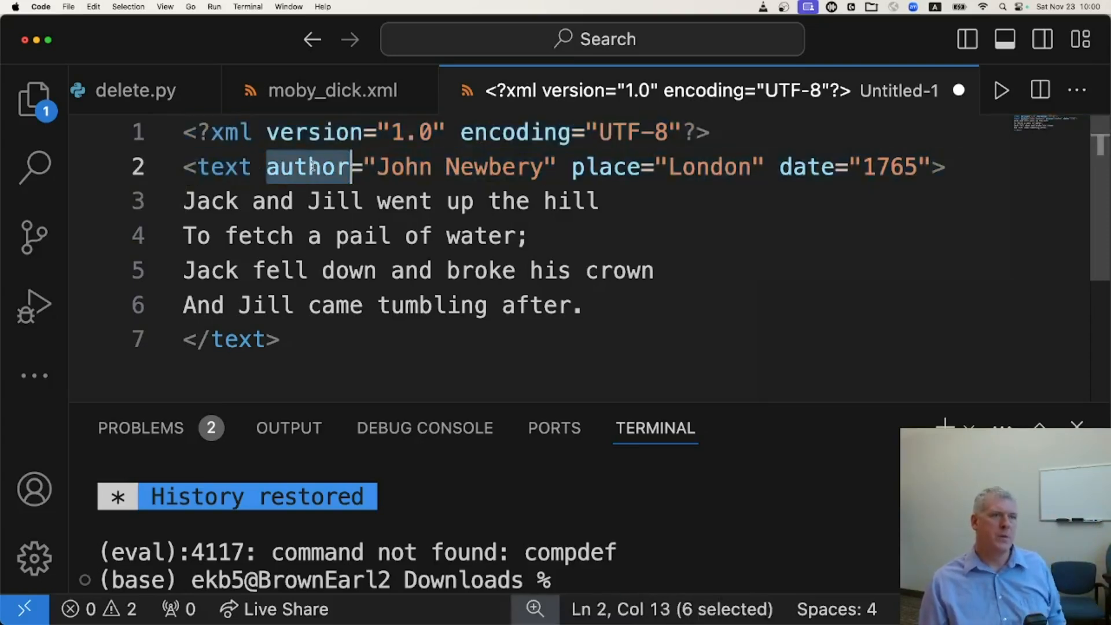
double_click(423, 166)
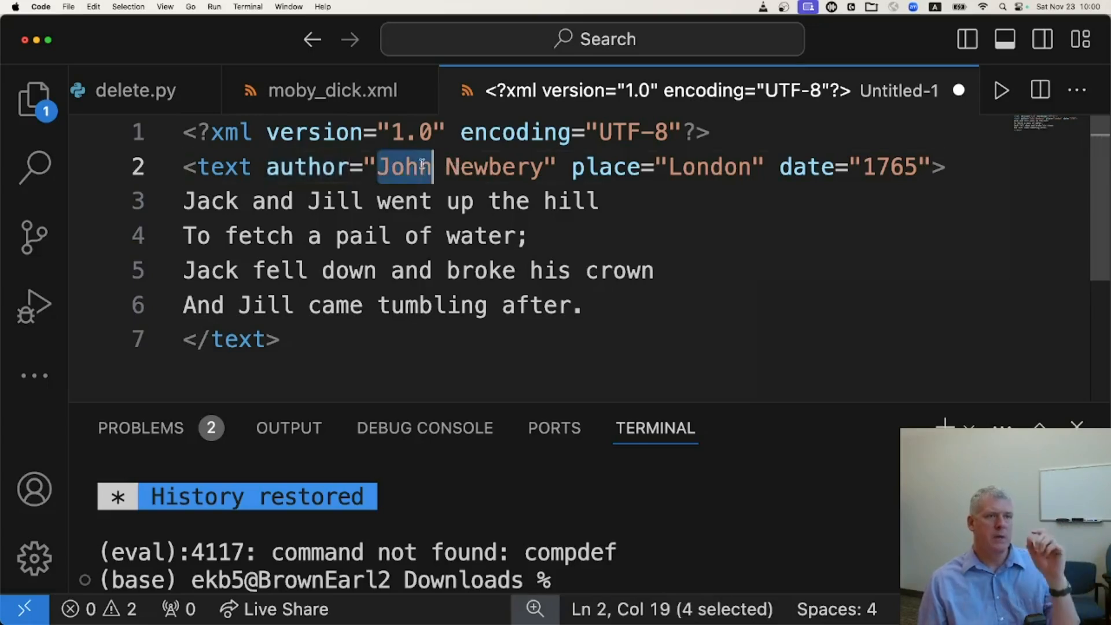
double_click(599, 167)
double_click(731, 166)
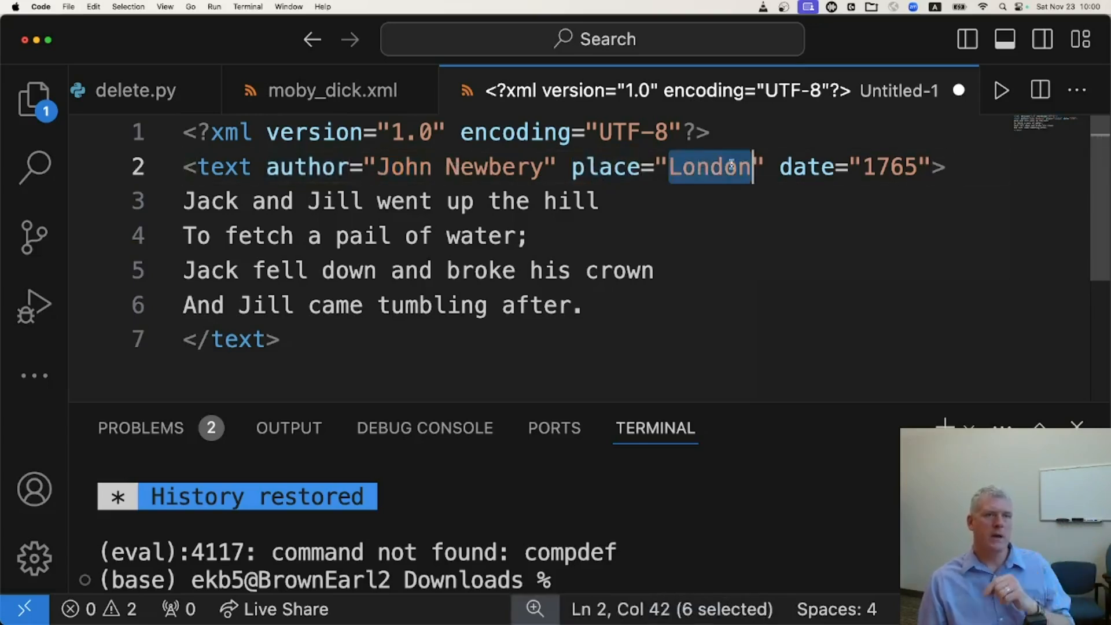
double_click(804, 166)
double_click(890, 166)
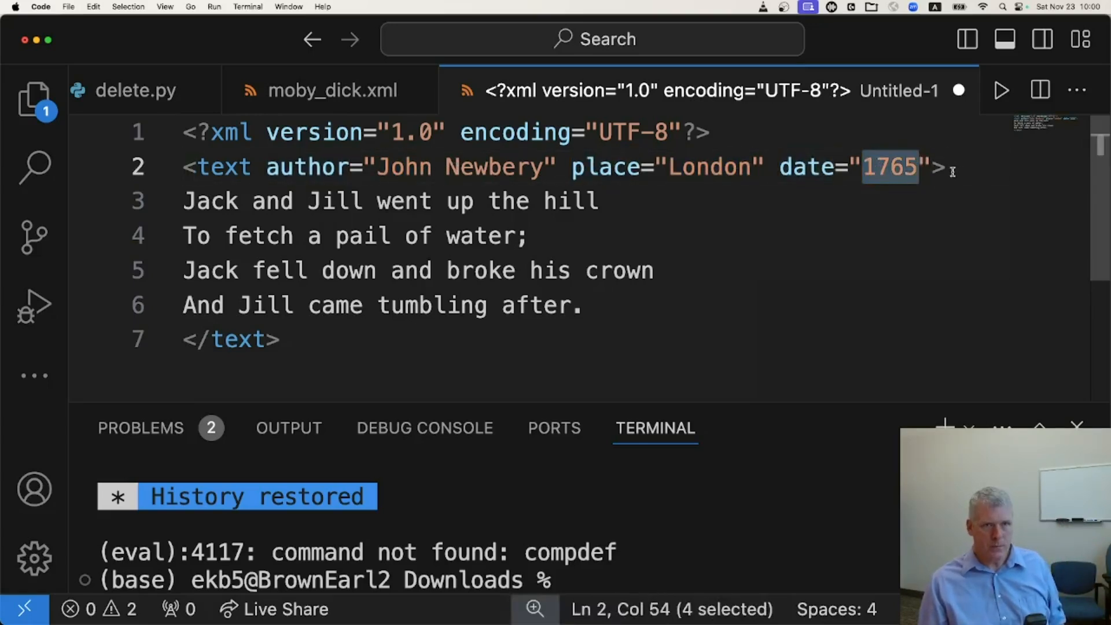
Highlight the closing text tag on line 7 and return the cursor to the XML declaration on line 1
drag(284, 339, 156, 339)
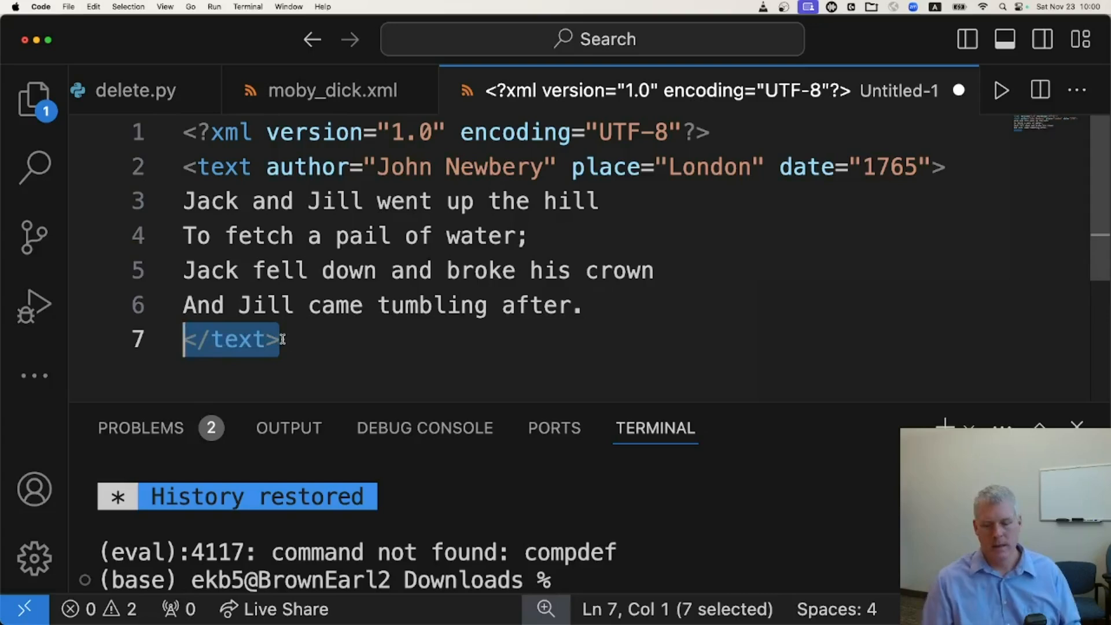
key(Left)
key(Right)
key(Up)
key(Up)
key(Up)
key(Up)
key(Up)
key(Up)
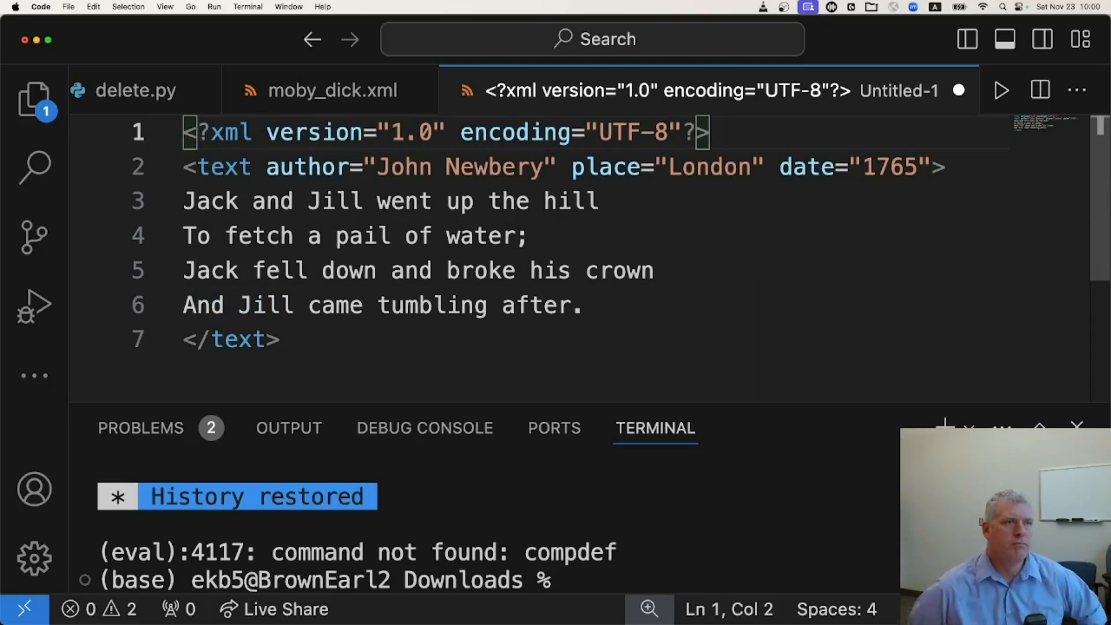
key(alt)
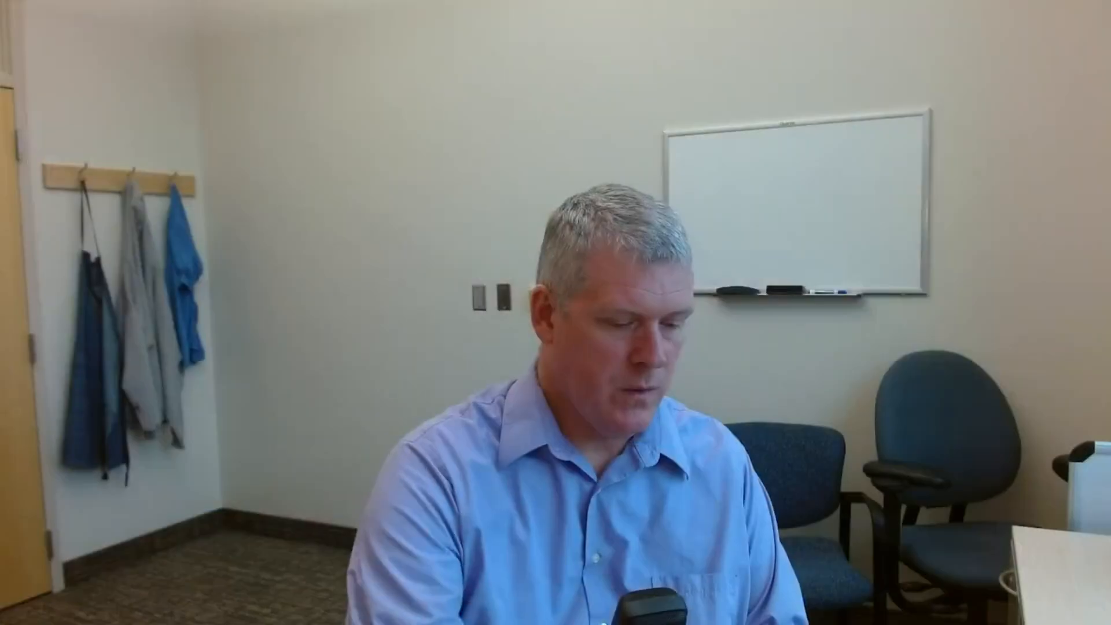